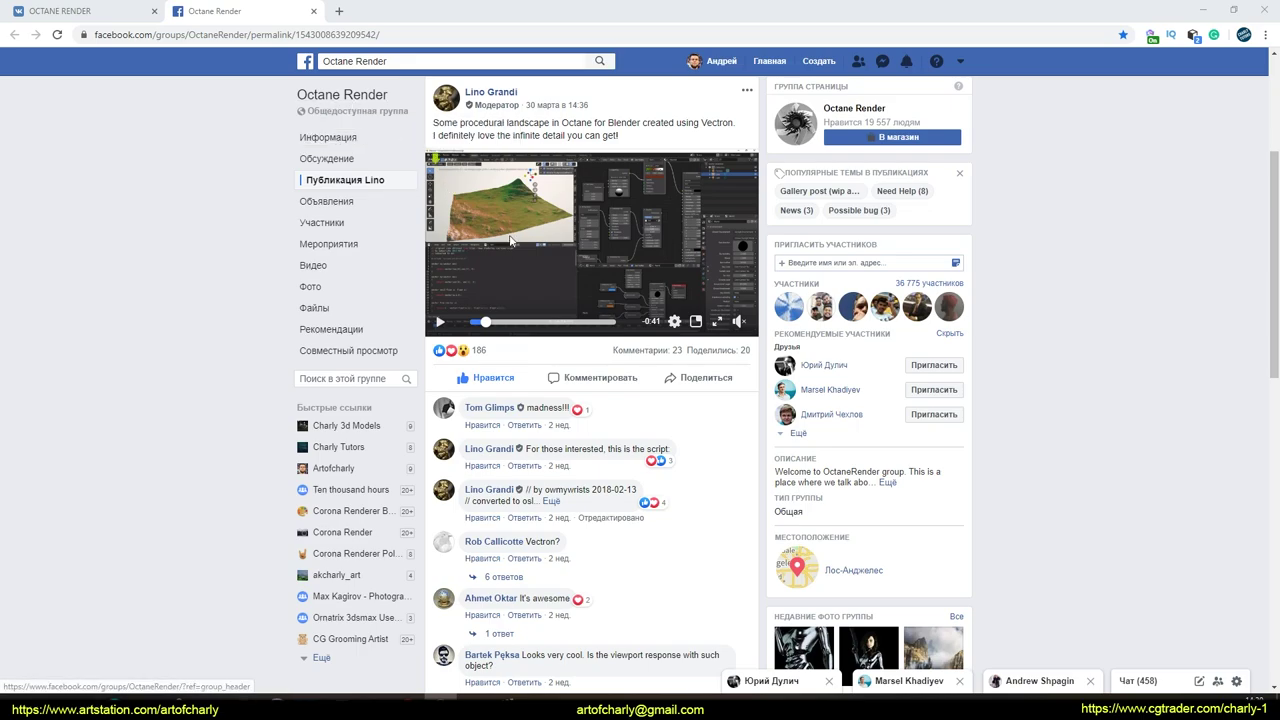
Play the procedural landscape video in Facebook's full viewer, then switch to the Octane Render VK page.
{"action": "left_click", "coordinate": [716, 321]}
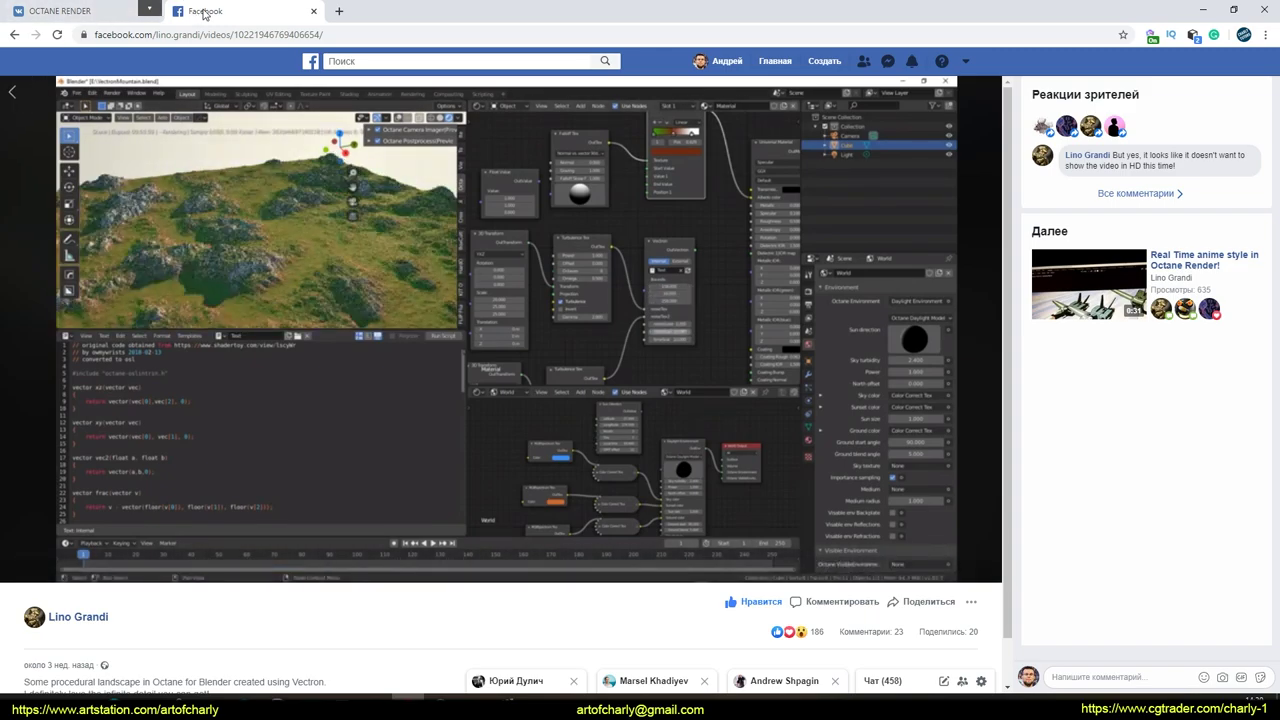
{"action": "left_click", "coordinate": [86, 10]}
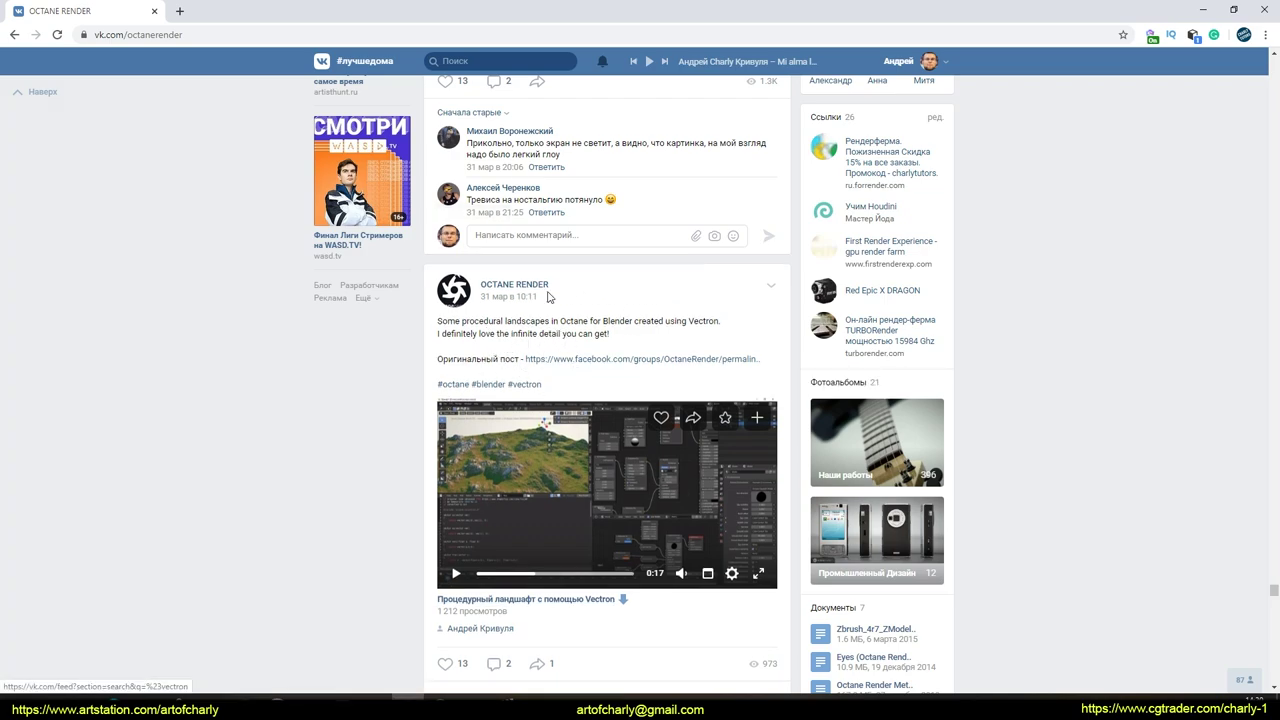
Follow the 'Оригинальный пост' link in the VK repost to the original Facebook group post.
{"action": "left_click_drag", "start_coordinate": [514, 345], "coordinate": [771, 345]}
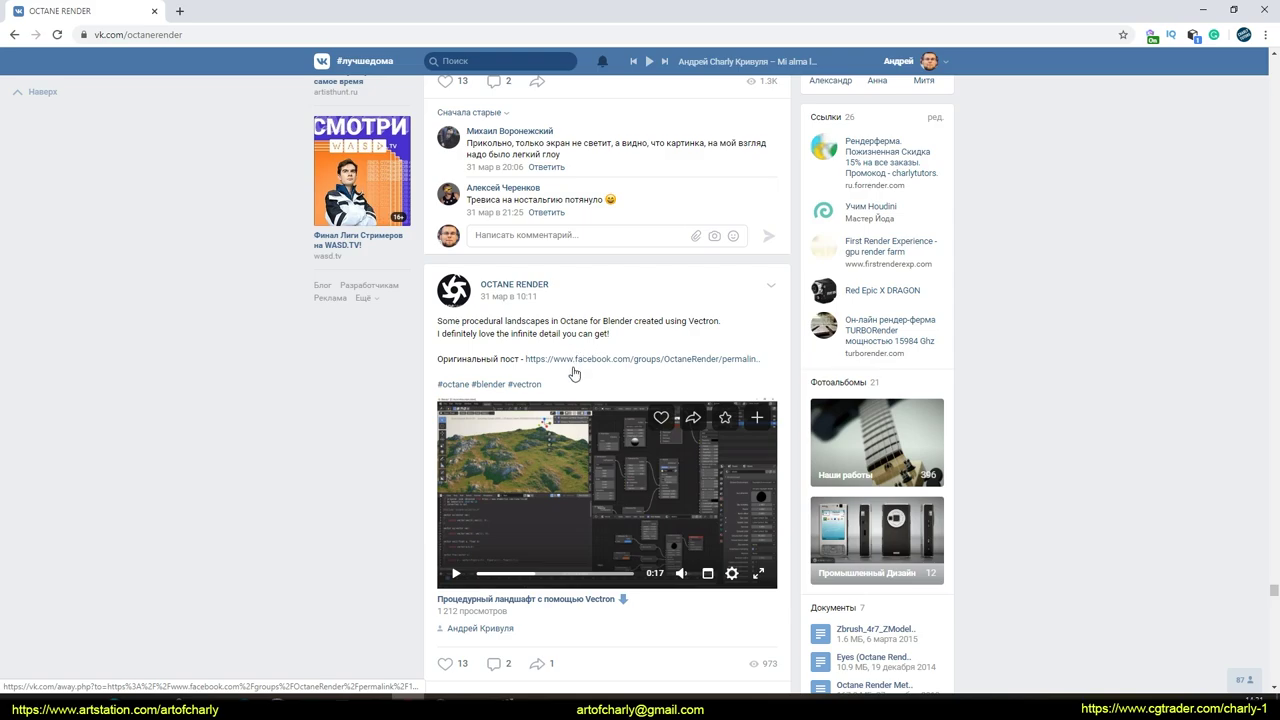
{"action": "left_click", "coordinate": [585, 360]}
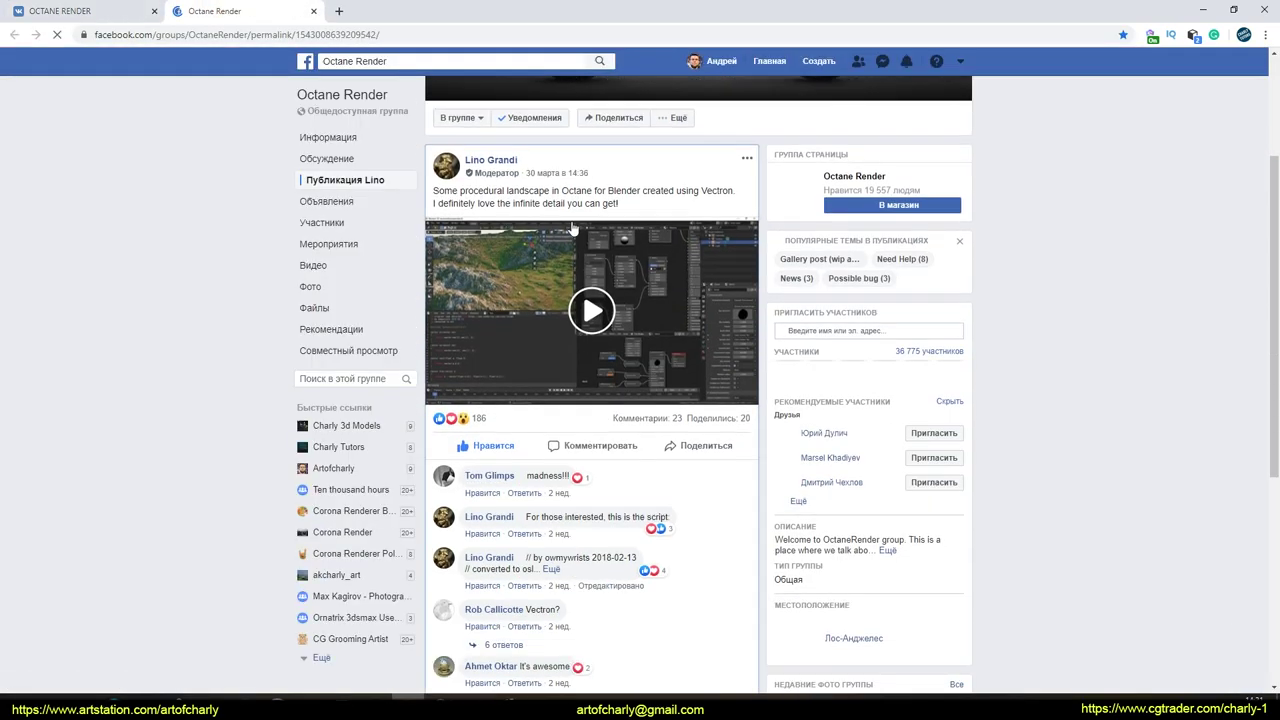
Expand the script comment with 'Ещё' and select the entire OSL script text.
{"action": "scroll", "coordinate": [572, 347], "scroll_direction": "down", "scroll_amount": 1}
{"action": "scroll", "coordinate": [572, 347], "scroll_direction": "down", "scroll_amount": 2}
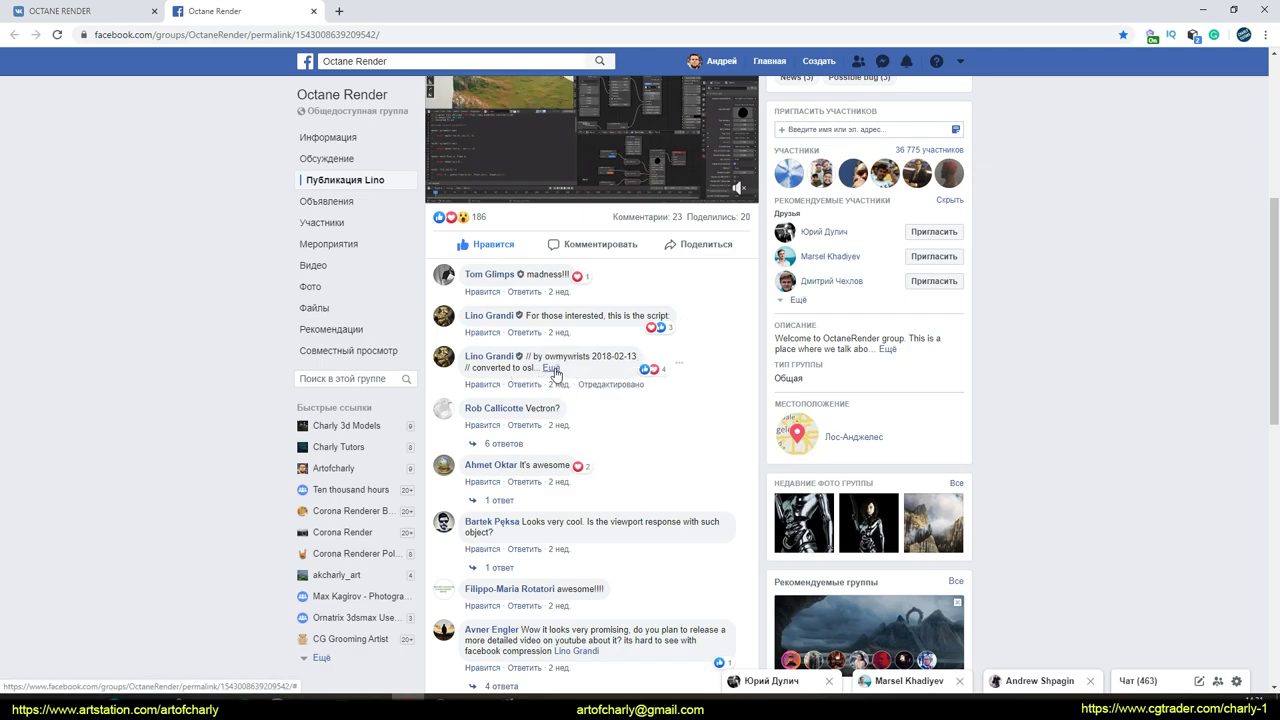
{"action": "left_click", "coordinate": [554, 370]}
{"action": "scroll", "coordinate": [646, 393], "scroll_direction": "down", "scroll_amount": 3}
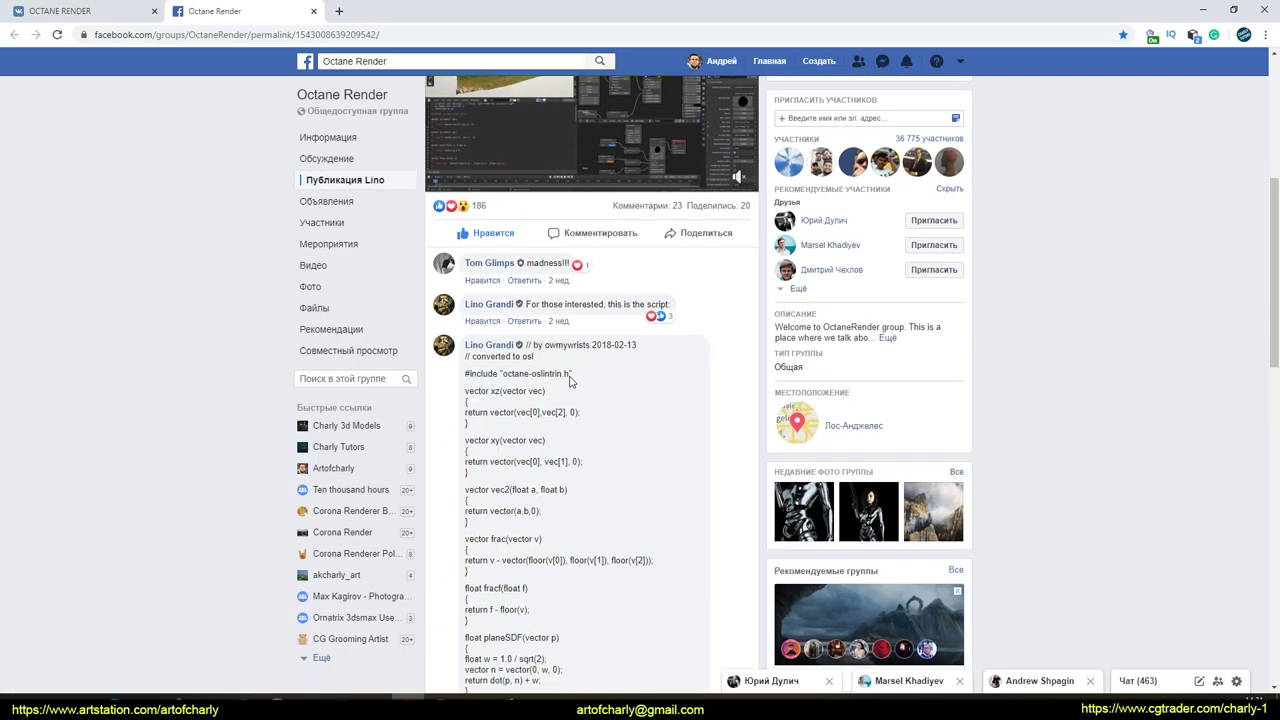
{"action": "scroll", "coordinate": [548, 181], "scroll_direction": "up", "scroll_amount": 1}
{"action": "mouse_move", "coordinate": [541, 172]}
{"action": "left_mouse_down"}
{"action": "mouse_move", "coordinate": [638, 302]}
{"action": "mouse_move", "coordinate": [632, 440]}
{"action": "left_mouse_up"}
{"action": "scroll", "coordinate": [632, 440], "scroll_direction": "up", "scroll_amount": 1}
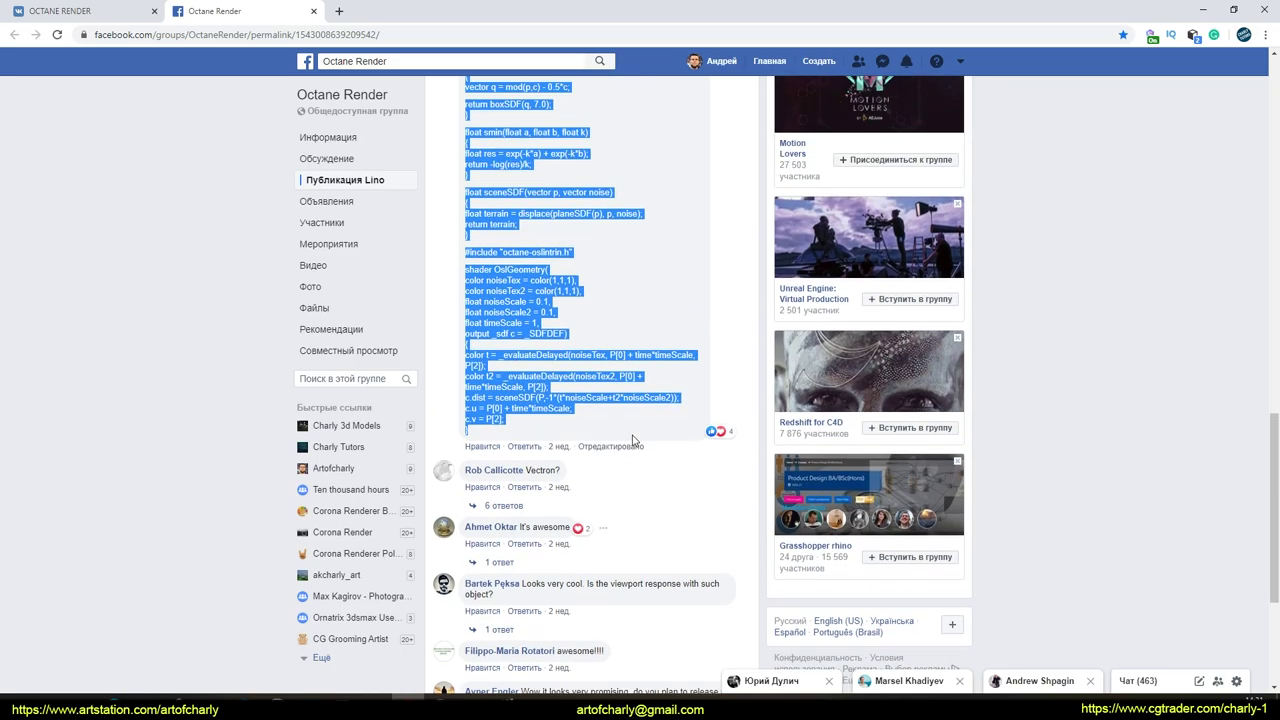
{"action": "scroll", "coordinate": [632, 440], "scroll_direction": "up", "scroll_amount": 1}
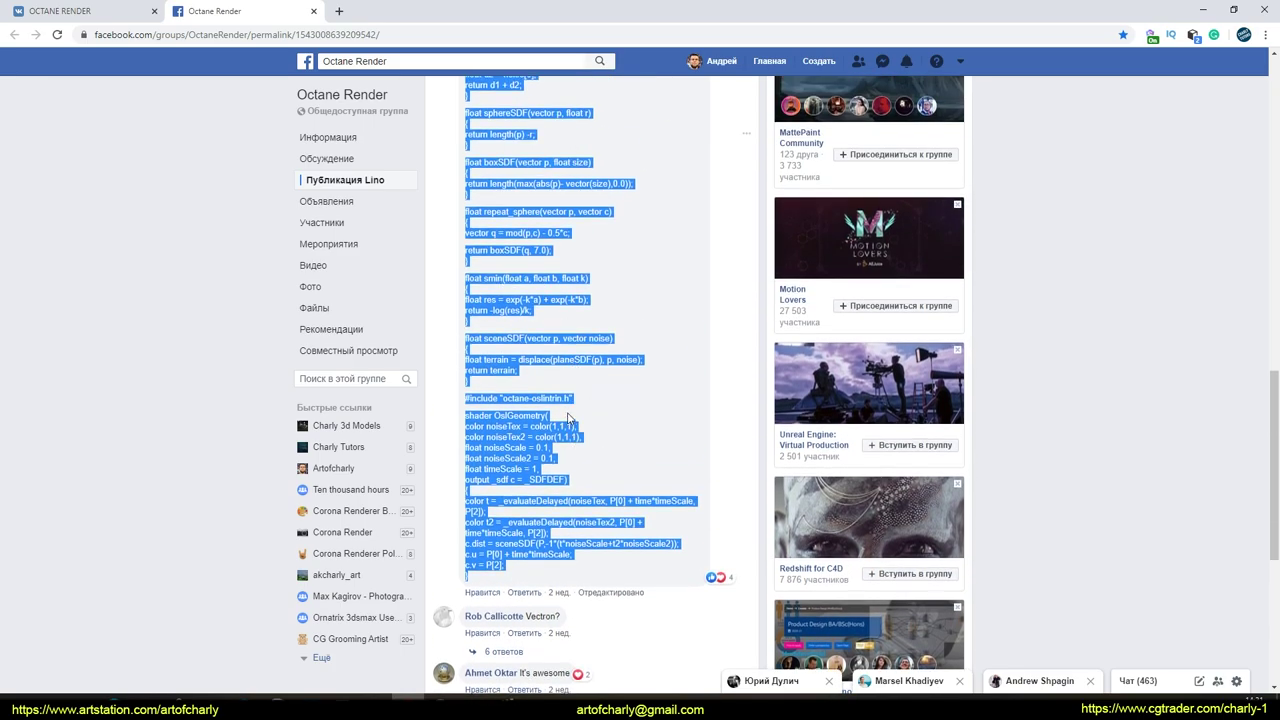
Switch to Blender and orbit the viewport to face the plane straight on.
{"action": "key", "text": "alt+Tab"}
{"action": "mouse_move", "coordinate": [249, 153]}
{"action": "middle_mouse_down"}
{"action": "mouse_move", "coordinate": [306, 349]}
{"action": "mouse_move", "coordinate": [264, 342]}
{"action": "mouse_move", "coordinate": [268, 331]}
{"action": "mouse_move", "coordinate": [349, 332]}
{"action": "mouse_move", "coordinate": [275, 340]}
{"action": "middle_mouse_up"}
{"action": "scroll", "coordinate": [274, 341], "scroll_direction": "up", "scroll_amount": 3}
{"action": "mouse_move", "coordinate": [299, 281]}
{"action": "middle_mouse_down", "text": "alt"}
{"action": "mouse_move", "coordinate": [249, 294]}
{"action": "mouse_move", "coordinate": [352, 313]}
{"action": "mouse_move", "coordinate": [295, 299]}
{"action": "mouse_move", "coordinate": [289, 324]}
{"action": "mouse_move", "coordinate": [303, 340]}
{"action": "mouse_move", "coordinate": [357, 320]}
{"action": "middle_mouse_up", "text": "alt"}
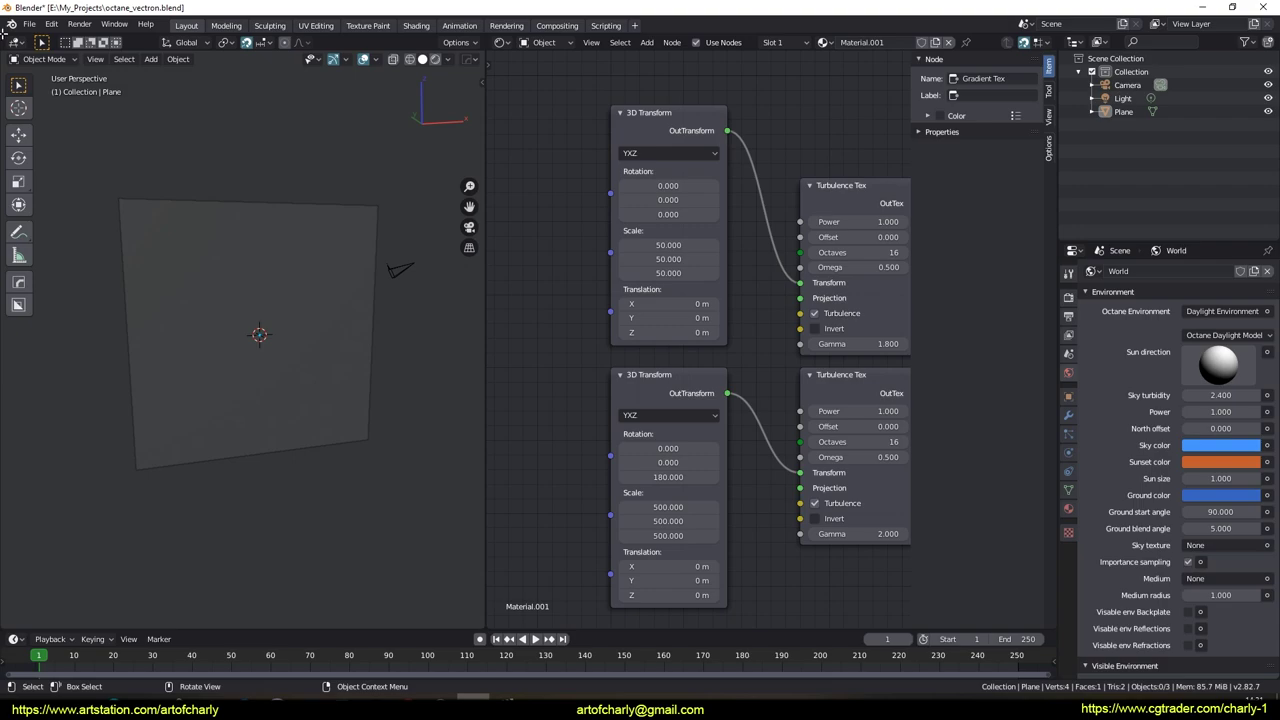
Split the 3D viewport and turn the lower area into a Text Editor.
{"action": "left_click_drag", "start_coordinate": [22, 72], "coordinate": [60, 345]}
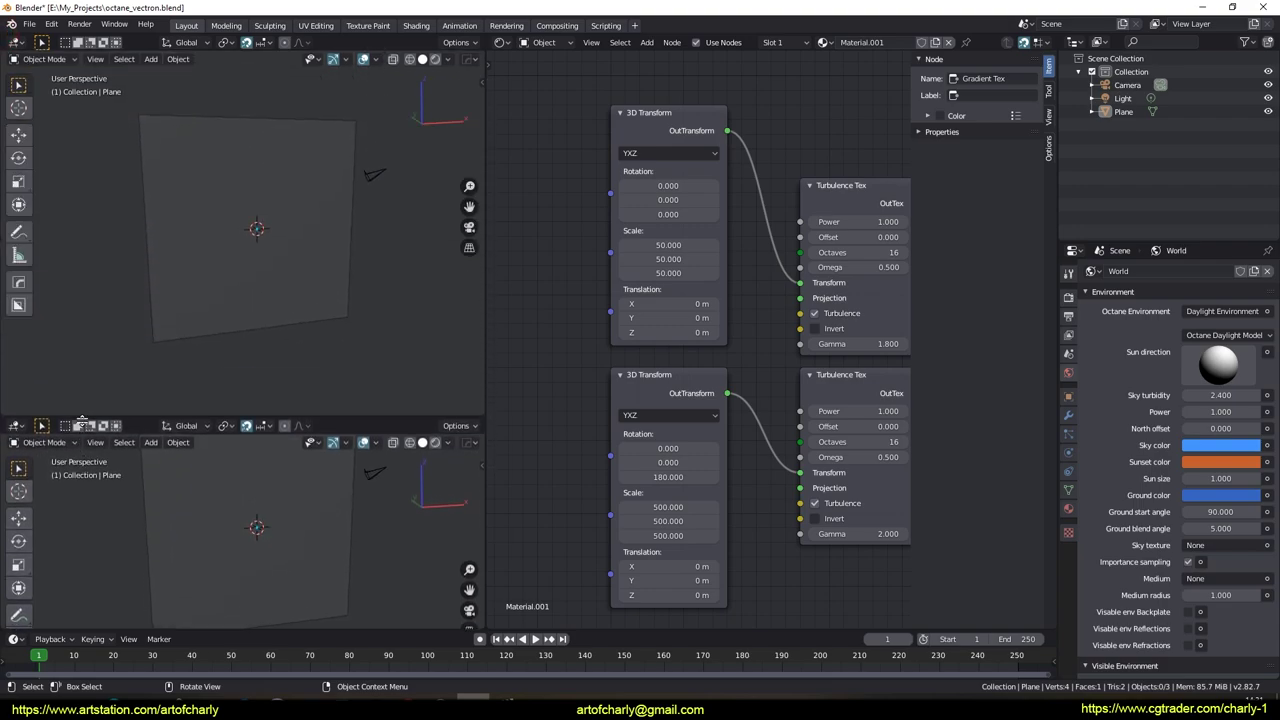
{"action": "left_click", "coordinate": [14, 353]}
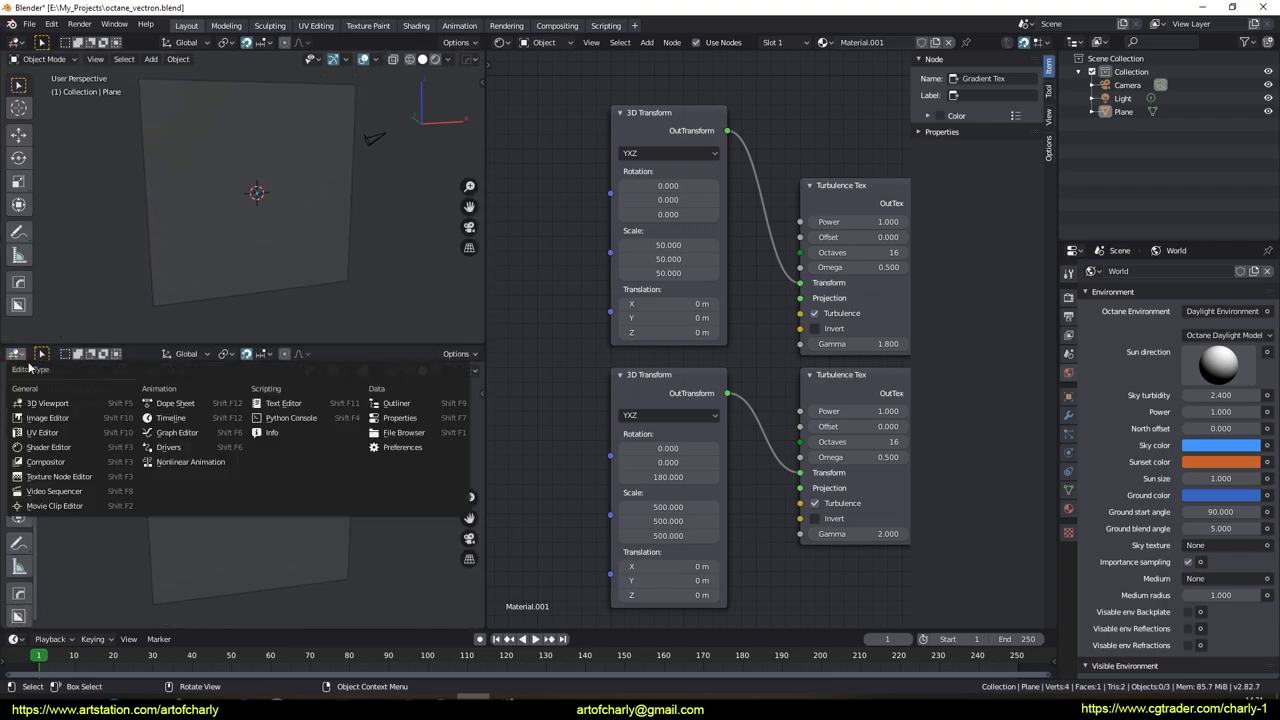
{"action": "left_click", "coordinate": [290, 404]}
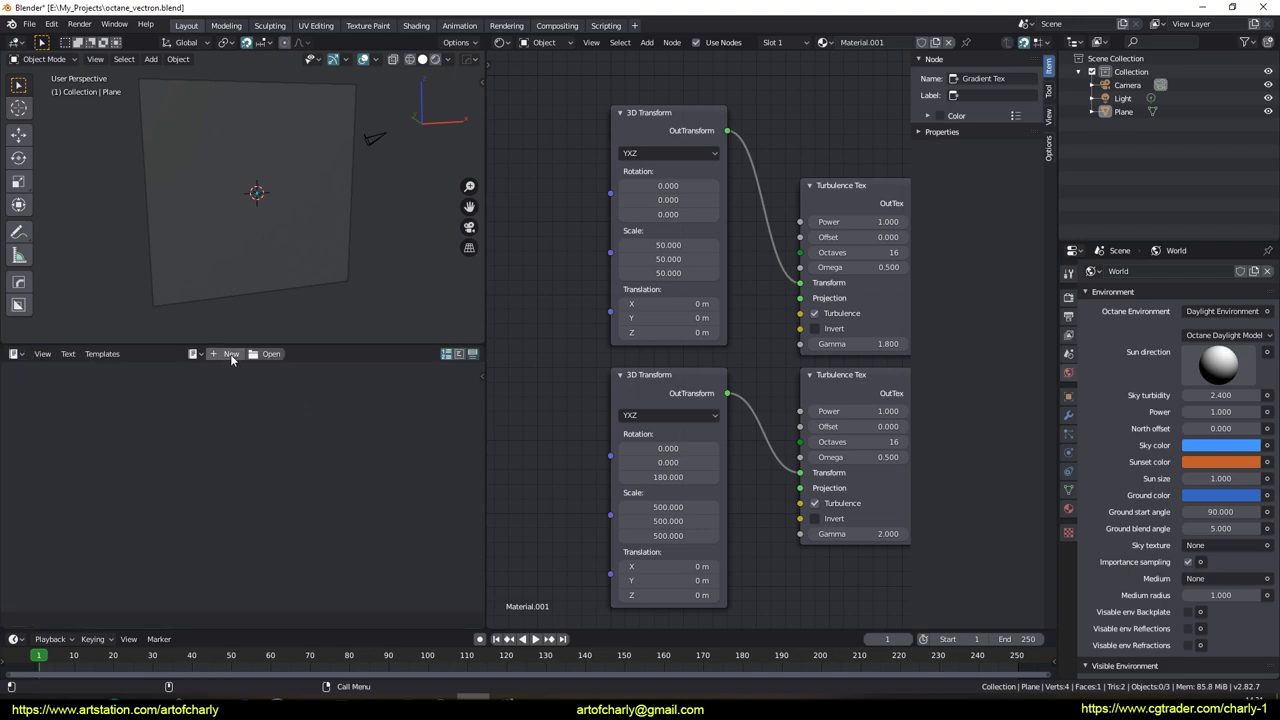
Remove the new Text.001 block so the 72-line OSL script in 'Text' shows.
{"action": "left_click", "coordinate": [227, 358]}
{"action": "left_click", "coordinate": [231, 354]}
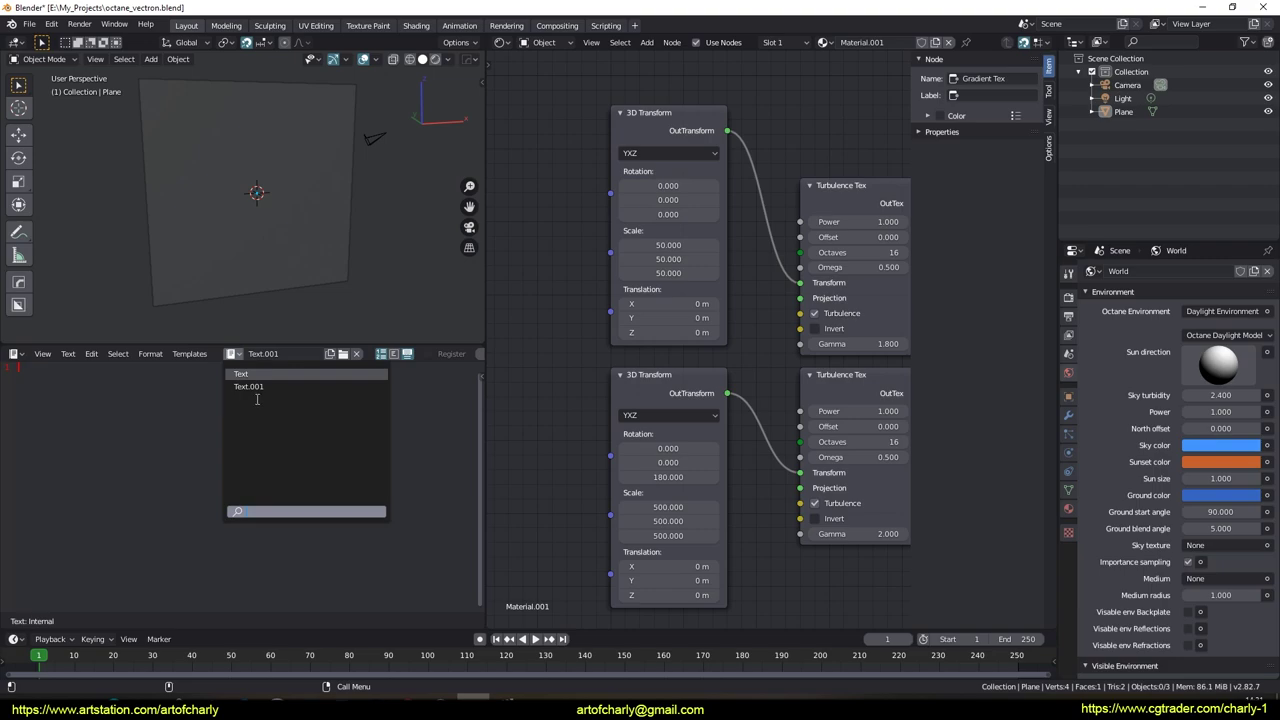
{"action": "left_click", "coordinate": [173, 386]}
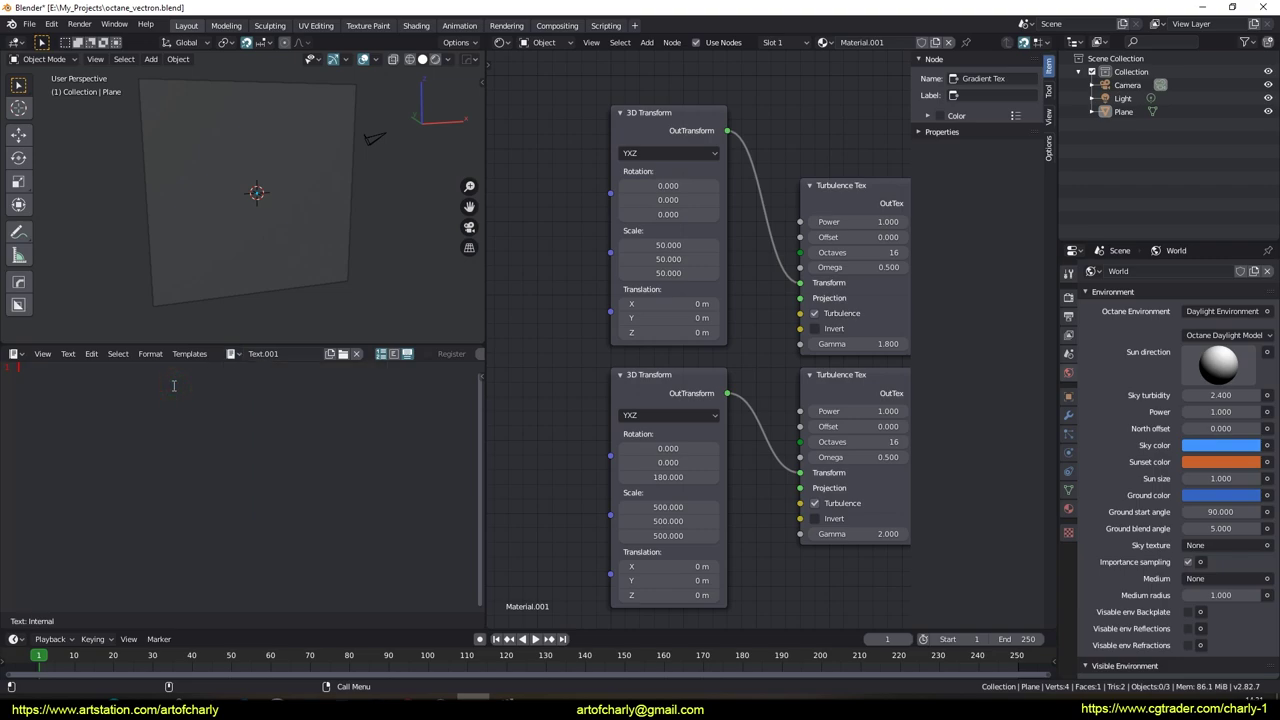
{"action": "left_click", "coordinate": [355, 356]}
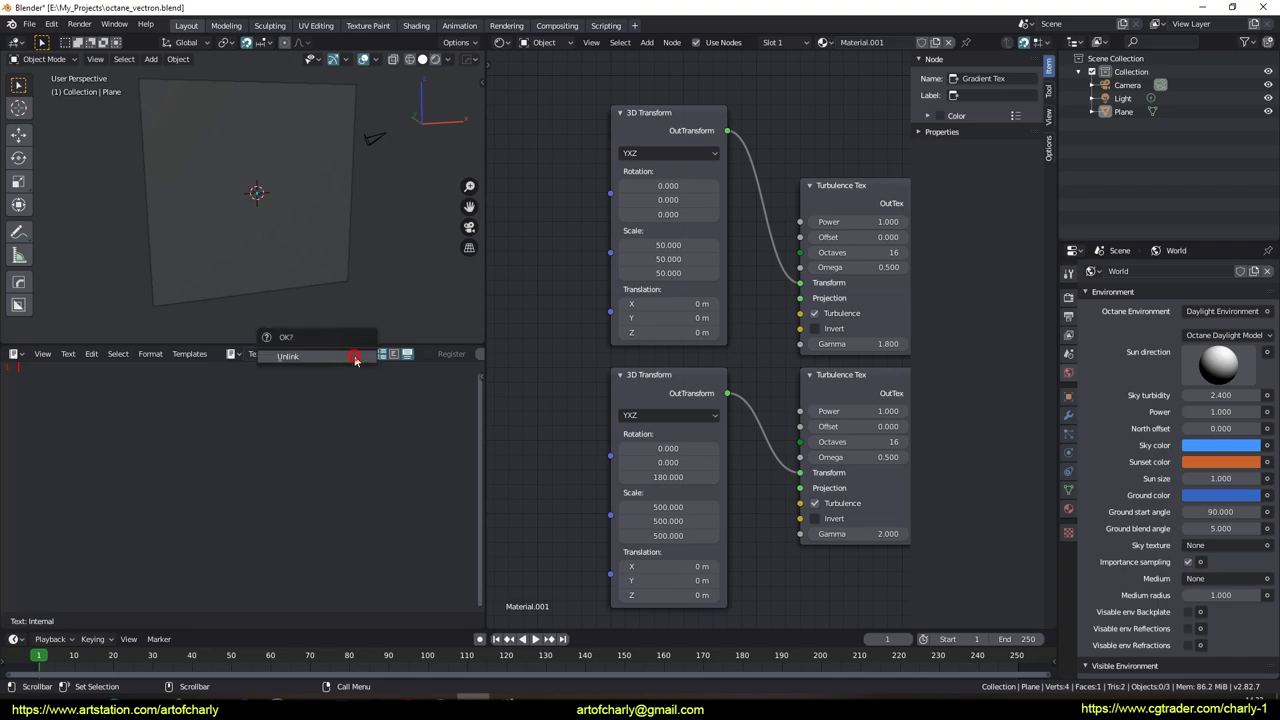
{"action": "left_click", "coordinate": [295, 341]}
{"action": "scroll", "coordinate": [98, 498], "scroll_direction": "up", "scroll_amount": 5}
{"action": "scroll", "coordinate": [98, 498], "scroll_direction": "up", "scroll_amount": 5}
{"action": "scroll", "coordinate": [98, 498], "scroll_direction": "up", "scroll_amount": 5}
{"action": "scroll", "coordinate": [98, 498], "scroll_direction": "up", "scroll_amount": 5}
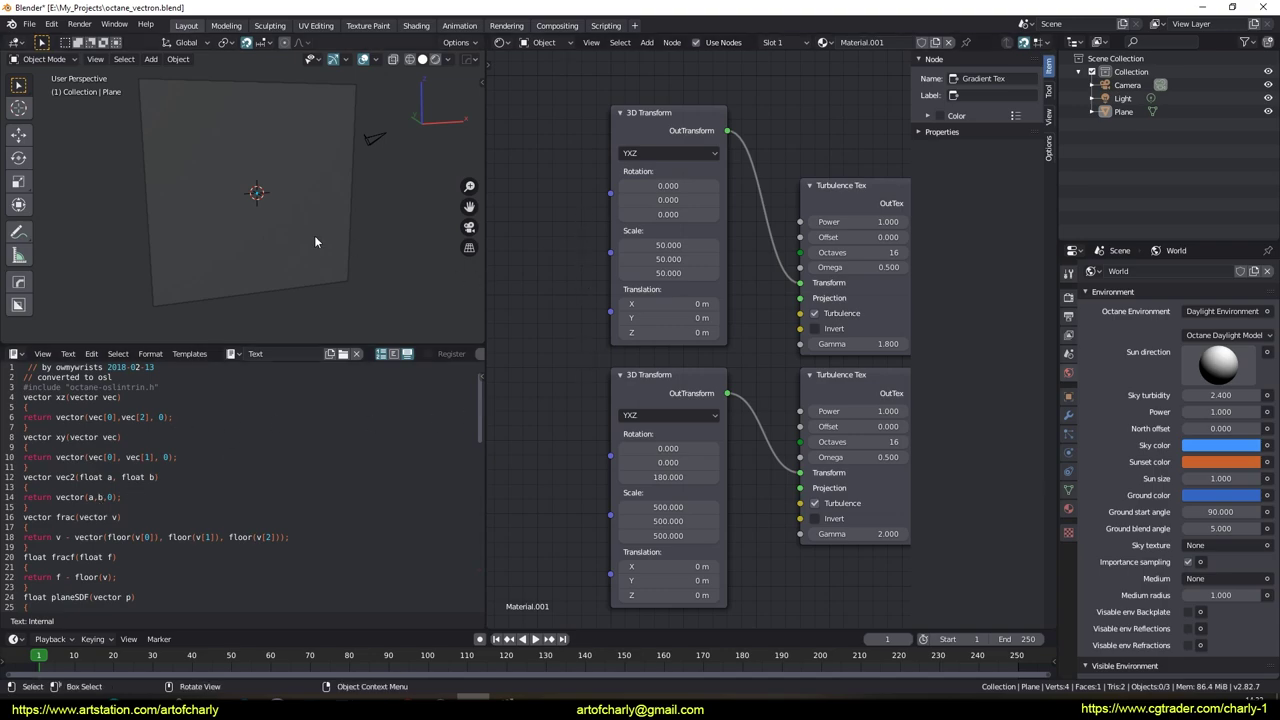
Select the plane, show its Material tab, and frame the Vectron node in the node editor.
{"action": "left_click", "coordinate": [285, 148]}
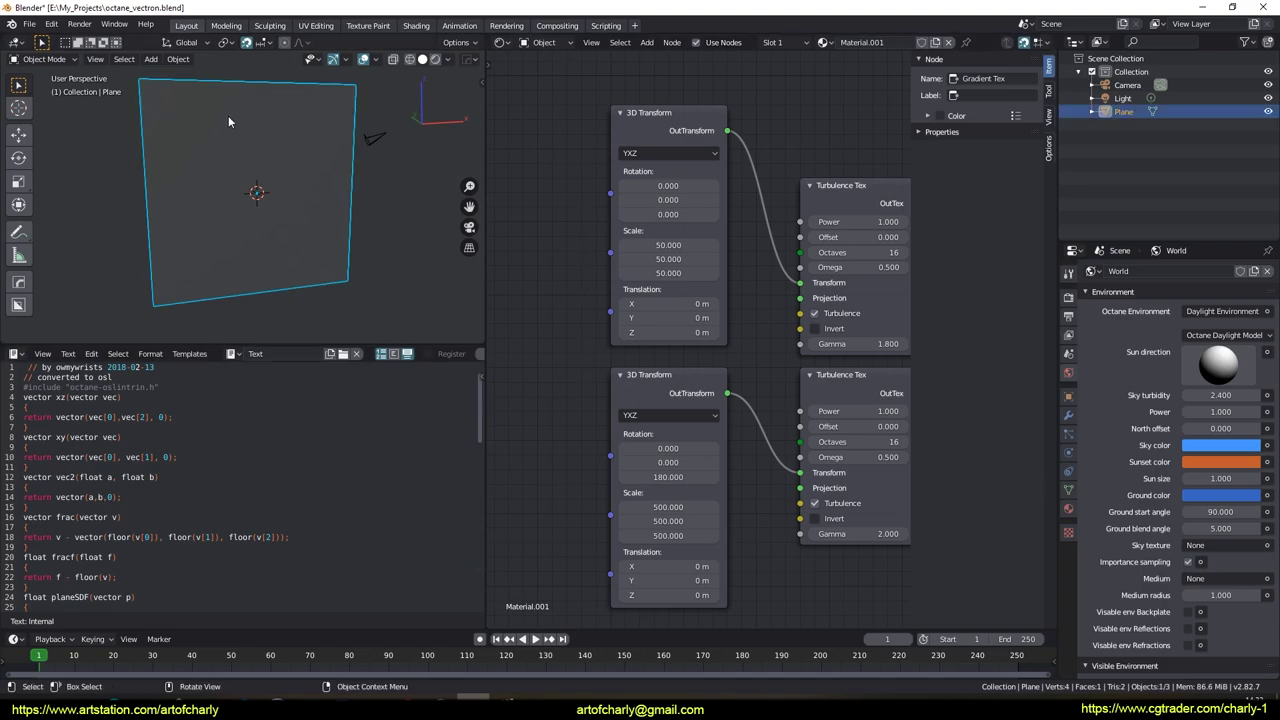
{"action": "left_click", "coordinate": [1068, 508]}
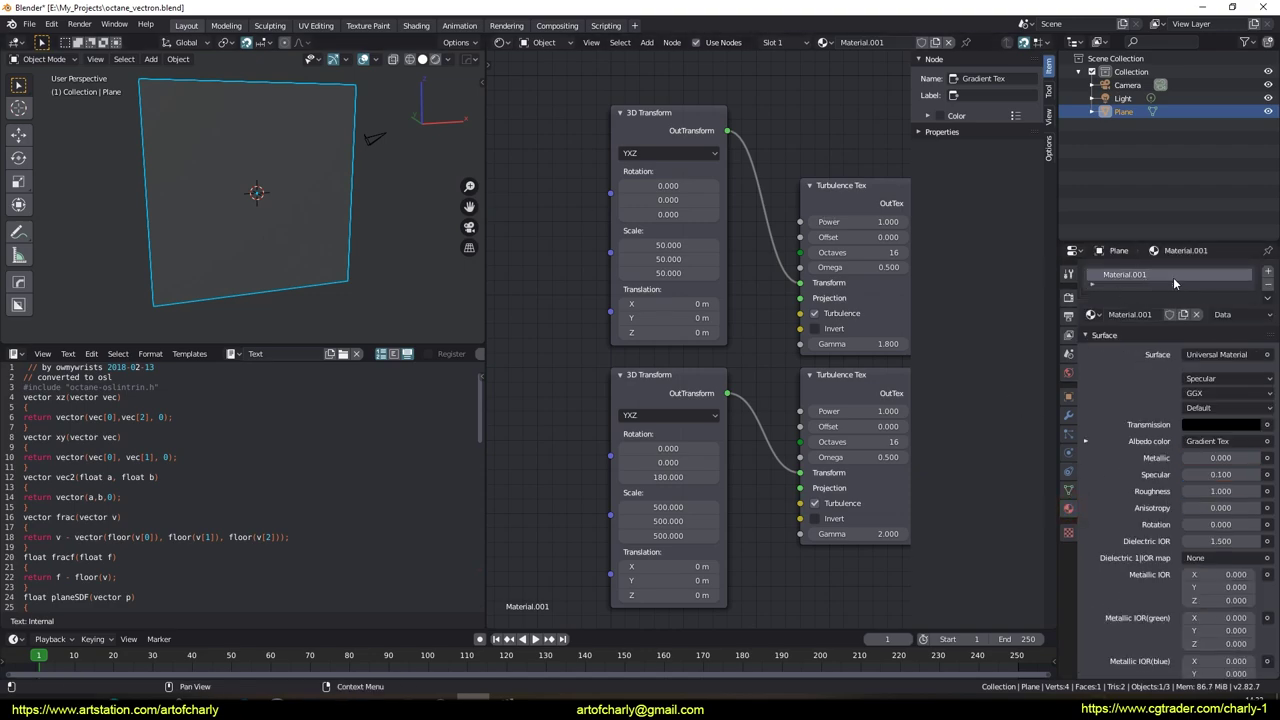
{"action": "scroll", "coordinate": [1153, 470], "scroll_direction": "down", "scroll_amount": 5}
{"action": "scroll", "coordinate": [1153, 470], "scroll_direction": "down", "scroll_amount": 5}
{"action": "scroll", "coordinate": [1153, 470], "scroll_direction": "down", "scroll_amount": 5}
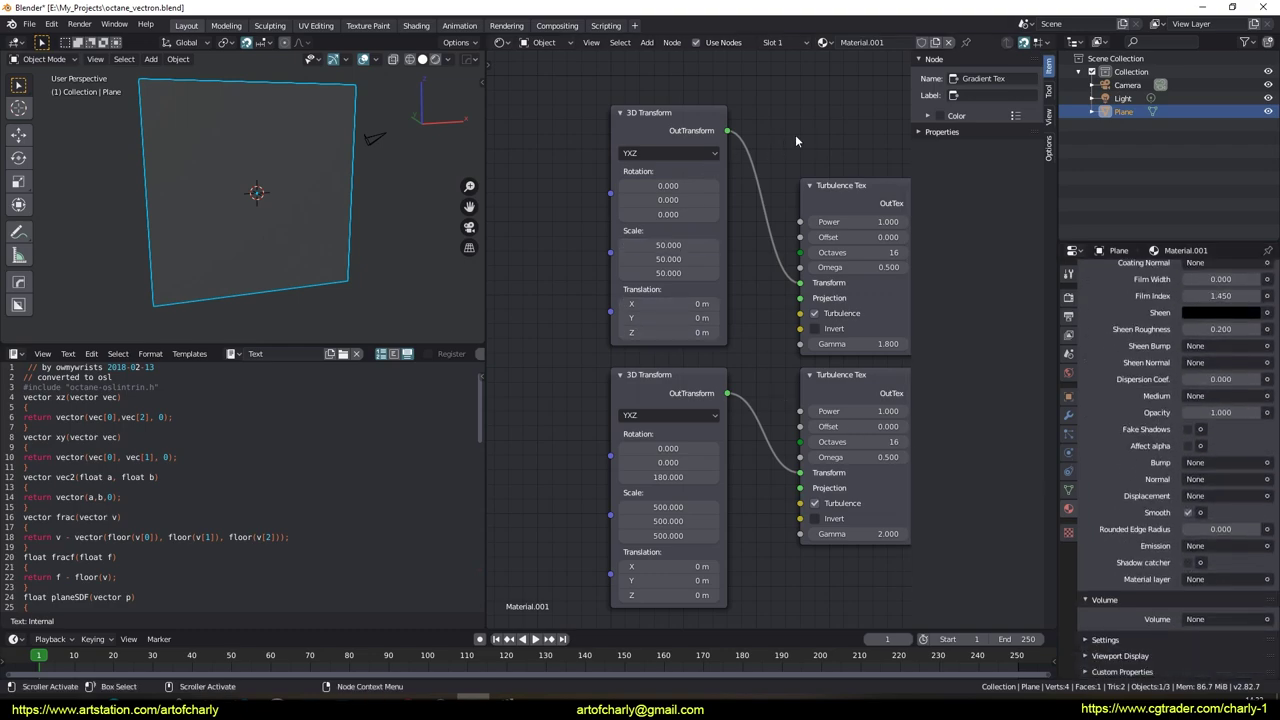
{"action": "middle_click_drag", "start_coordinate": [795, 134], "coordinate": [635, 320]}
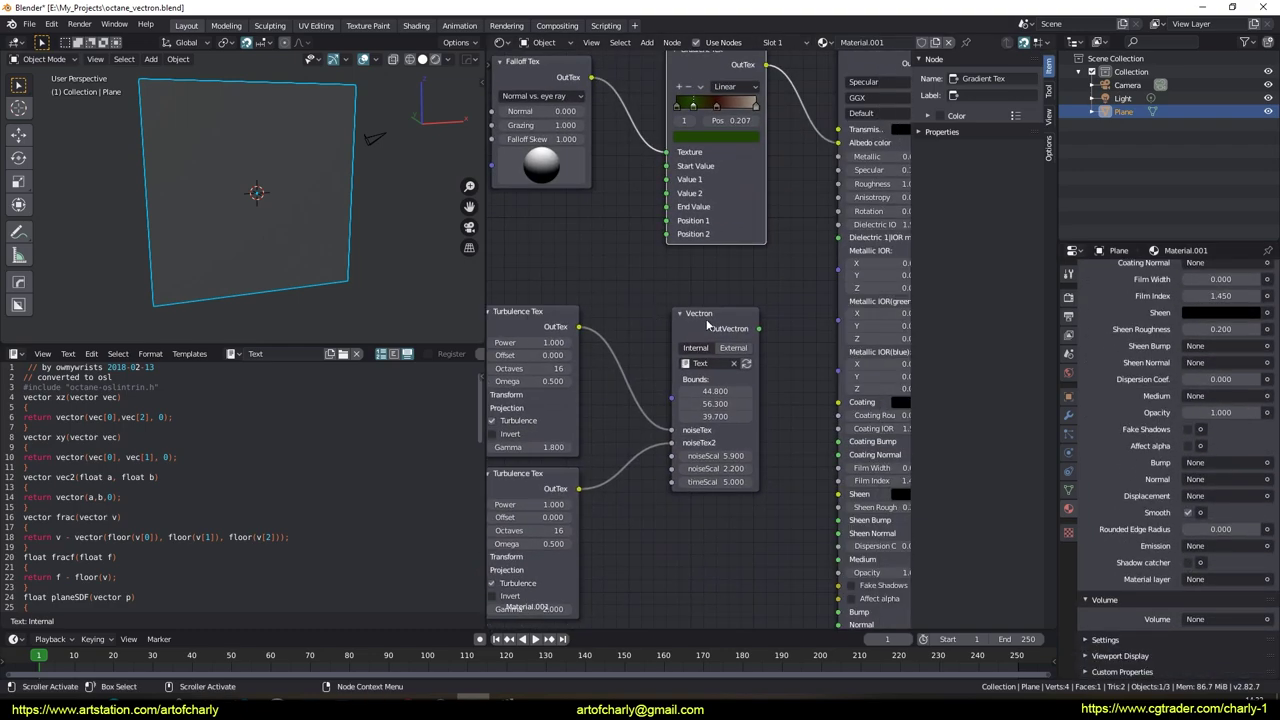
{"action": "middle_click_drag", "start_coordinate": [635, 320], "coordinate": [523, 103]}
{"action": "scroll", "coordinate": [616, 197], "scroll_direction": "up", "scroll_amount": 3}
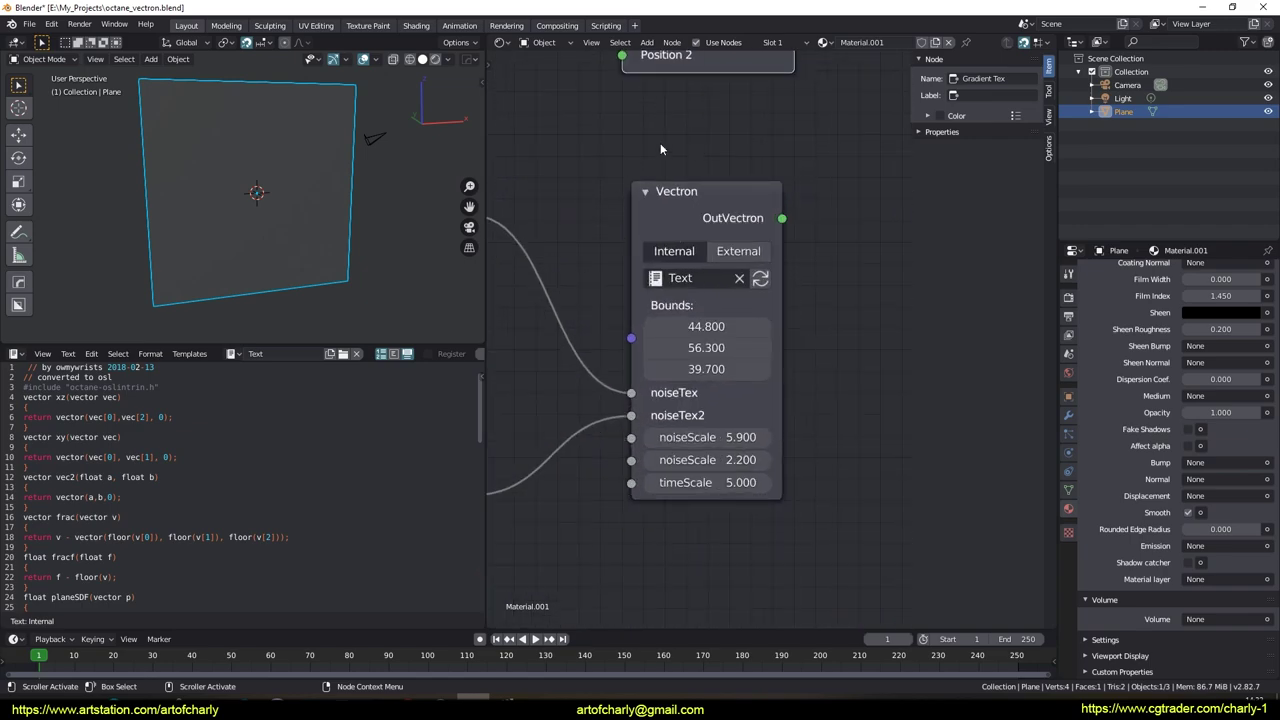
{"action": "middle_click_drag", "start_coordinate": [660, 149], "coordinate": [671, 435]}
{"action": "scroll", "coordinate": [671, 435], "scroll_direction": "down", "scroll_amount": 2}
{"action": "scroll", "coordinate": [662, 423], "scroll_direction": "down", "scroll_amount": 2}
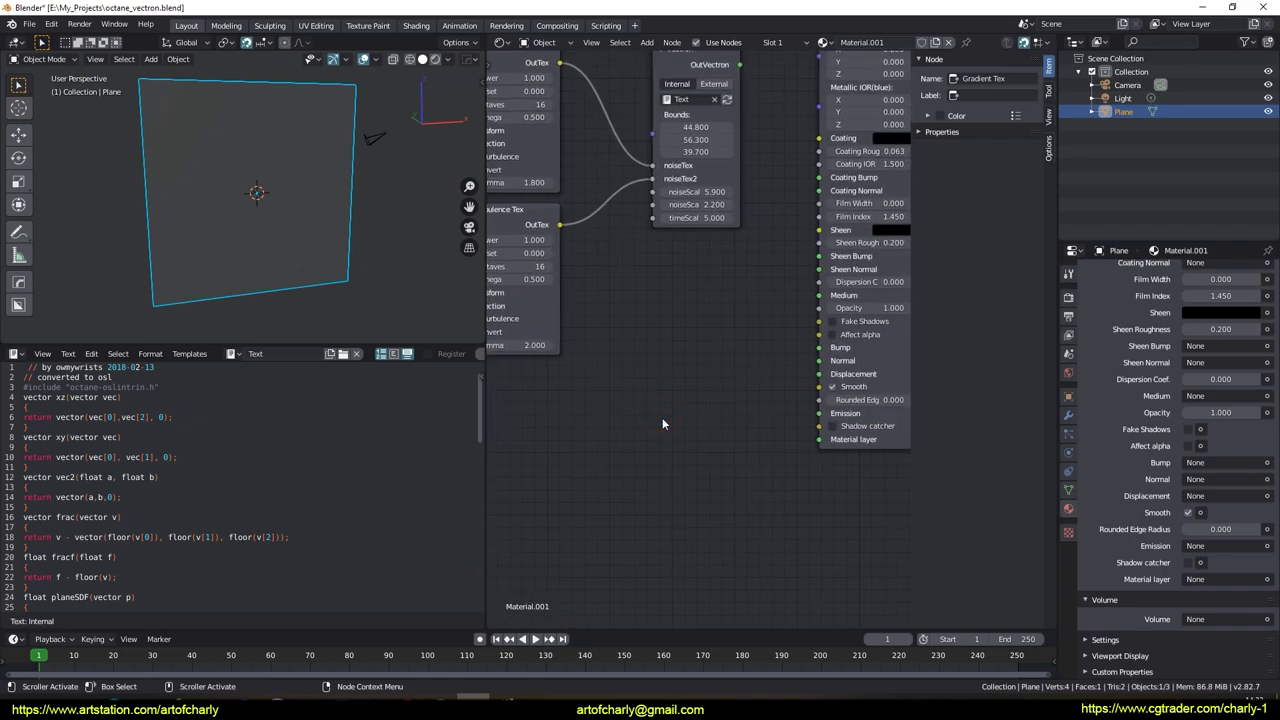
Search nodes for 'vec' without adding one, recentre on Vectron, and show the Object Data properties.
{"action": "key", "text": "shift+a"}
{"action": "left_click", "coordinate": [662, 420]}
{"action": "type", "text": "vec"}
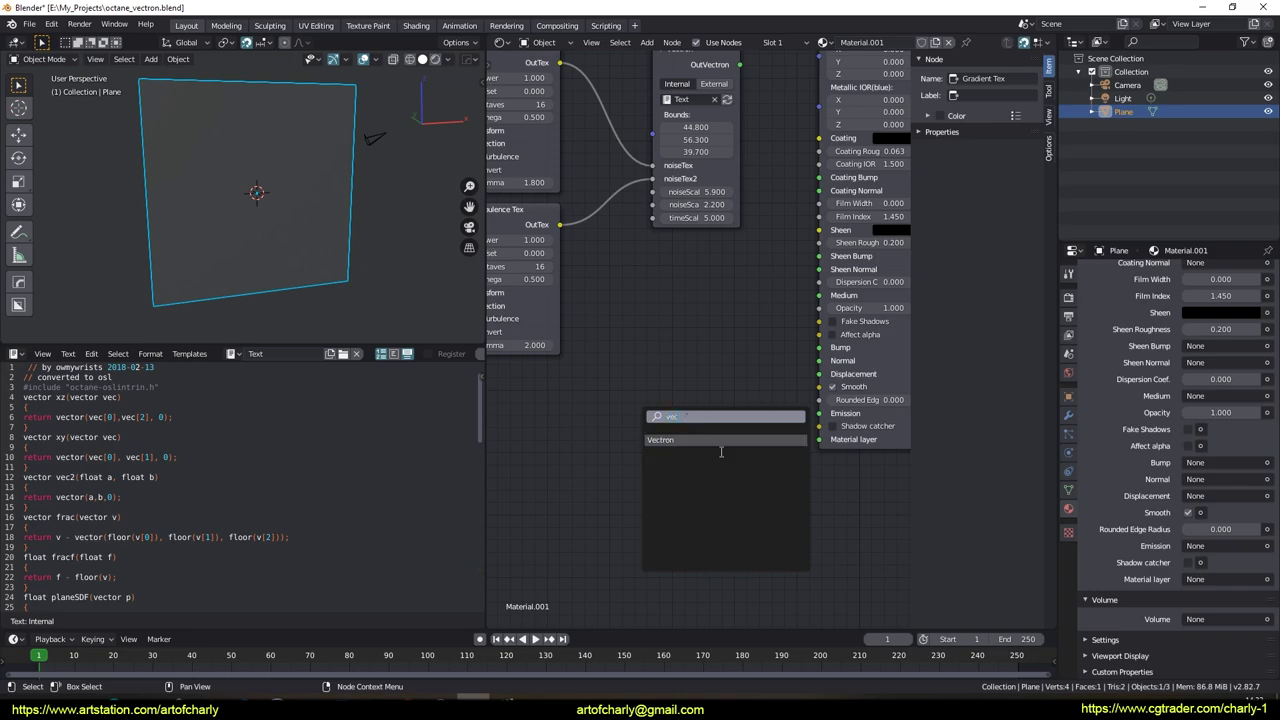
{"action": "key", "text": "Escape"}
{"action": "middle_click_drag", "start_coordinate": [698, 370], "coordinate": [648, 525]}
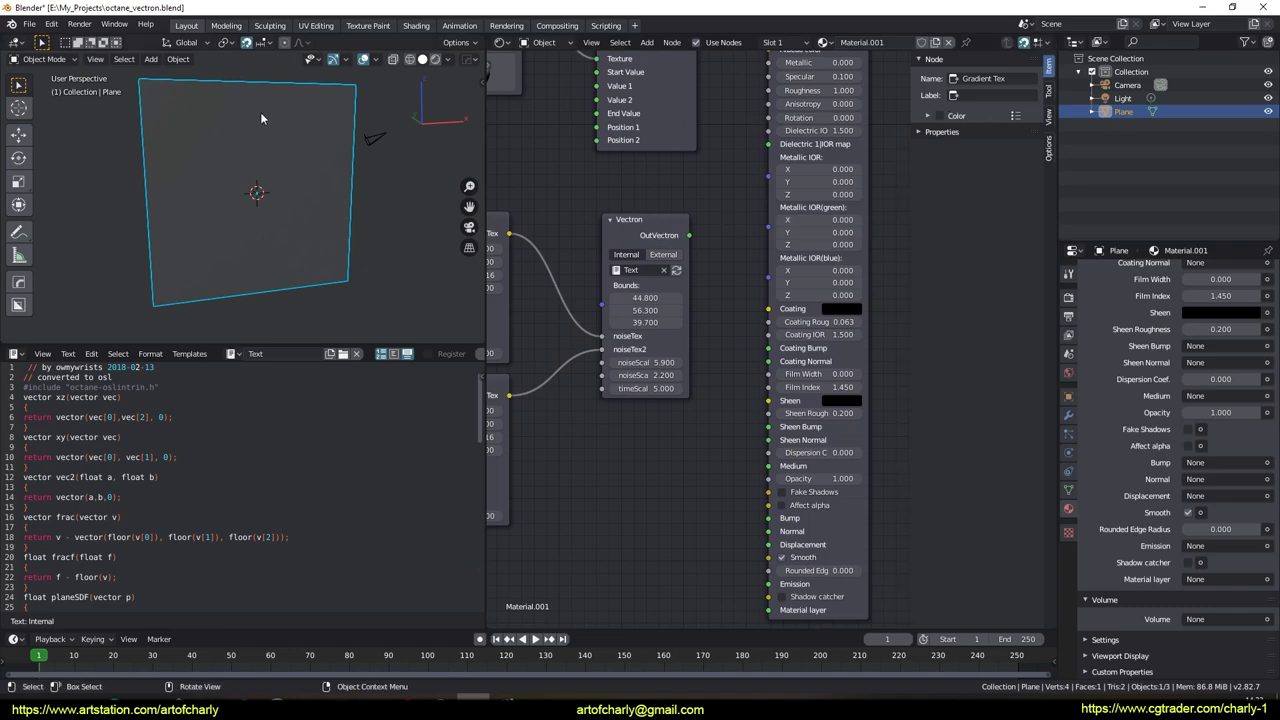
{"action": "left_click", "coordinate": [1068, 491]}
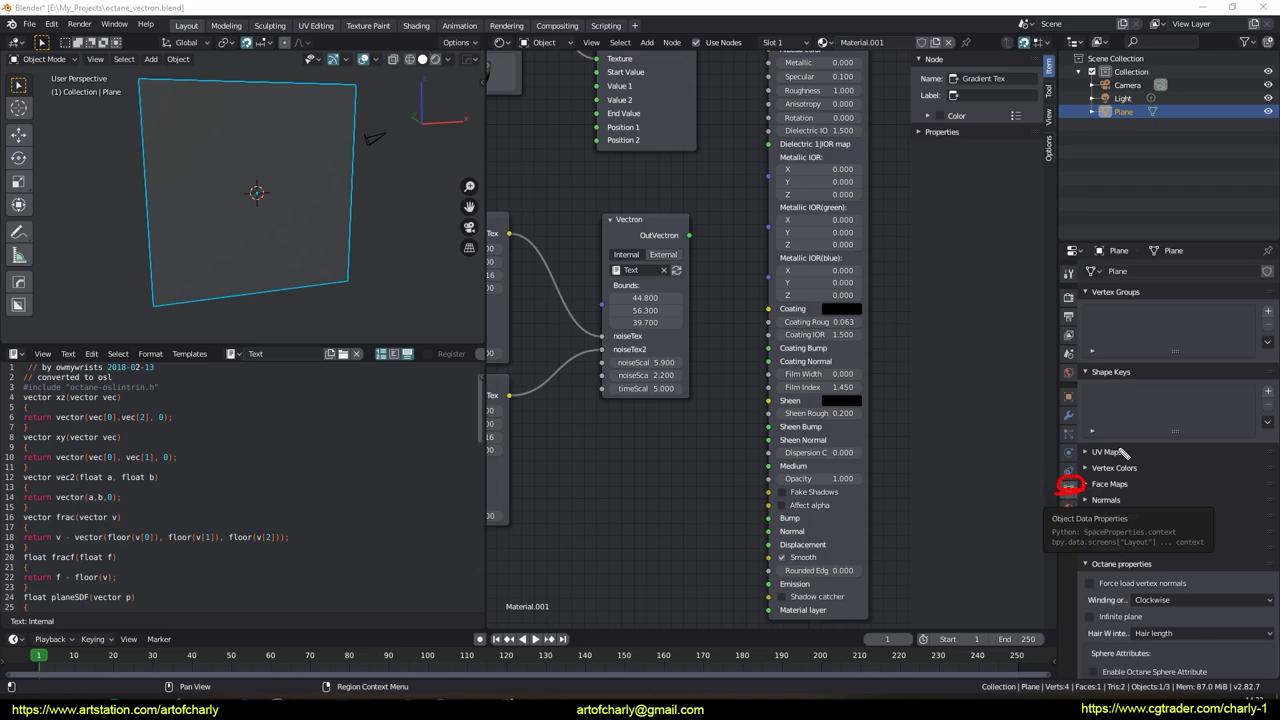
Scroll to the Octane Geometric Node settings and select Material.001's Vectron node.
{"action": "scroll", "coordinate": [1133, 336], "scroll_direction": "down", "scroll_amount": 2}
{"action": "scroll", "coordinate": [1133, 340], "scroll_direction": "down", "scroll_amount": 2}
{"action": "scroll", "coordinate": [1136, 398], "scroll_direction": "down", "scroll_amount": 2}
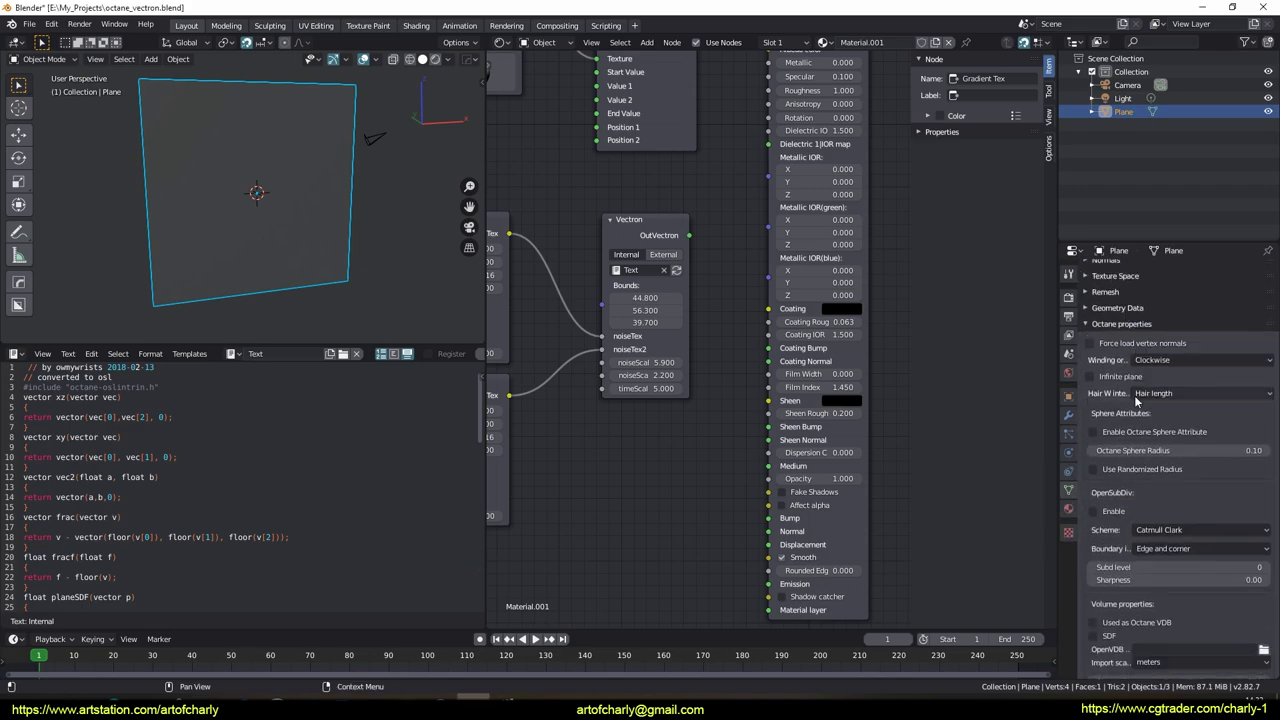
{"action": "scroll", "coordinate": [1136, 400], "scroll_direction": "down", "scroll_amount": 2}
{"action": "scroll", "coordinate": [1136, 401], "scroll_direction": "down", "scroll_amount": 3}
{"action": "scroll", "coordinate": [1135, 415], "scroll_direction": "down", "scroll_amount": 3}
{"action": "scroll", "coordinate": [1134, 430], "scroll_direction": "down", "scroll_amount": 3}
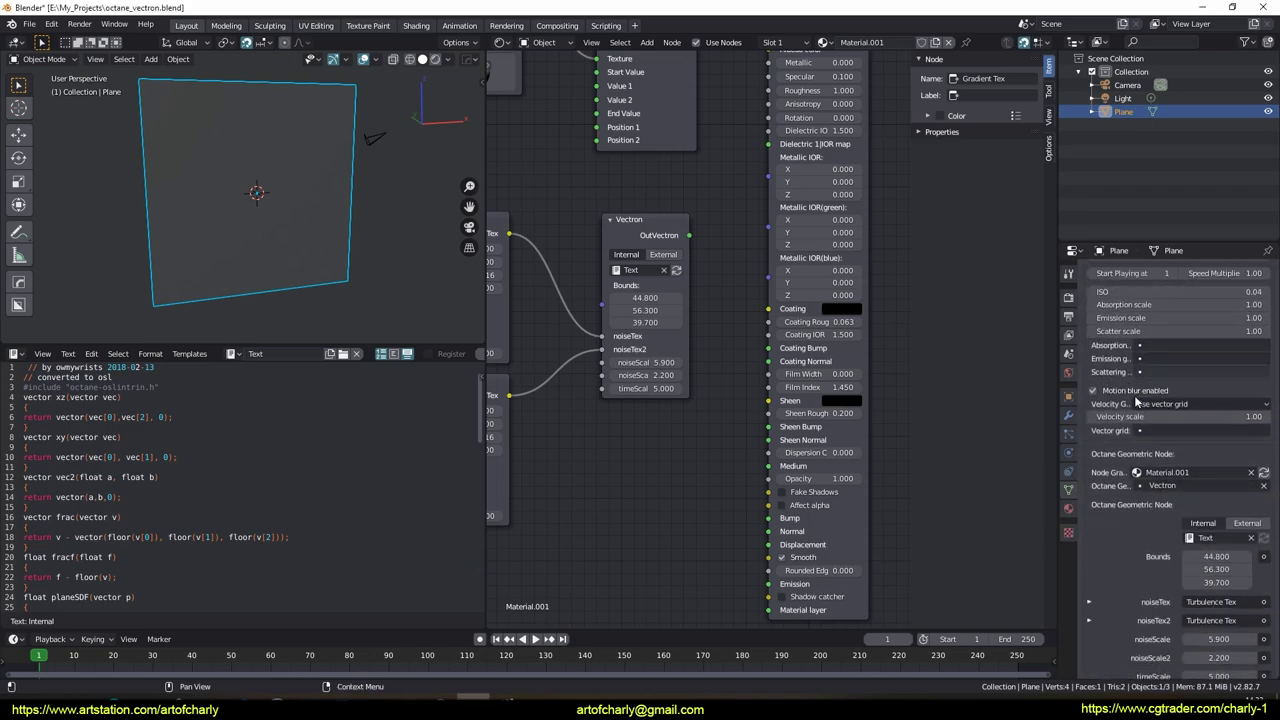
{"action": "scroll", "coordinate": [1133, 440], "scroll_direction": "down", "scroll_amount": 2}
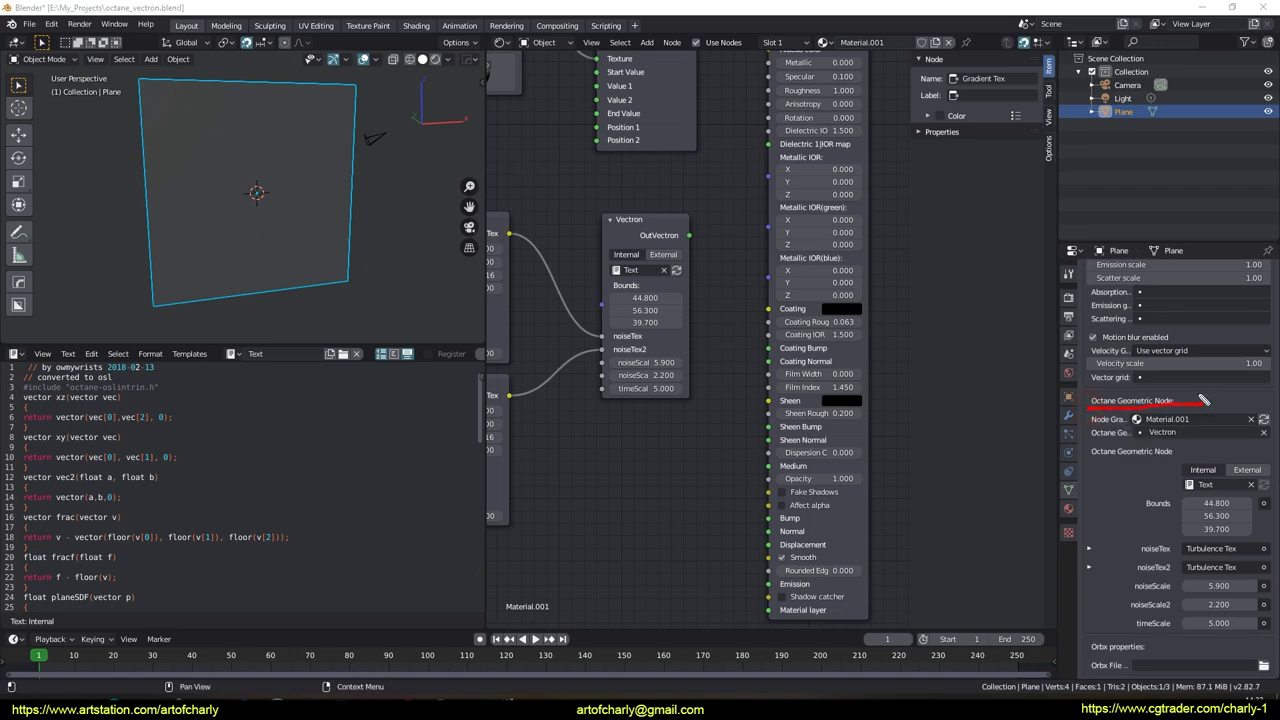
{"action": "left_click_drag", "start_coordinate": [1100, 428], "coordinate": [1152, 425]}
{"action": "left_click", "coordinate": [625, 224]}
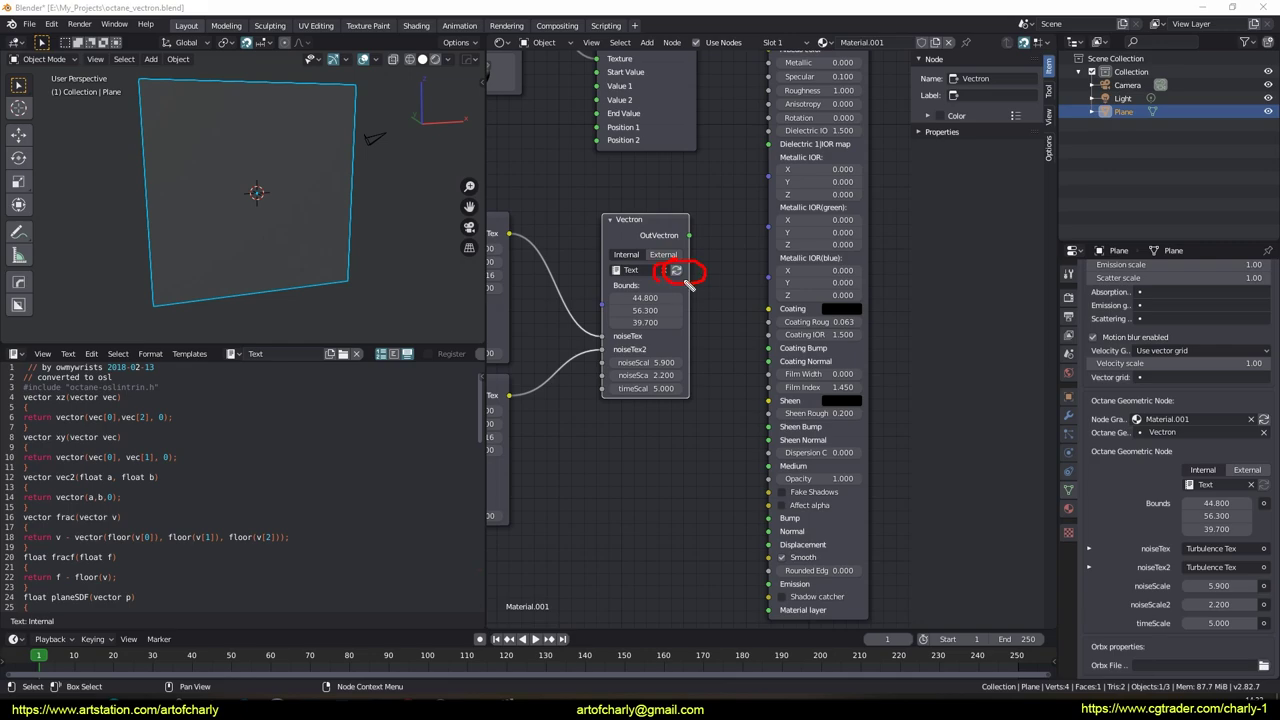
Reload the Vectron node from its OSL script and inspect the Turbulence Tex nodes.
{"action": "left_click", "coordinate": [677, 272]}
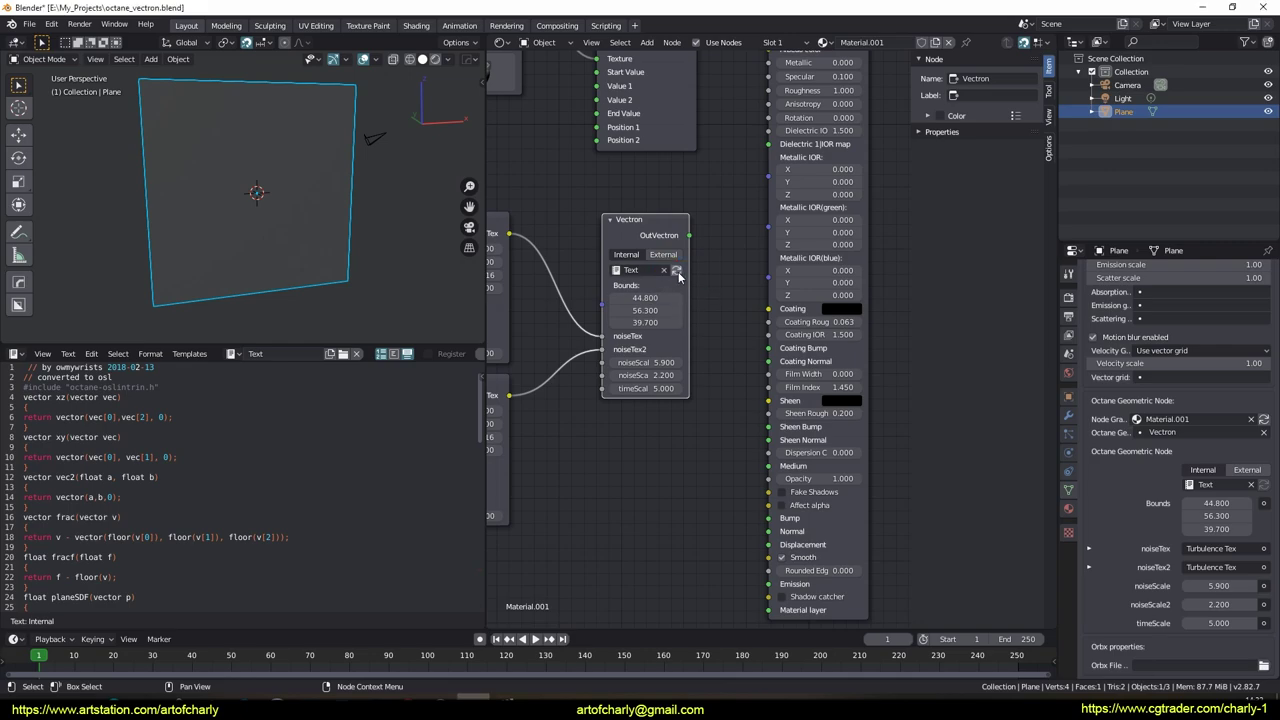
{"action": "mouse_move", "coordinate": [626, 453]}
{"action": "middle_mouse_down"}
{"action": "mouse_move", "coordinate": [708, 449]}
{"action": "mouse_move", "coordinate": [744, 411]}
{"action": "middle_mouse_up"}
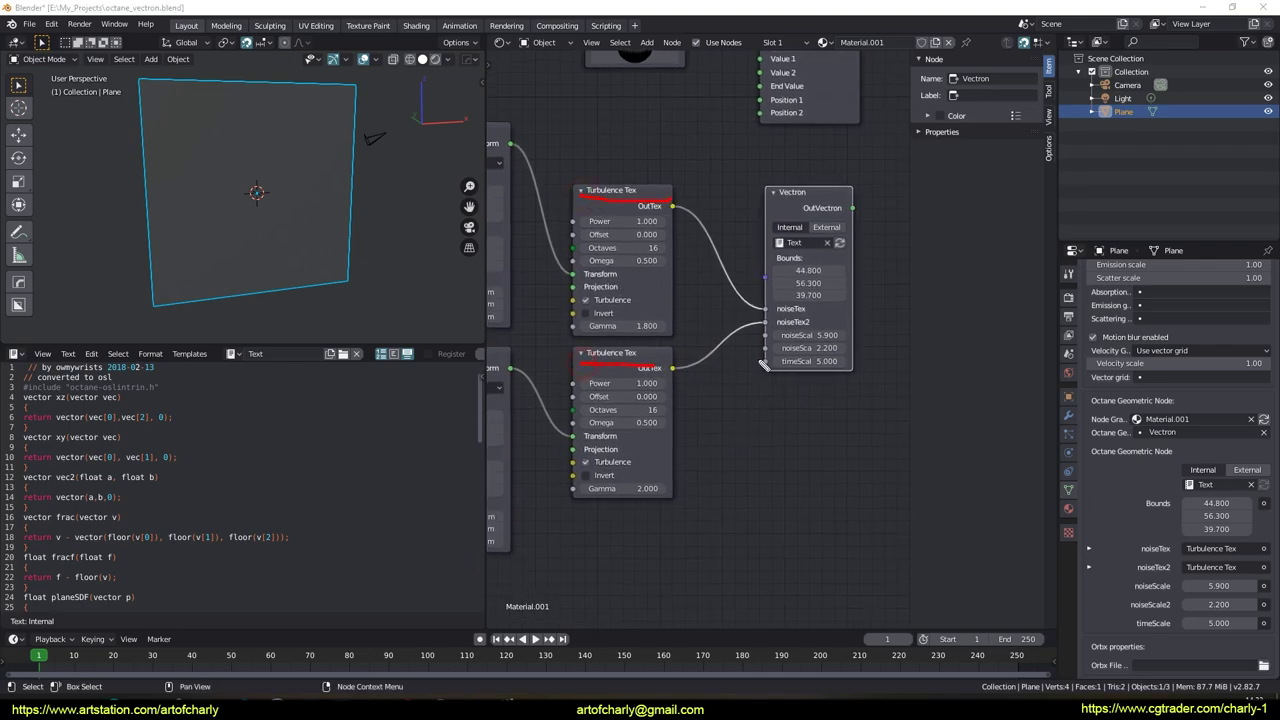
{"action": "left_click_drag", "start_coordinate": [673, 205], "coordinate": [766, 310]}
{"action": "left_click_drag", "start_coordinate": [675, 368], "coordinate": [758, 326]}
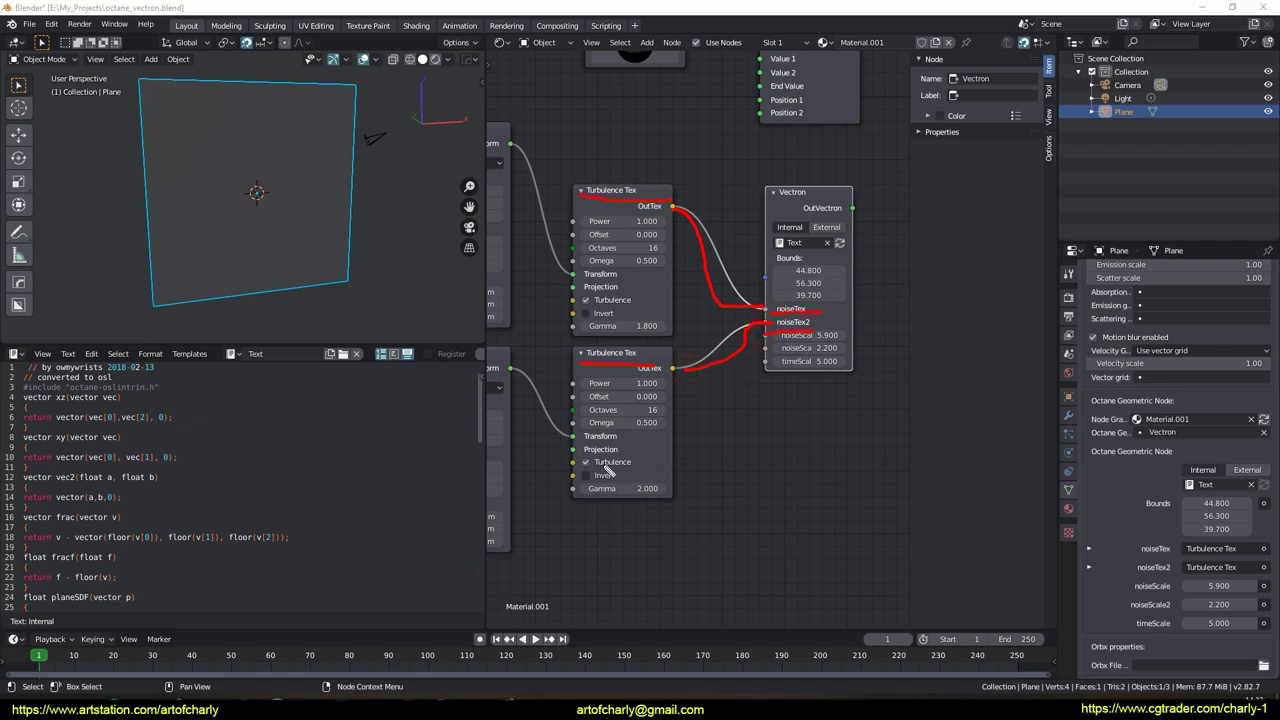
{"action": "key", "text": "Escape"}
Inspect the 3D Transform node links, then frame the Vectron node again.
{"action": "middle_click_drag", "start_coordinate": [684, 460], "coordinate": [829, 460]}
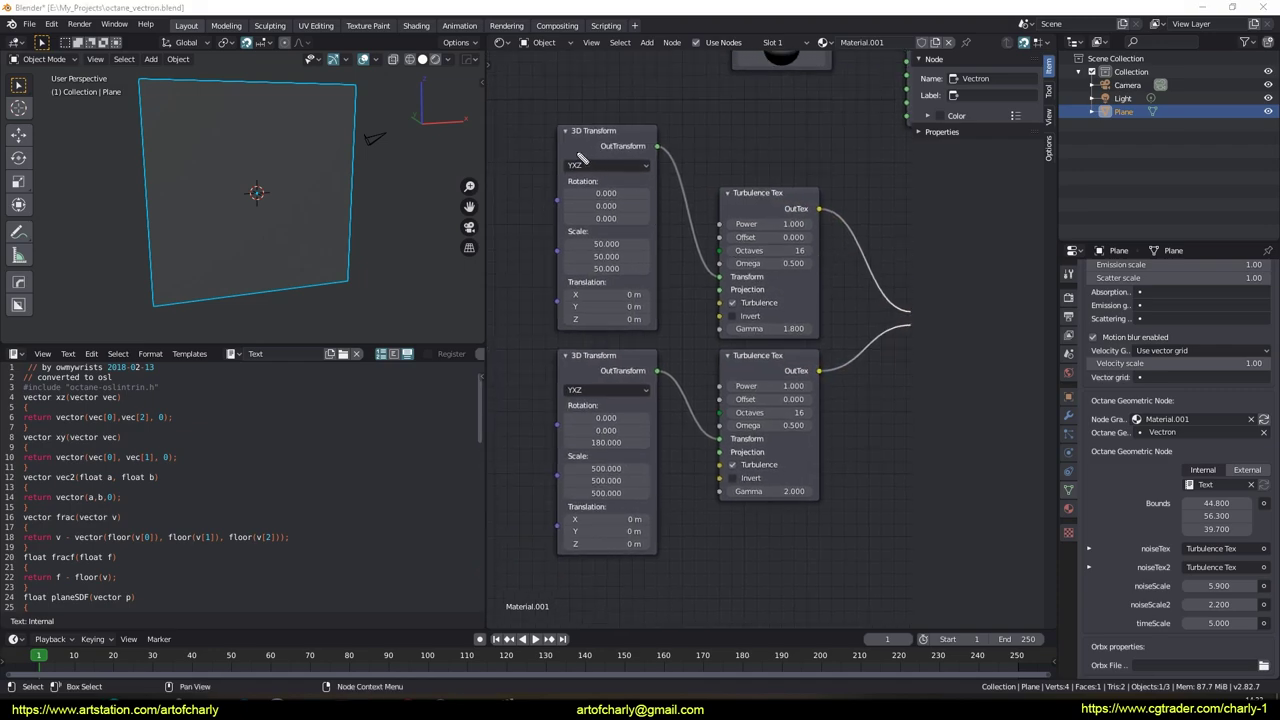
{"action": "left_click_drag", "start_coordinate": [662, 158], "coordinate": [722, 287]}
{"action": "mouse_move", "coordinate": [606, 370]}
{"action": "left_mouse_down"}
{"action": "mouse_move", "coordinate": [701, 465]}
{"action": "mouse_move", "coordinate": [755, 452]}
{"action": "left_mouse_up"}
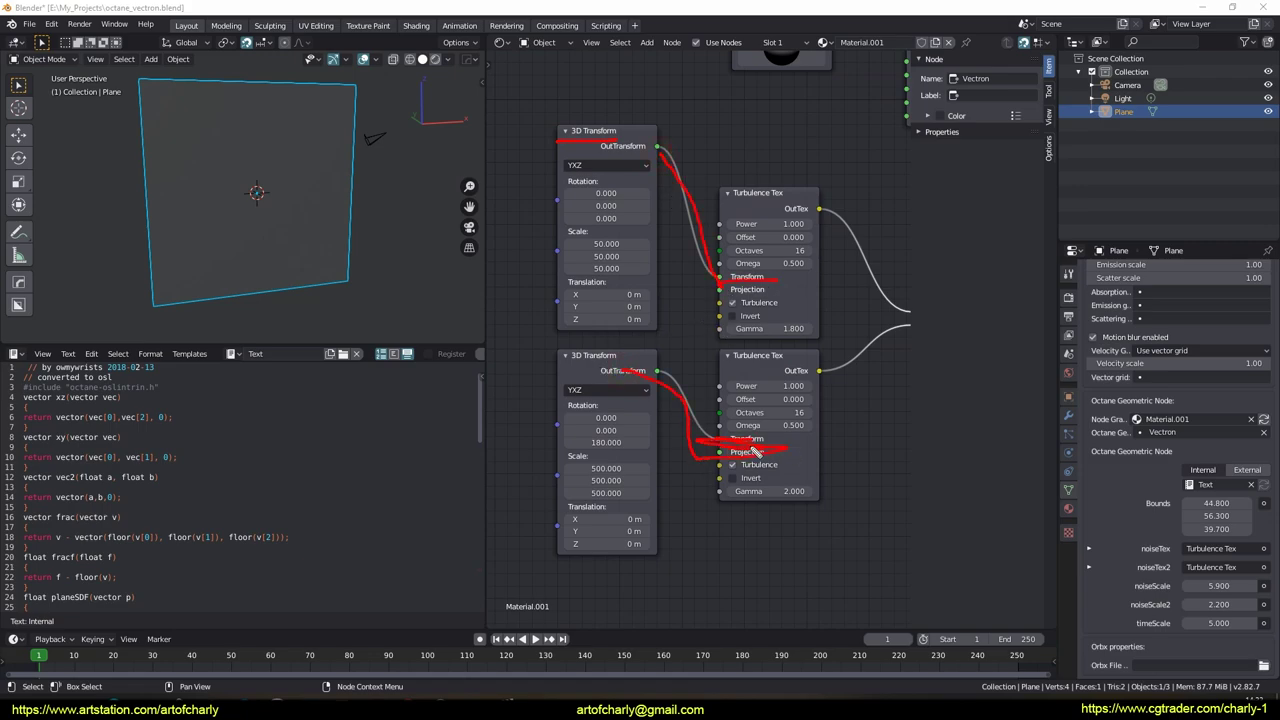
{"action": "key", "text": "Escape"}
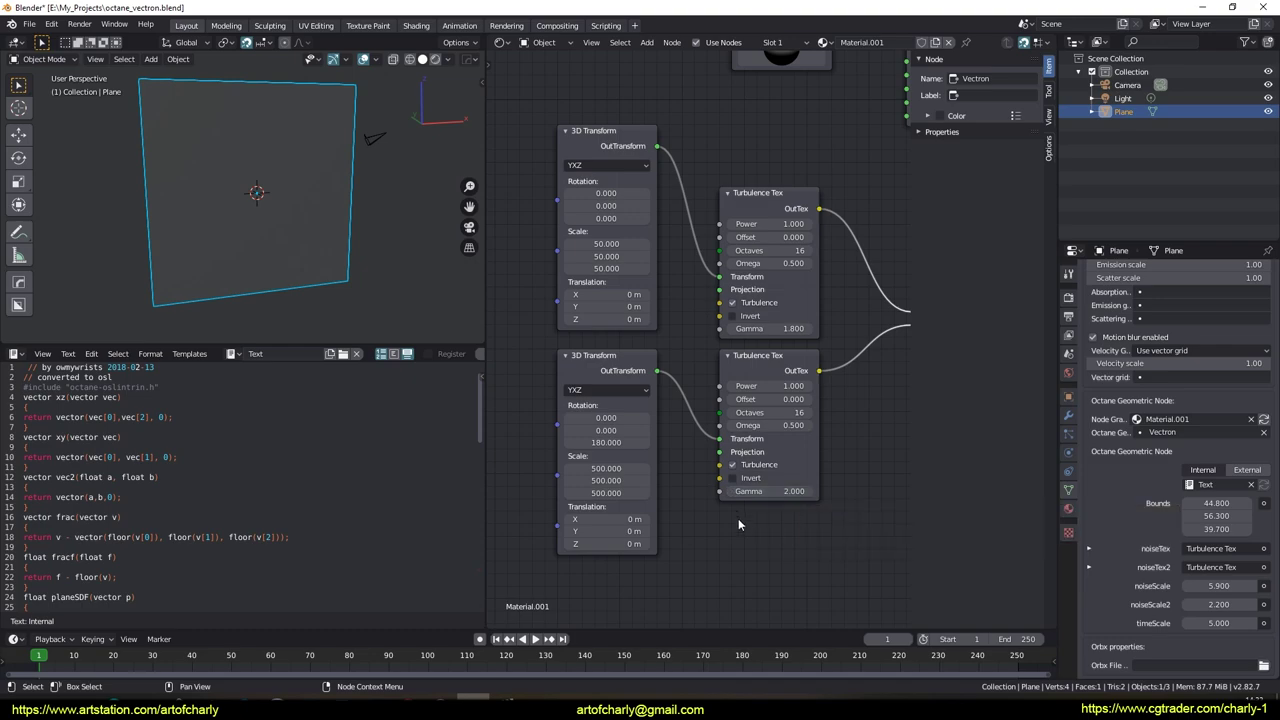
{"action": "middle_click_drag", "start_coordinate": [793, 496], "coordinate": [773, 490]}
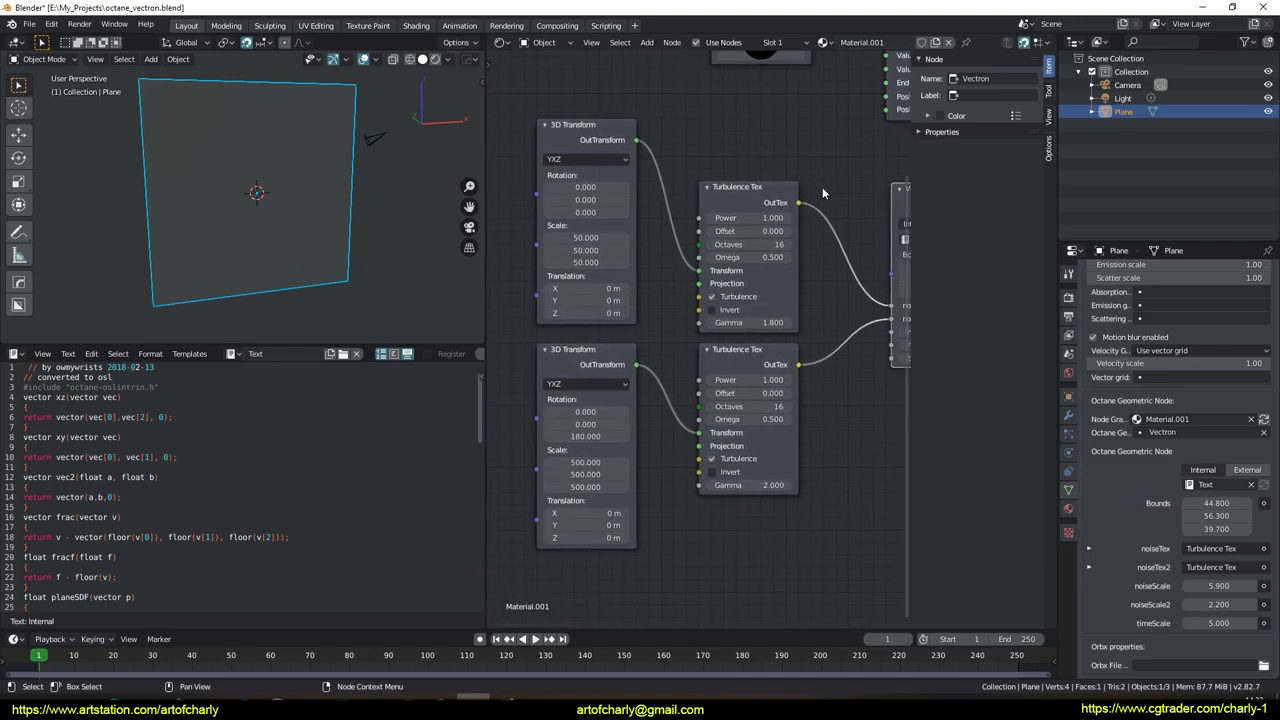
{"action": "middle_click_drag", "start_coordinate": [701, 166], "coordinate": [706, 151]}
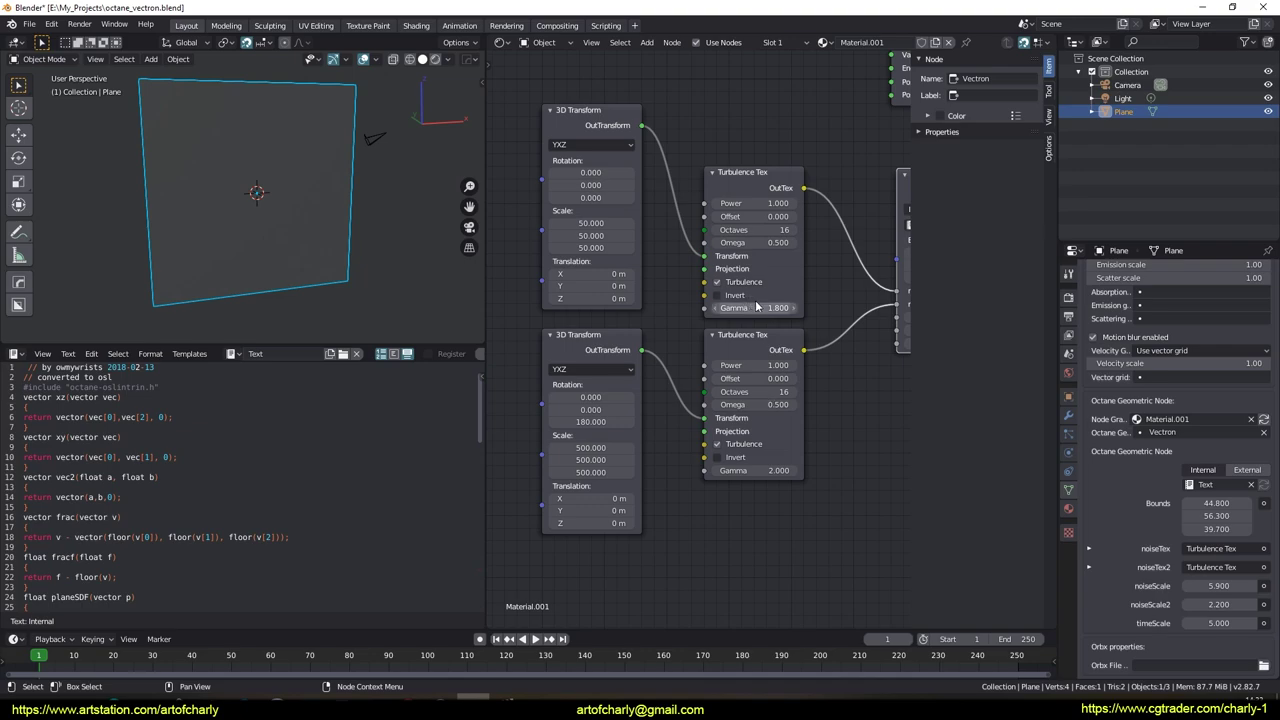
{"action": "mouse_move", "coordinate": [760, 229]}
{"action": "middle_mouse_down"}
{"action": "mouse_move", "coordinate": [603, 273]}
{"action": "mouse_move", "coordinate": [643, 383]}
{"action": "middle_mouse_up"}
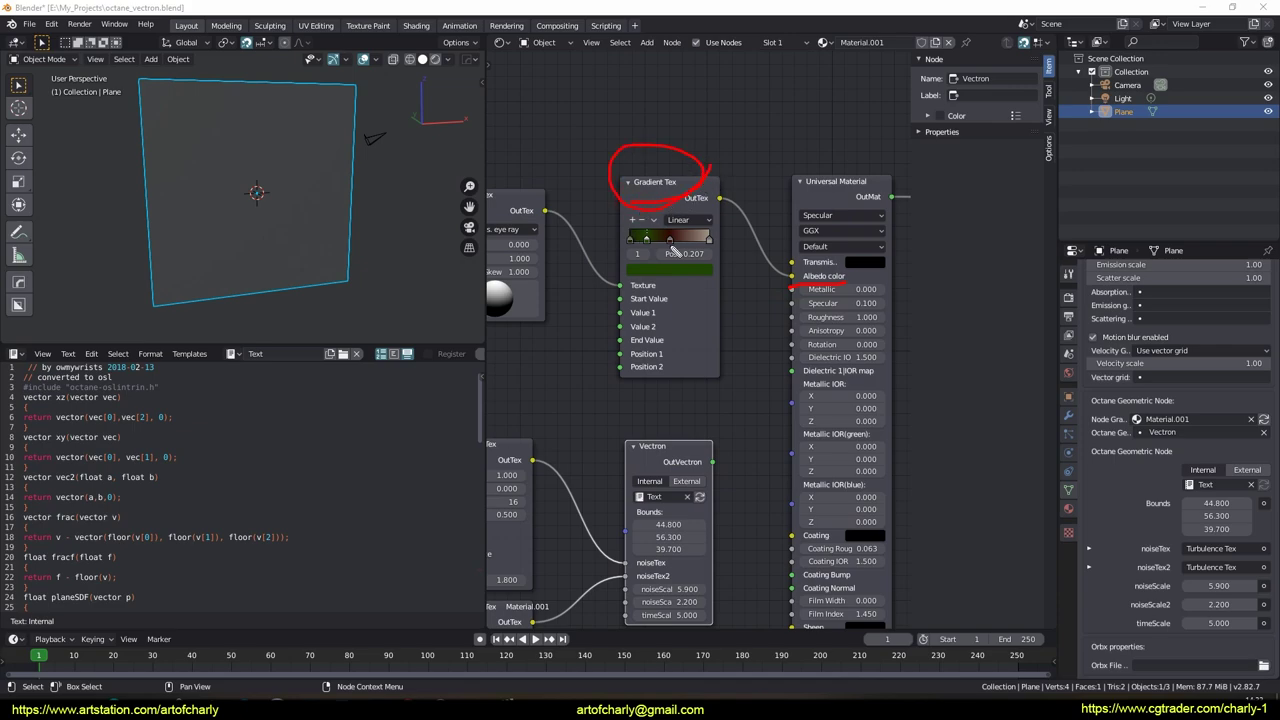
Inspect the Gradient Tex colour stops, including the green and dark red colours.
{"action": "middle_click_drag", "start_coordinate": [674, 272], "coordinate": [800, 213]}
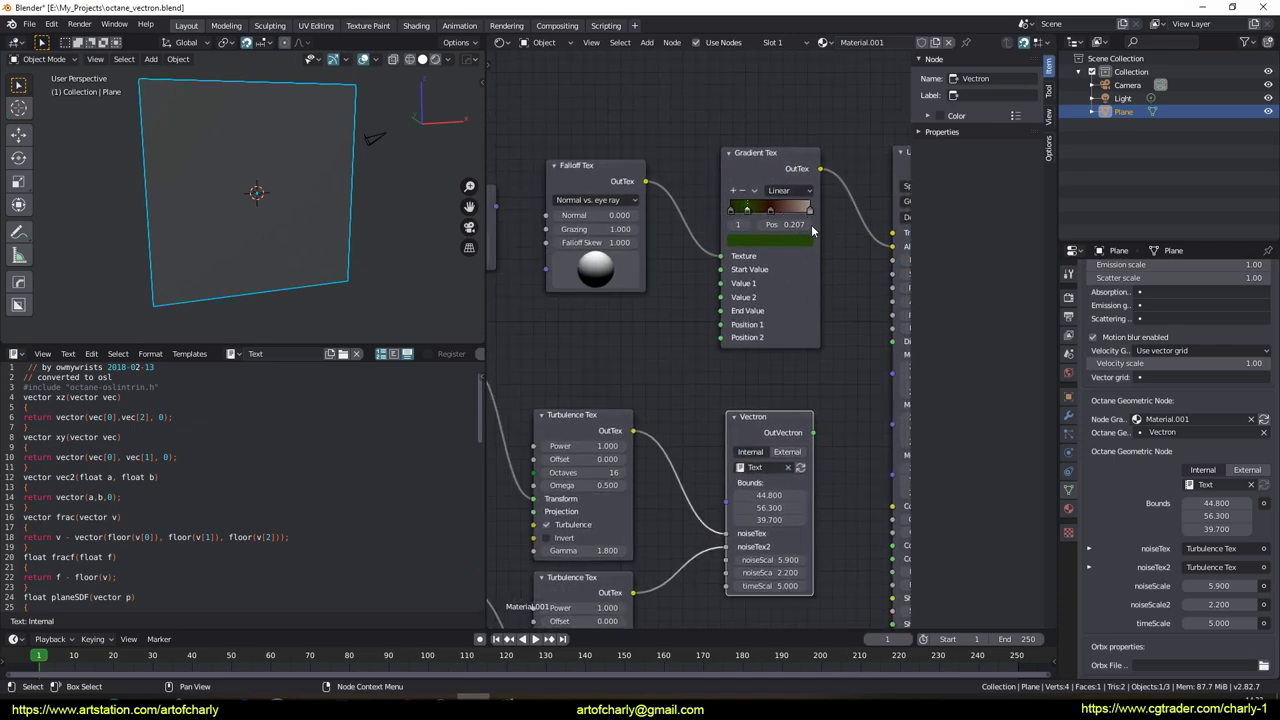
{"action": "left_click", "coordinate": [735, 211]}
{"action": "left_click", "coordinate": [776, 240]}
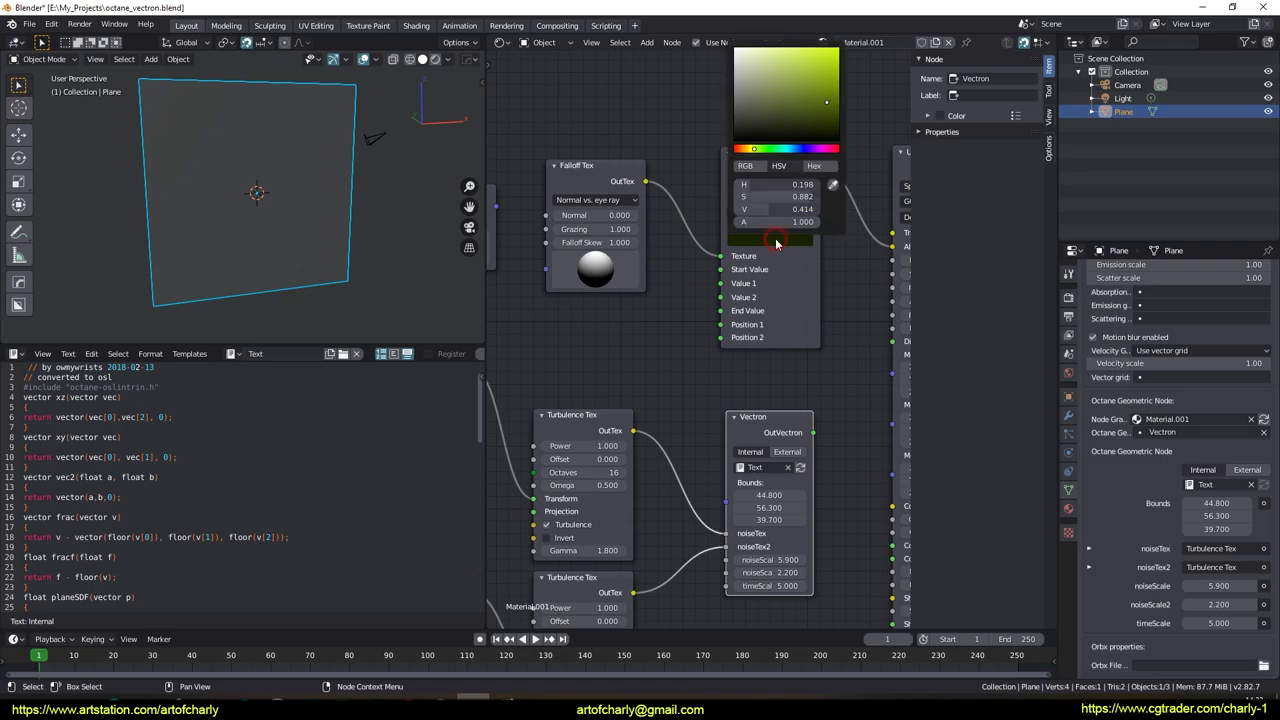
{"action": "left_click", "coordinate": [747, 218]}
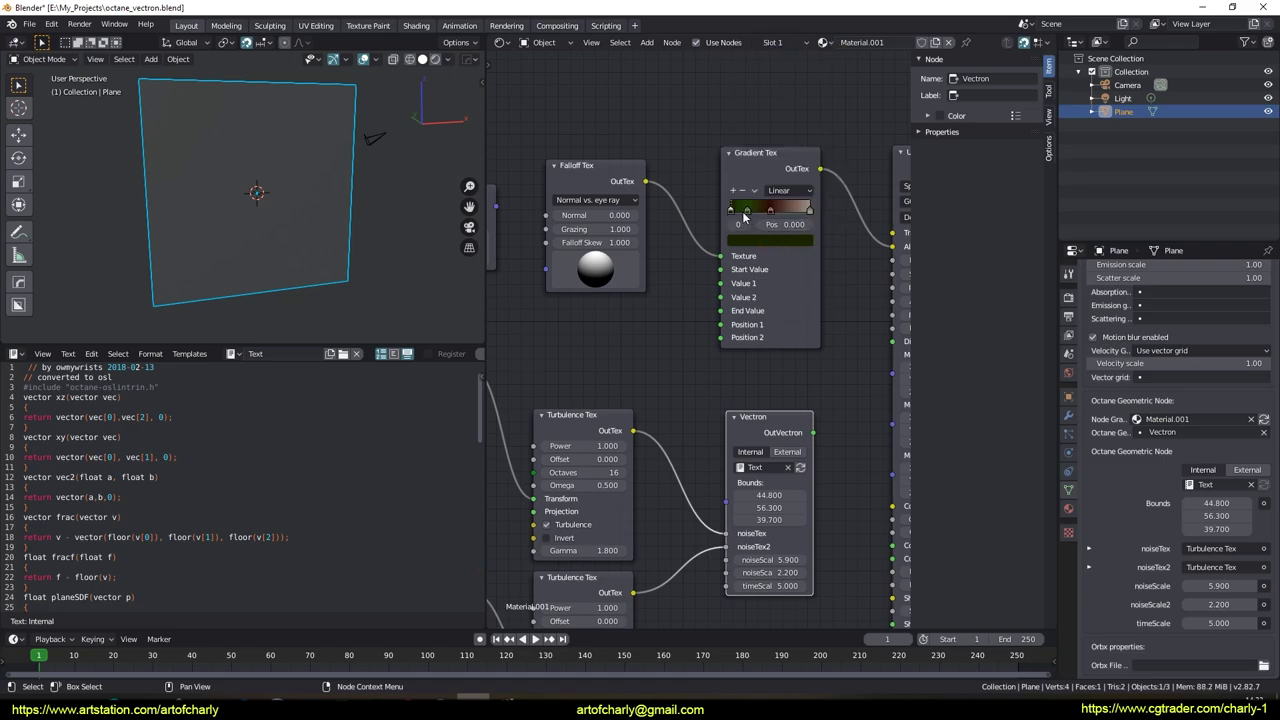
{"action": "left_click", "coordinate": [773, 243]}
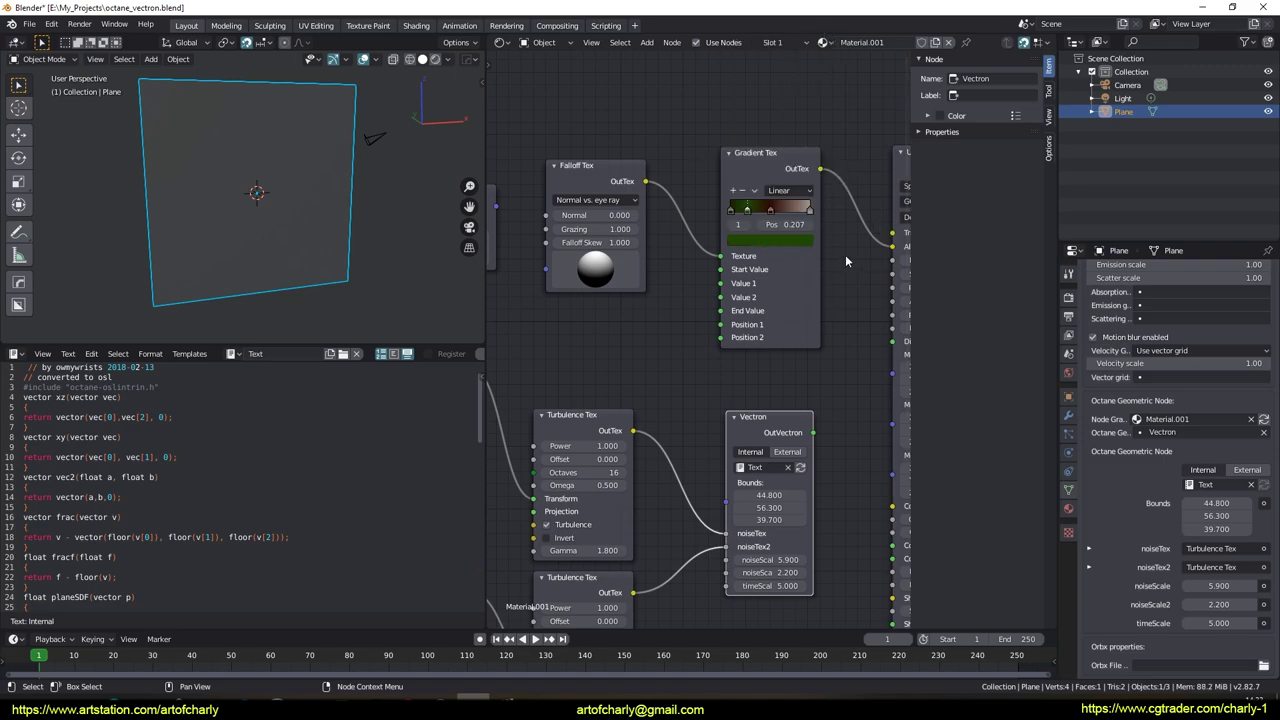
{"action": "left_click", "coordinate": [774, 240]}
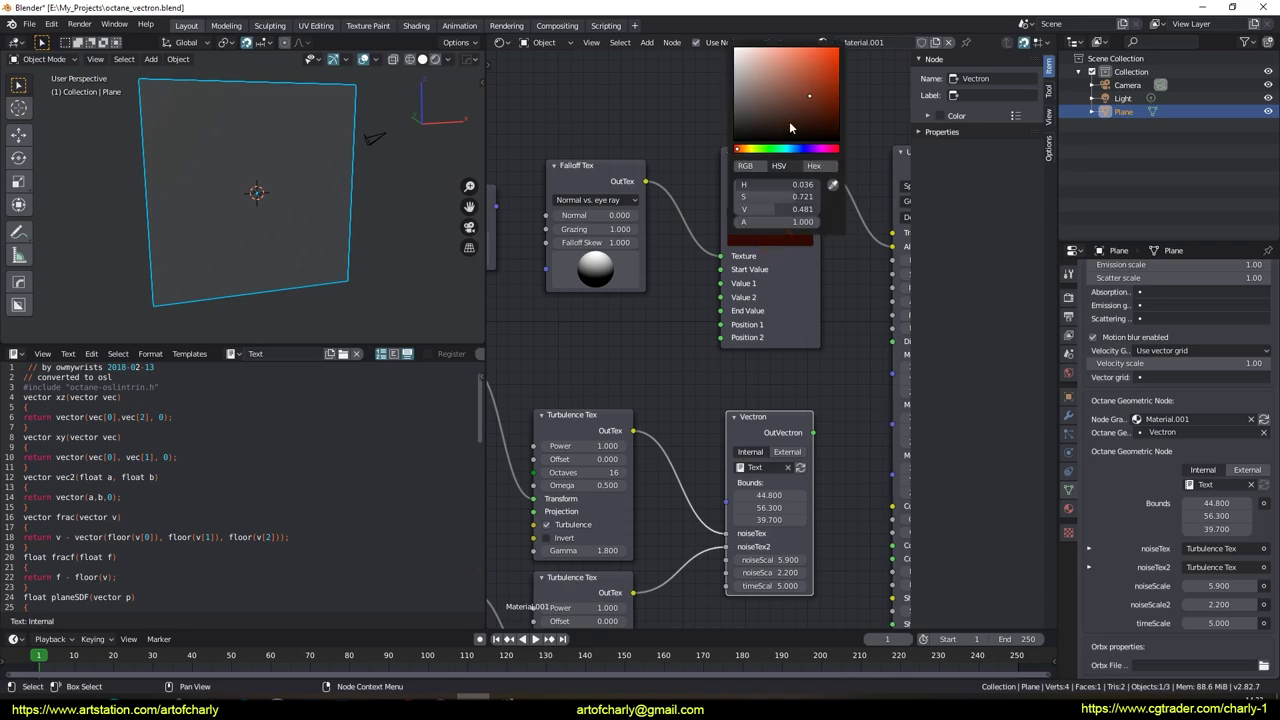
Delete the unused Float Value node from the material's node tree.
{"action": "middle_click_drag", "start_coordinate": [680, 218], "coordinate": [755, 210]}
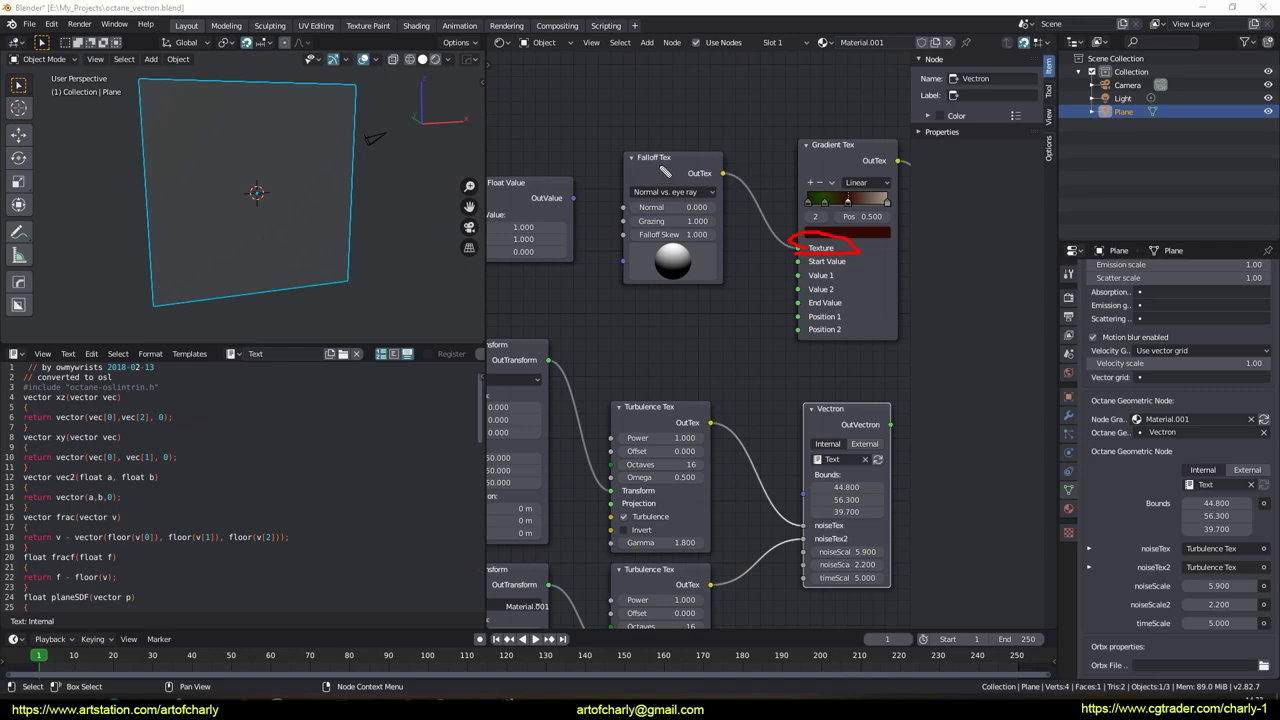
{"action": "key", "text": "Escape"}
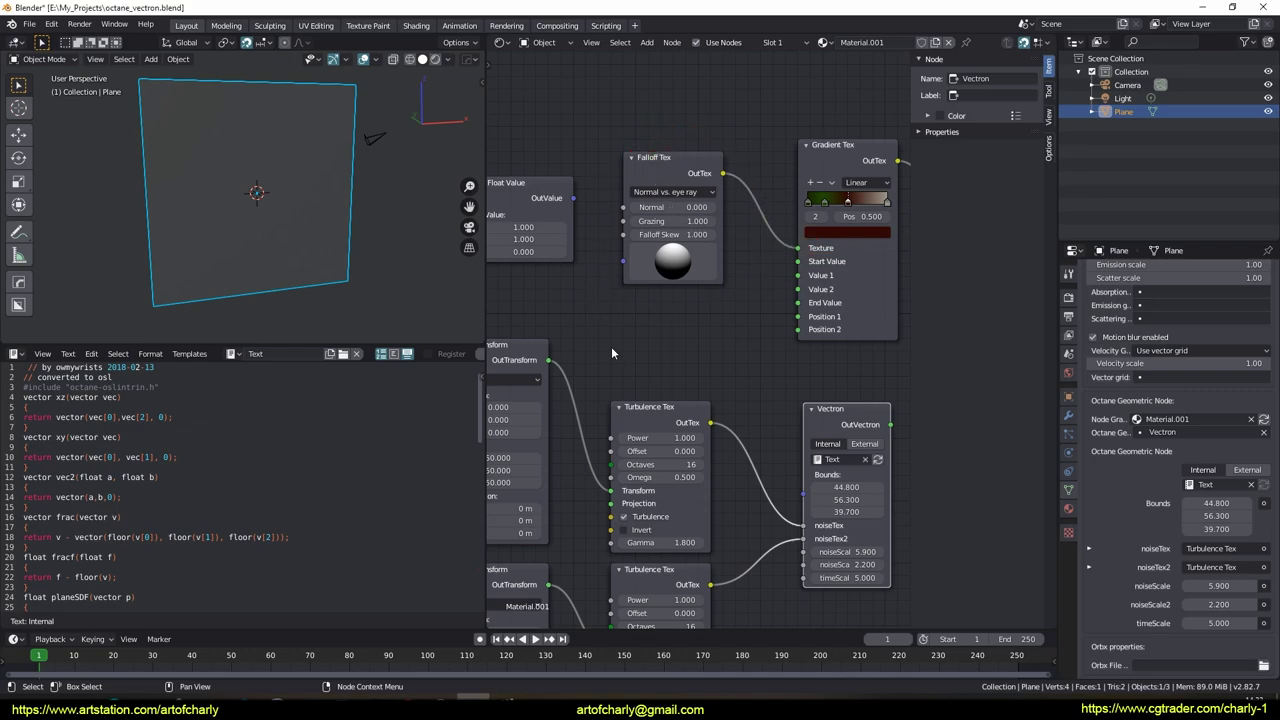
{"action": "mouse_move", "coordinate": [582, 231]}
{"action": "middle_mouse_down"}
{"action": "mouse_move", "coordinate": [658, 78]}
{"action": "mouse_move", "coordinate": [691, 197]}
{"action": "middle_mouse_up"}
{"action": "left_click", "coordinate": [596, 133]}
{"action": "key", "text": "x"}
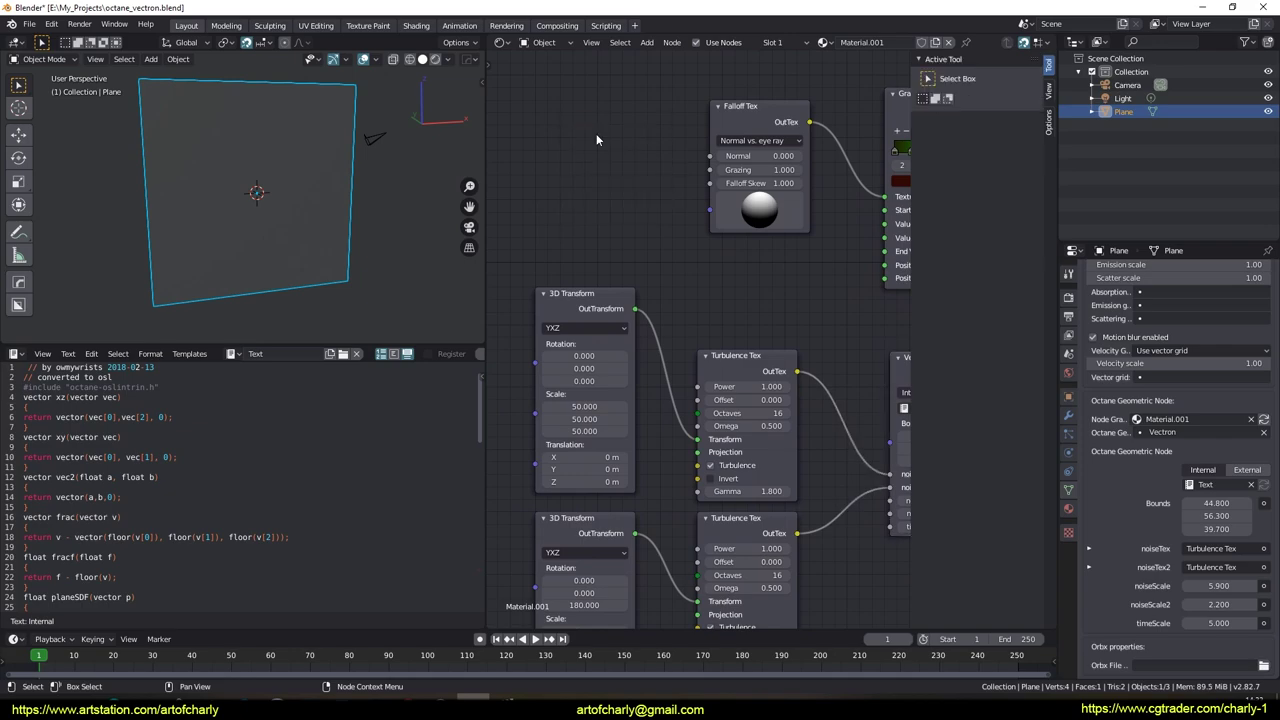
{"action": "middle_click_drag", "start_coordinate": [646, 163], "coordinate": [518, 190]}
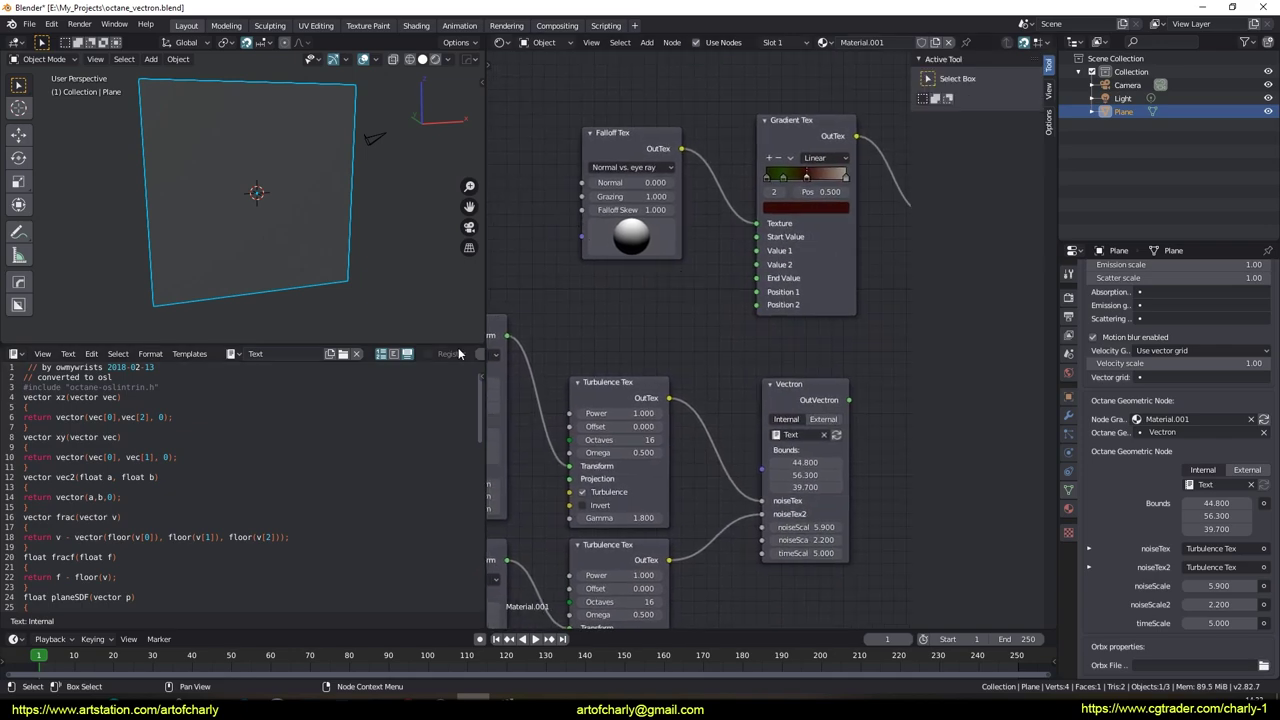
{"action": "middle_click_drag", "start_coordinate": [556, 232], "coordinate": [645, 240]}
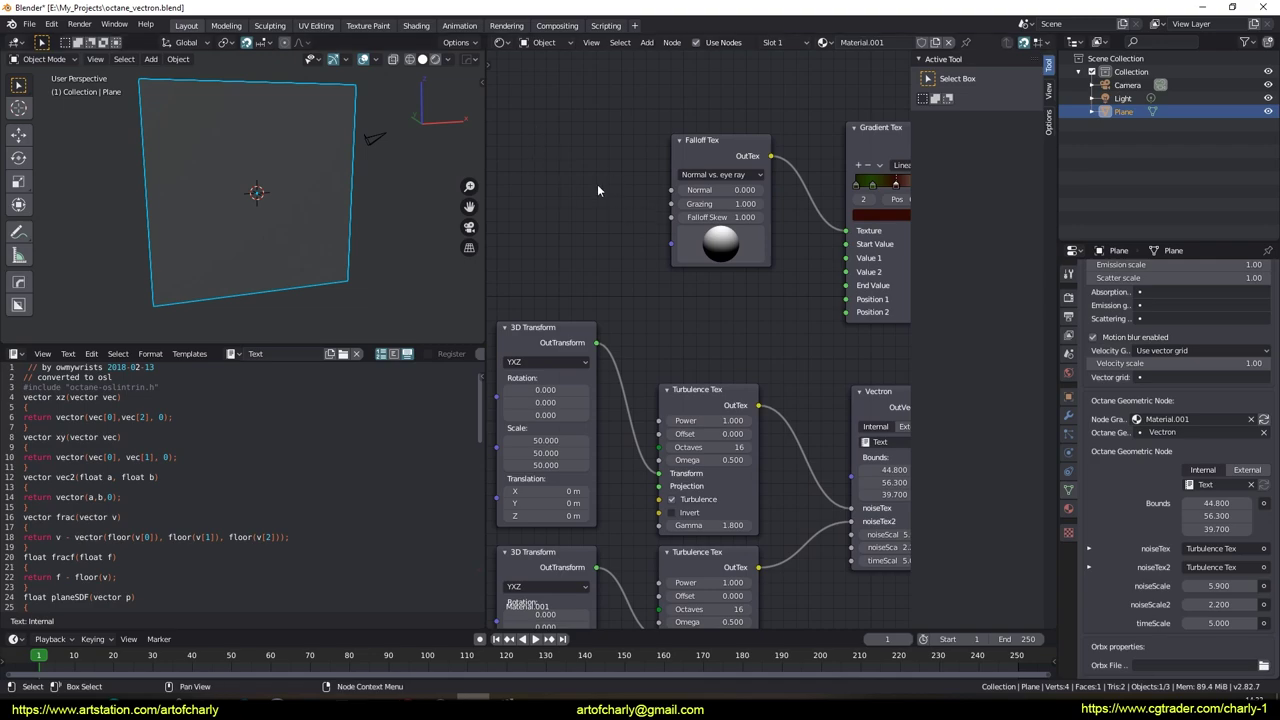
{"action": "middle_click_drag", "start_coordinate": [634, 292], "coordinate": [577, 178]}
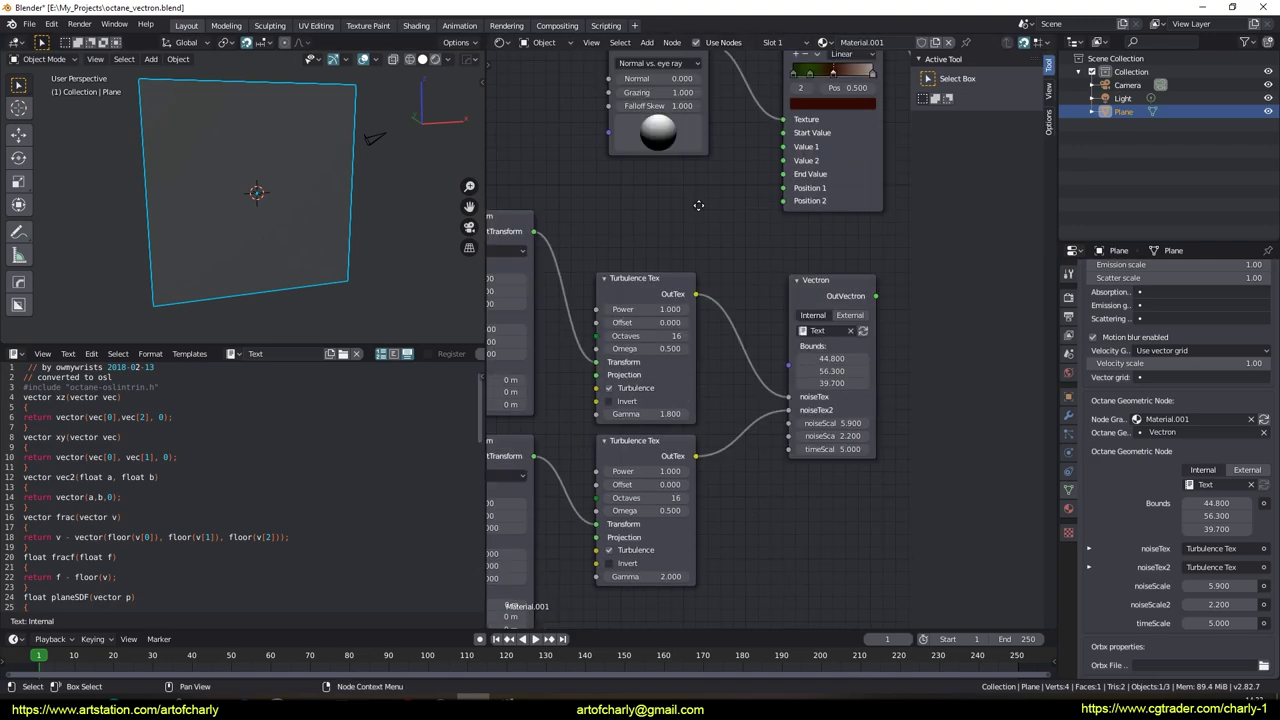
{"action": "scroll", "coordinate": [577, 178], "scroll_direction": "down", "scroll_amount": 3}
{"action": "mouse_move", "coordinate": [716, 163]}
{"action": "middle_mouse_down"}
{"action": "mouse_move", "coordinate": [700, 320]}
{"action": "mouse_move", "coordinate": [657, 277]}
{"action": "middle_mouse_up"}
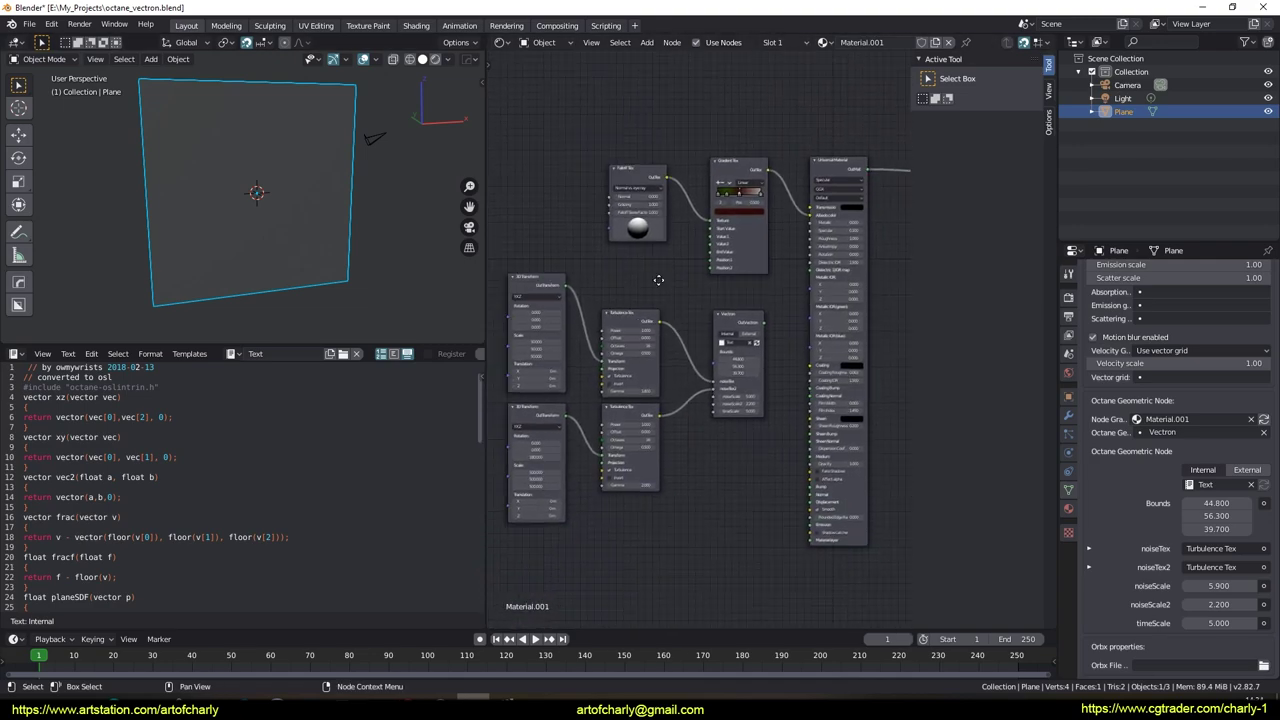
{"action": "scroll", "coordinate": [657, 277], "scroll_direction": "up", "scroll_amount": 1}
{"action": "scroll", "coordinate": [554, 254], "scroll_direction": "up", "scroll_amount": 1}
{"action": "scroll", "coordinate": [625, 271], "scroll_direction": "up", "scroll_amount": 2}
{"action": "scroll", "coordinate": [625, 271], "scroll_direction": "up", "scroll_amount": 1}
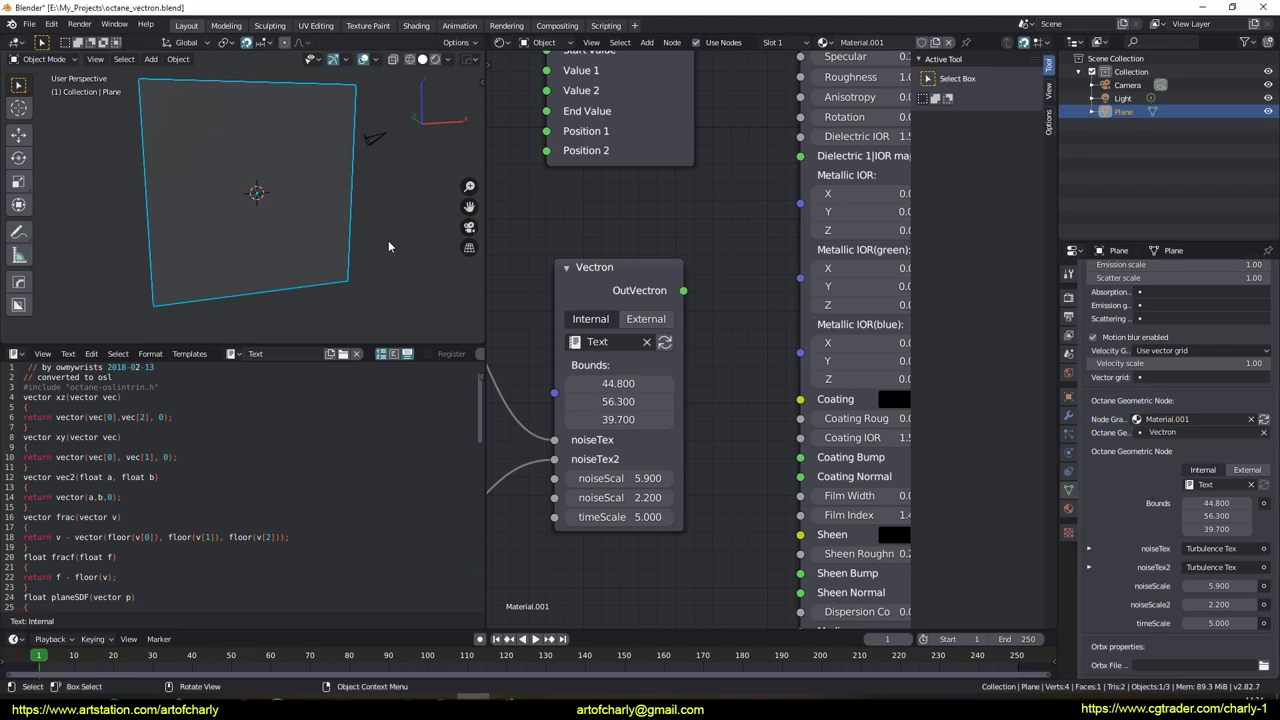
Switch to Rendered shading, orbit to a top-down view, and enlarge the 3D viewport.
{"action": "left_click", "coordinate": [435, 60]}
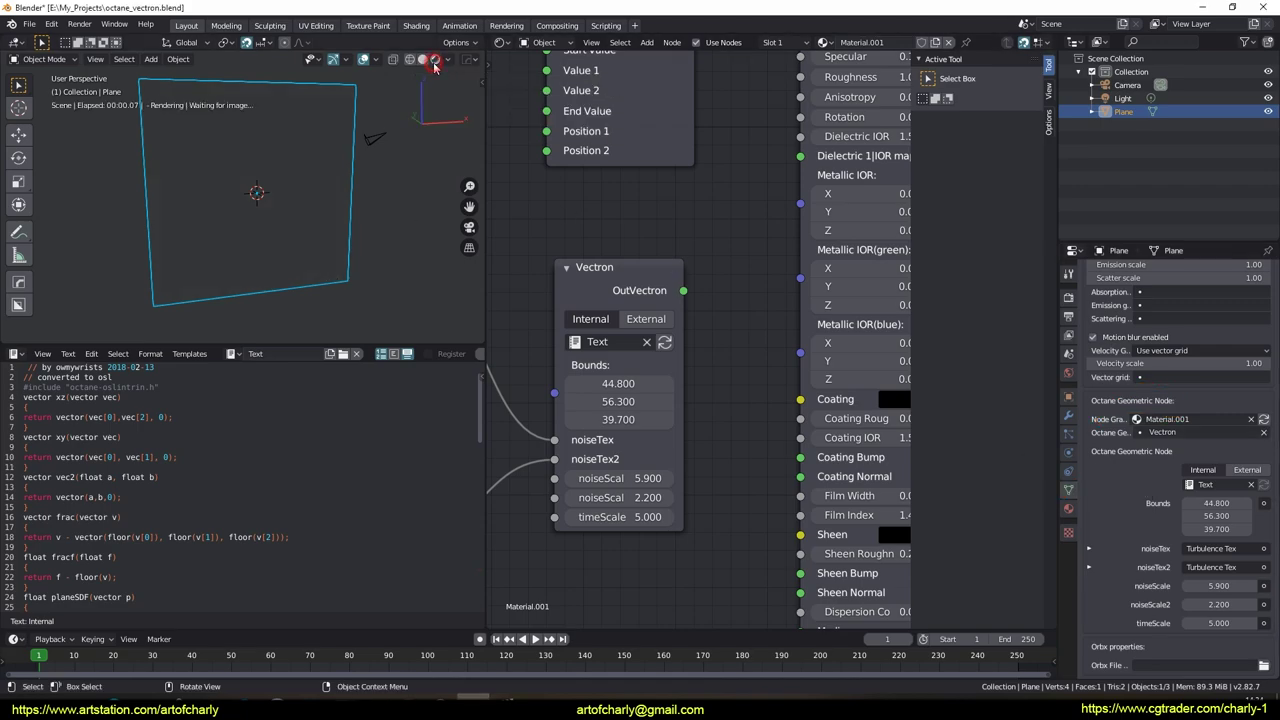
{"action": "mouse_move", "coordinate": [372, 243]}
{"action": "middle_mouse_down"}
{"action": "mouse_move", "coordinate": [320, 230]}
{"action": "mouse_move", "coordinate": [368, 258]}
{"action": "middle_mouse_up"}
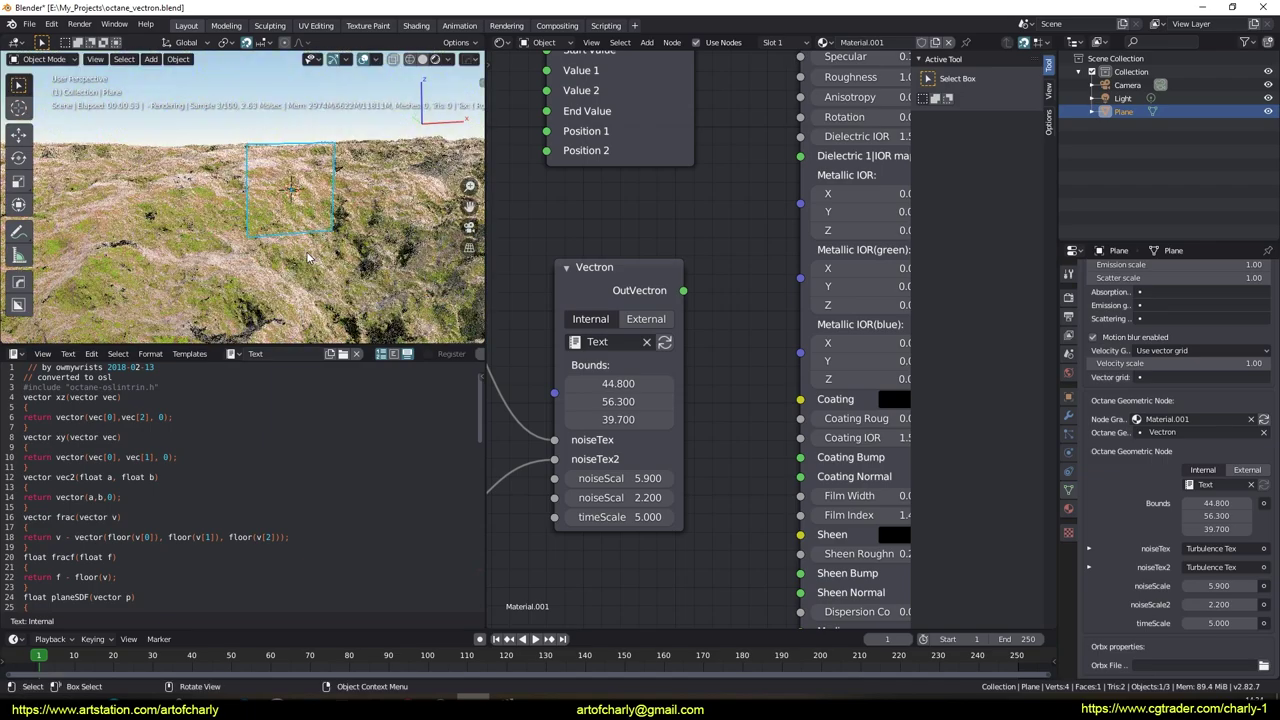
{"action": "middle_click_drag", "start_coordinate": [368, 258], "coordinate": [439, 295]}
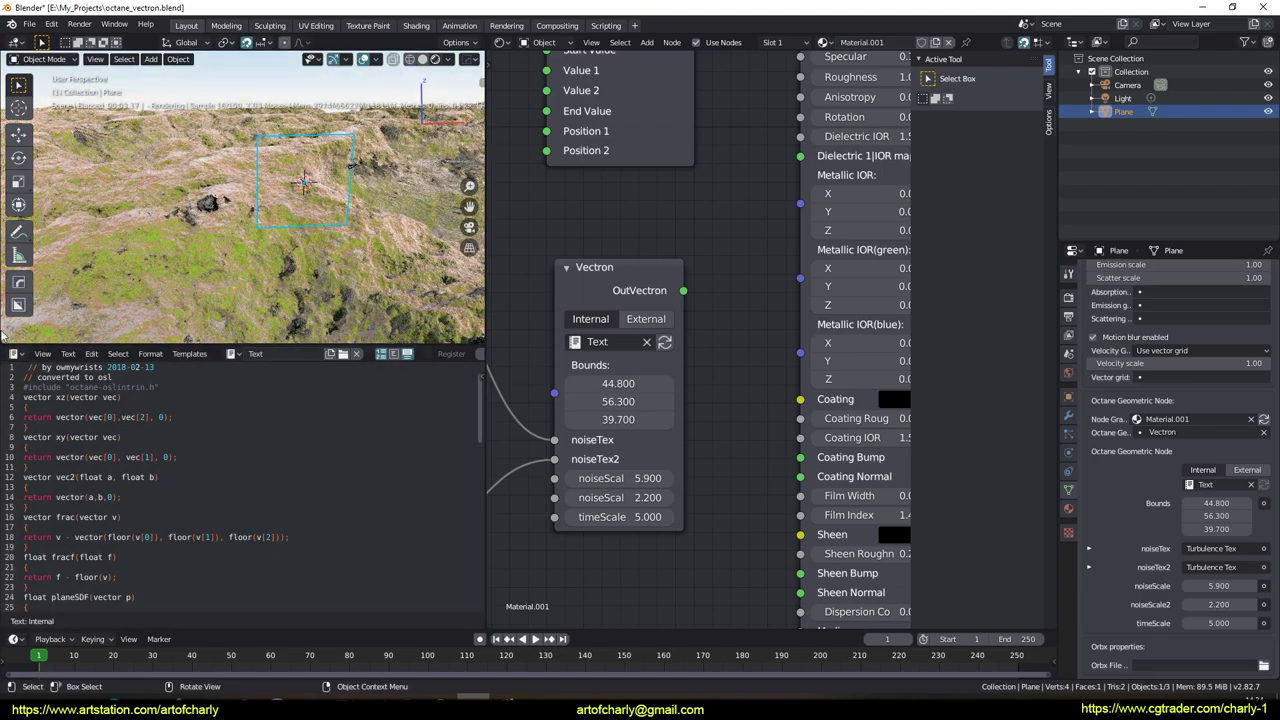
{"action": "left_click_drag", "start_coordinate": [5, 345], "coordinate": [3, 496]}
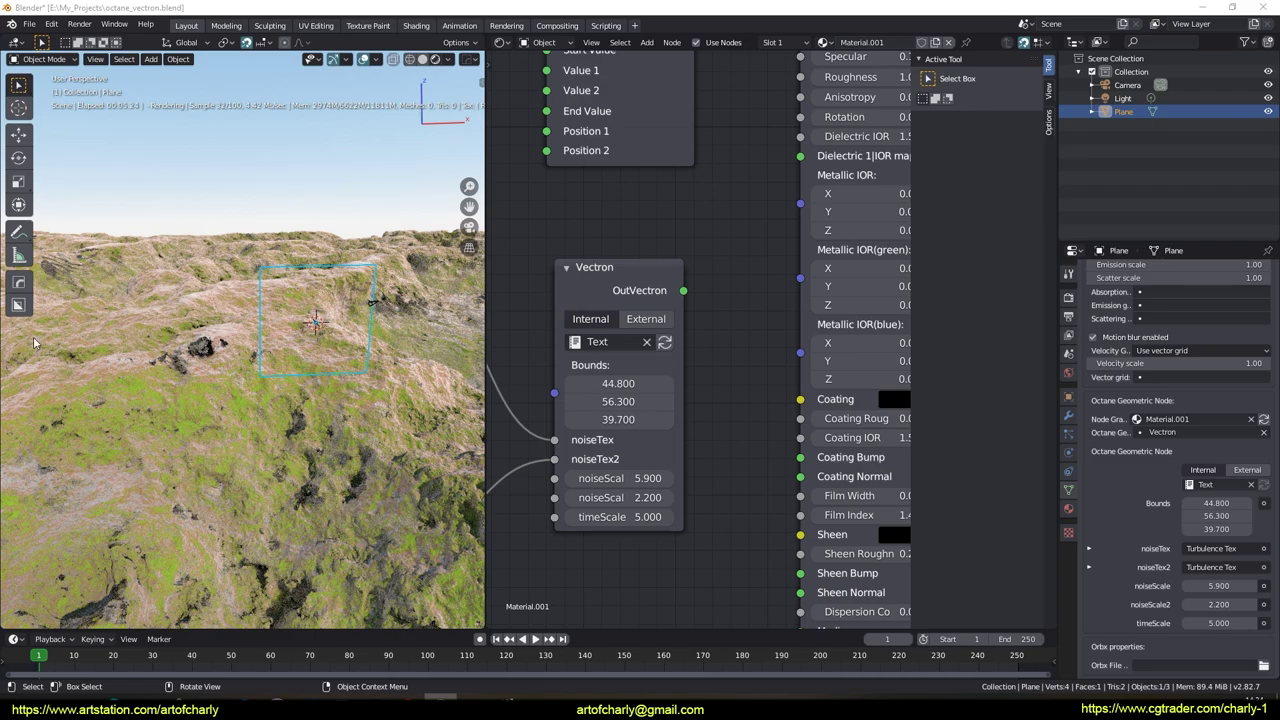
Lower the Vectron node's noiseScale to 3.200.
{"action": "middle_click_drag", "start_coordinate": [693, 136], "coordinate": [793, 371]}
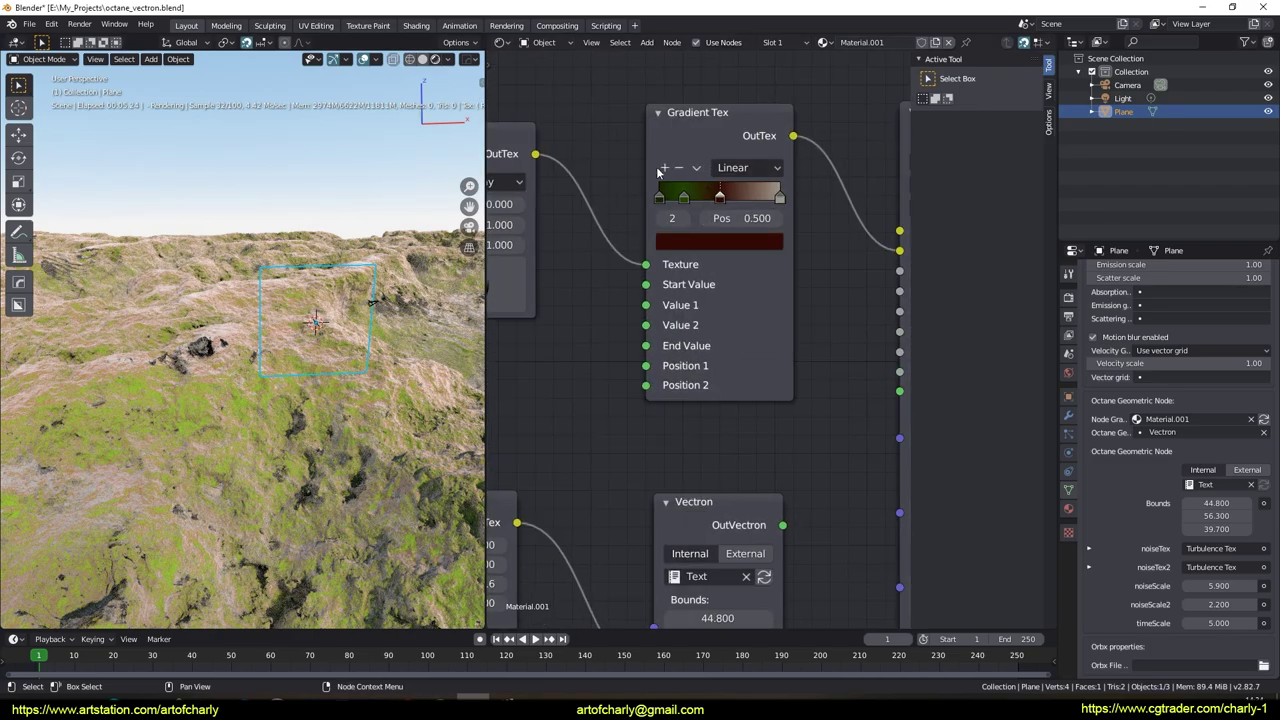
{"action": "scroll", "coordinate": [659, 365], "scroll_direction": "down", "scroll_amount": 5}
{"action": "scroll", "coordinate": [662, 345], "scroll_direction": "down", "scroll_amount": 2}
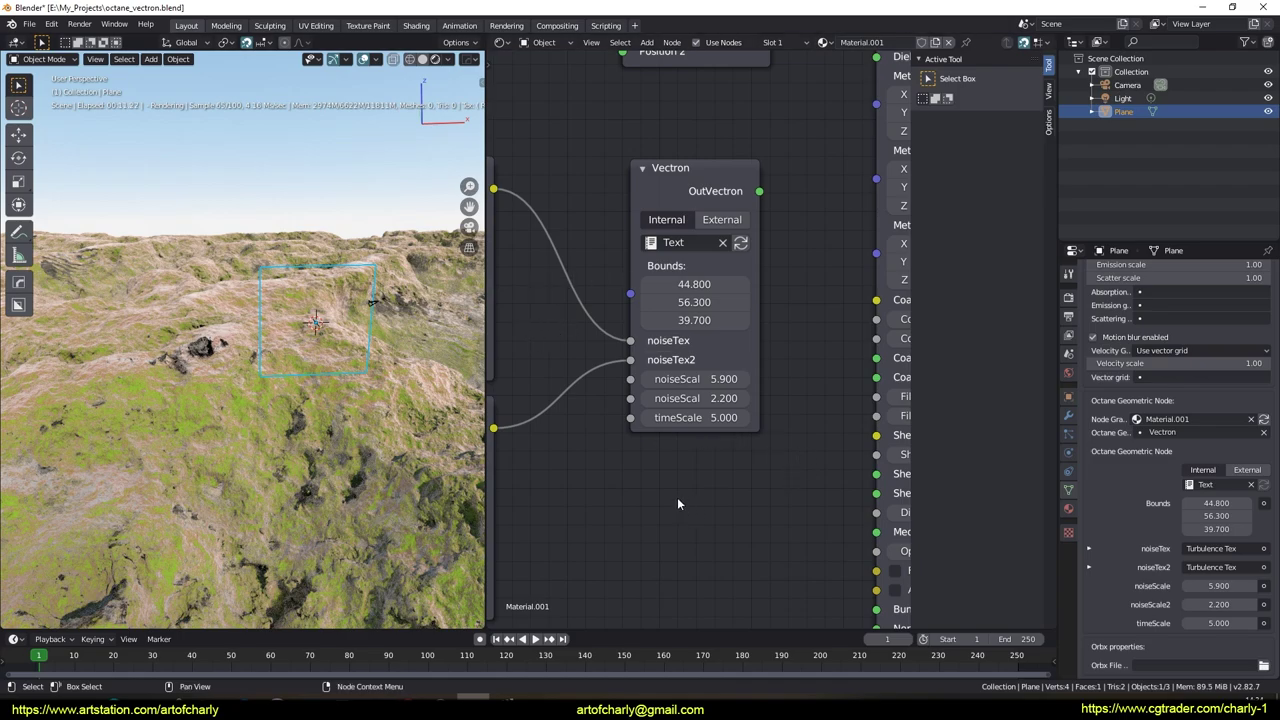
{"action": "middle_click_drag", "start_coordinate": [692, 458], "coordinate": [756, 414]}
{"action": "left_click_drag", "start_coordinate": [765, 337], "coordinate": [715, 337]}
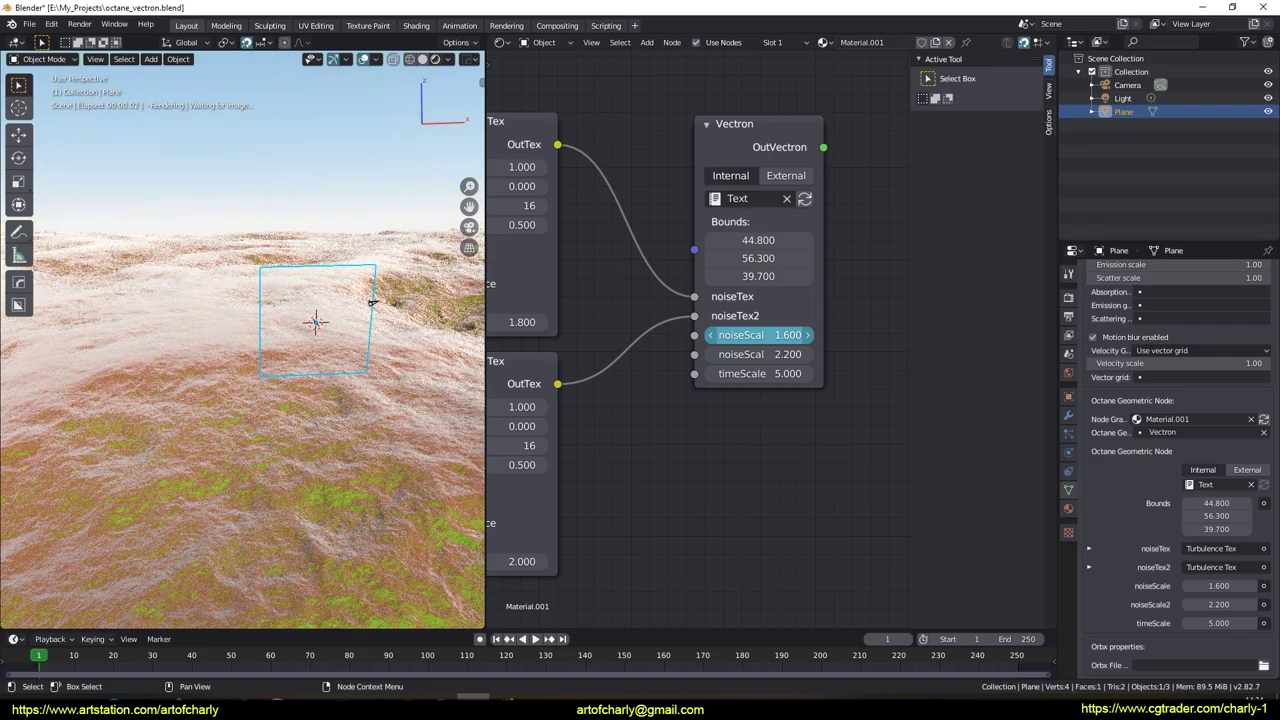
Set the Vectron noiseScale to 1.700 and orbit closer to the terrain.
{"action": "left_click_drag", "start_coordinate": [715, 337], "coordinate": [723, 337]}
{"action": "mouse_move", "coordinate": [330, 380]}
{"action": "middle_mouse_down"}
{"action": "mouse_move", "coordinate": [298, 368]}
{"action": "mouse_move", "coordinate": [313, 455]}
{"action": "mouse_move", "coordinate": [297, 398]}
{"action": "middle_mouse_up"}
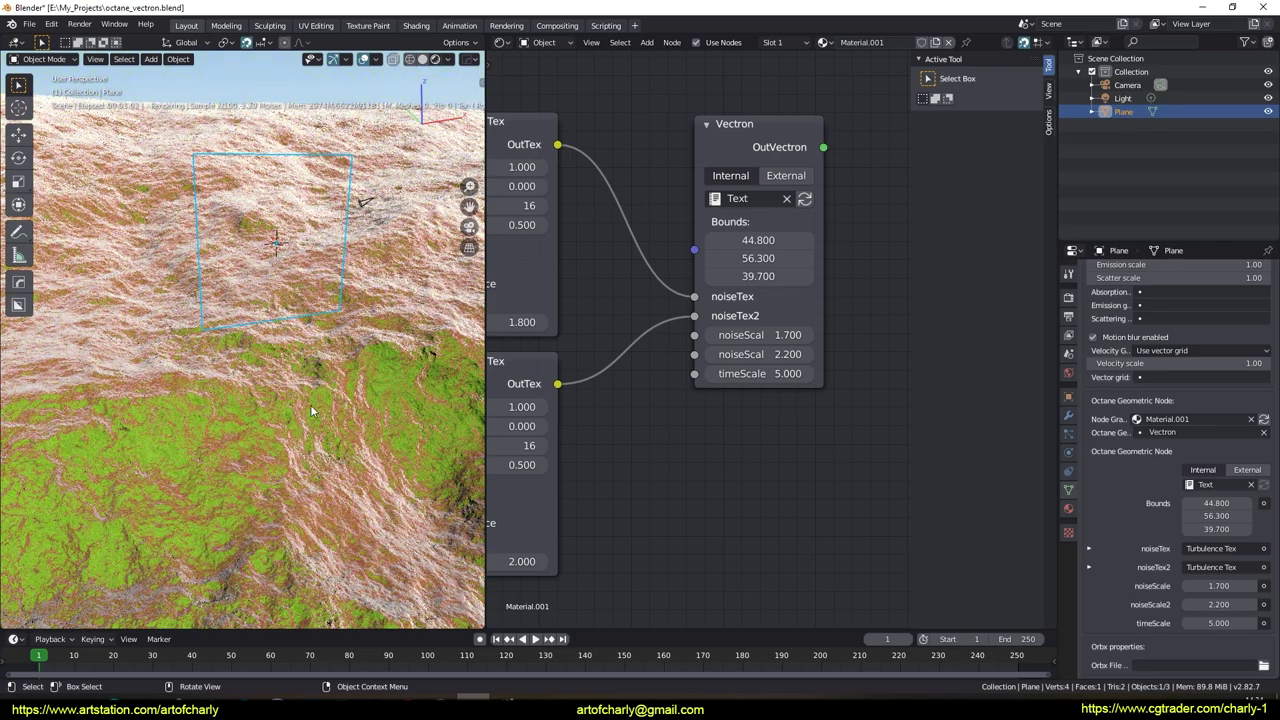
{"action": "scroll", "coordinate": [300, 394], "scroll_direction": "down", "scroll_amount": 3}
{"action": "middle_click_drag", "start_coordinate": [303, 380], "coordinate": [326, 366]}
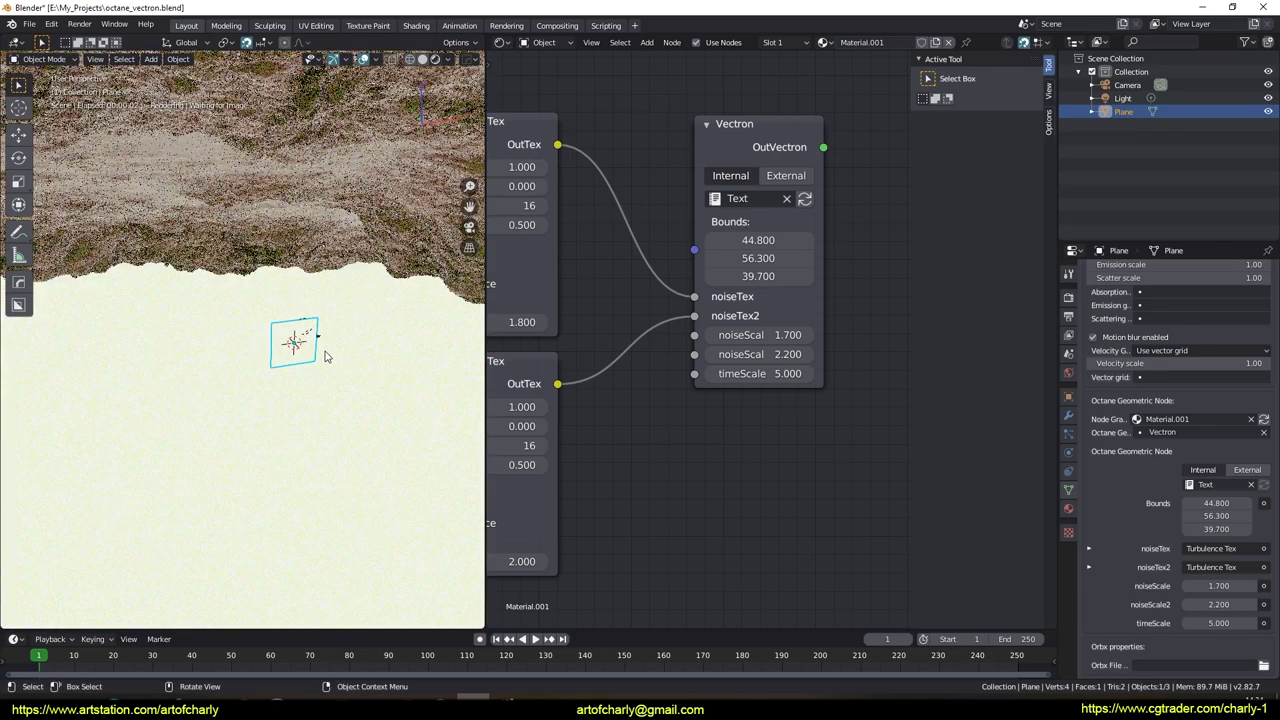
Retune Vectron's noiseScale2, entering 7.5 and then dragging it higher.
{"action": "left_click", "coordinate": [763, 355]}
{"action": "type", "text": "7.5"}
{"action": "key", "text": "Return"}
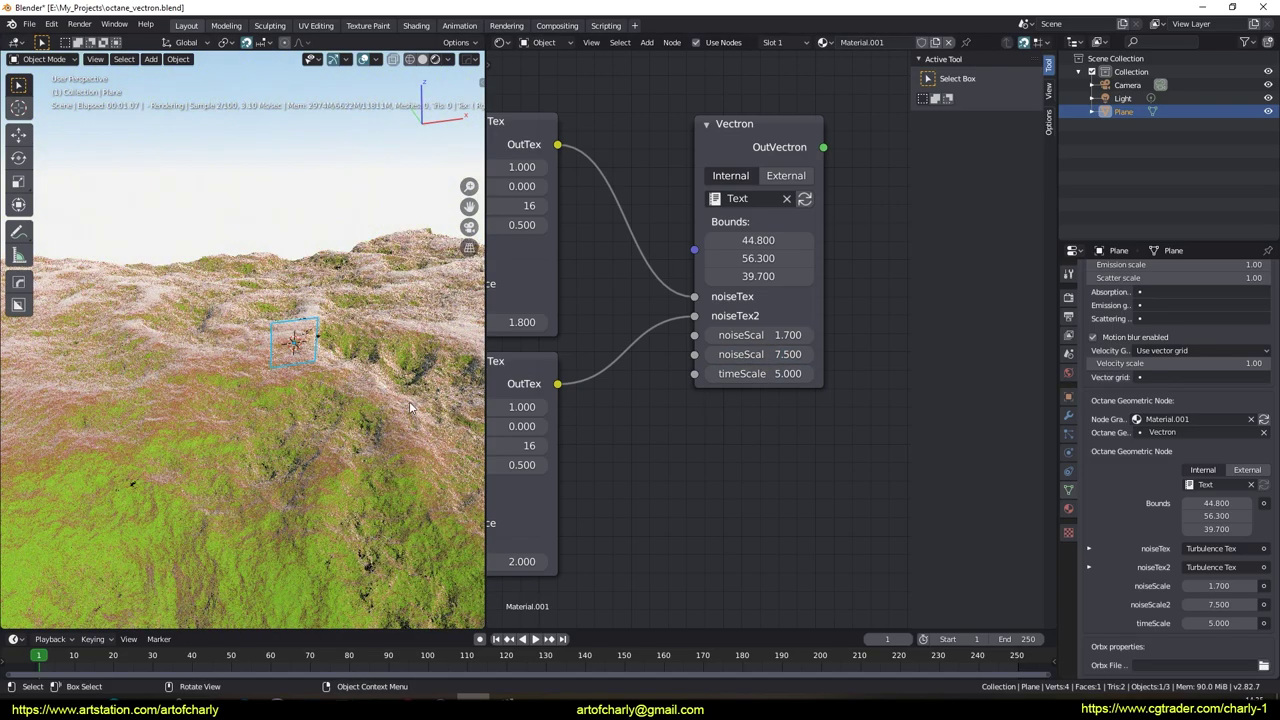
{"action": "left_click_drag", "start_coordinate": [760, 354], "coordinate": [800, 354]}
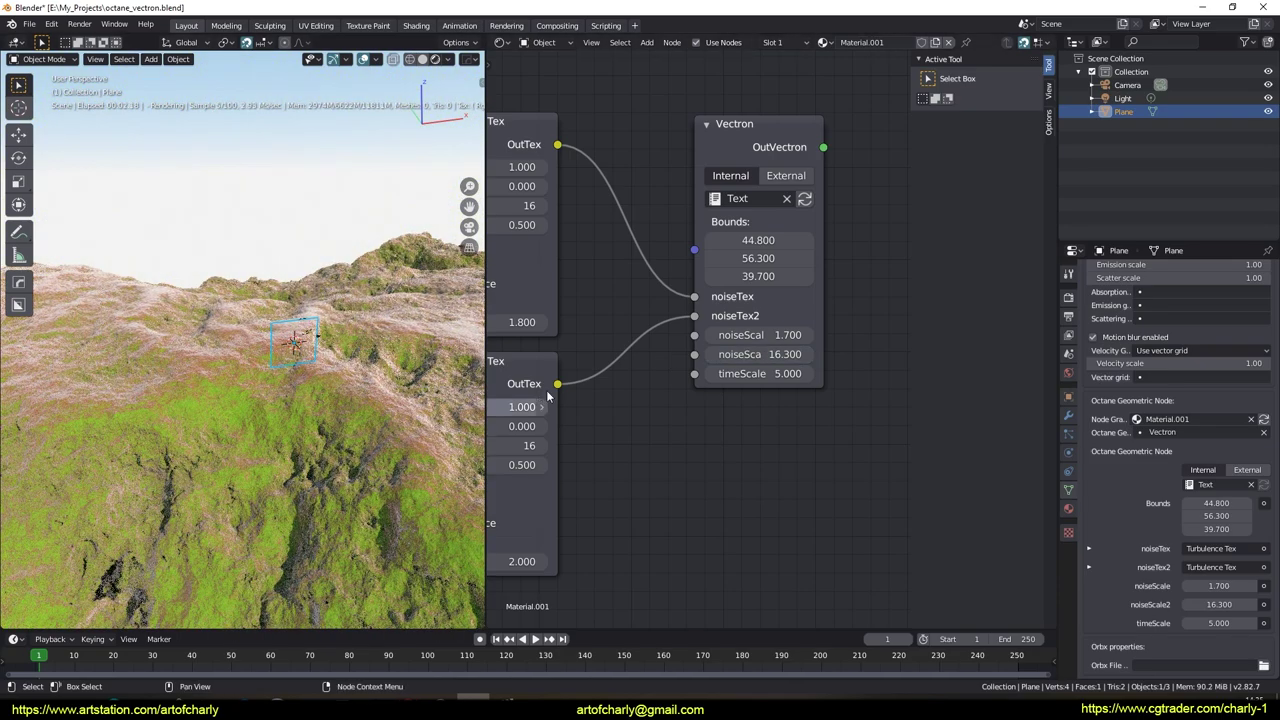
{"action": "left_click", "coordinate": [370, 458]}
{"action": "key", "text": "Escape"}
{"action": "scroll", "coordinate": [378, 399], "scroll_direction": "down", "scroll_amount": 2}
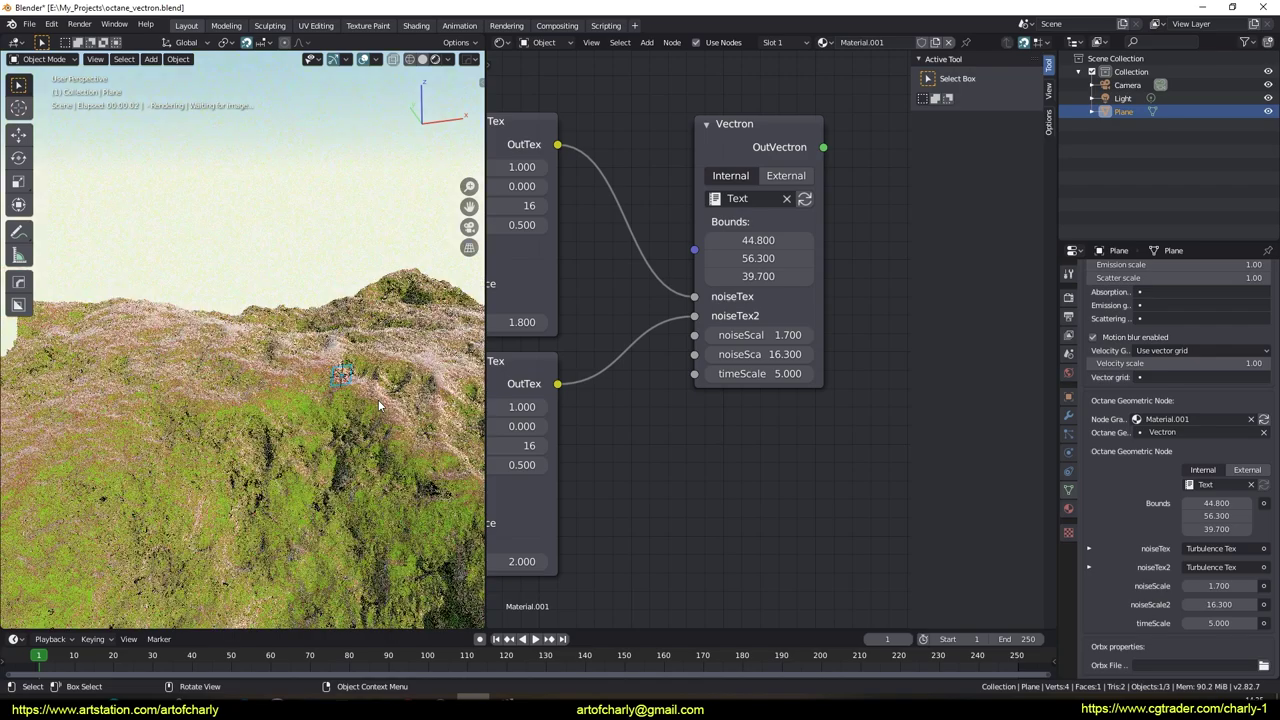
{"action": "mouse_move", "coordinate": [748, 354]}
{"action": "left_mouse_down"}
{"action": "mouse_move", "coordinate": [800, 354]}
{"action": "mouse_move", "coordinate": [728, 354]}
{"action": "mouse_move", "coordinate": [850, 373]}
{"action": "left_mouse_up"}
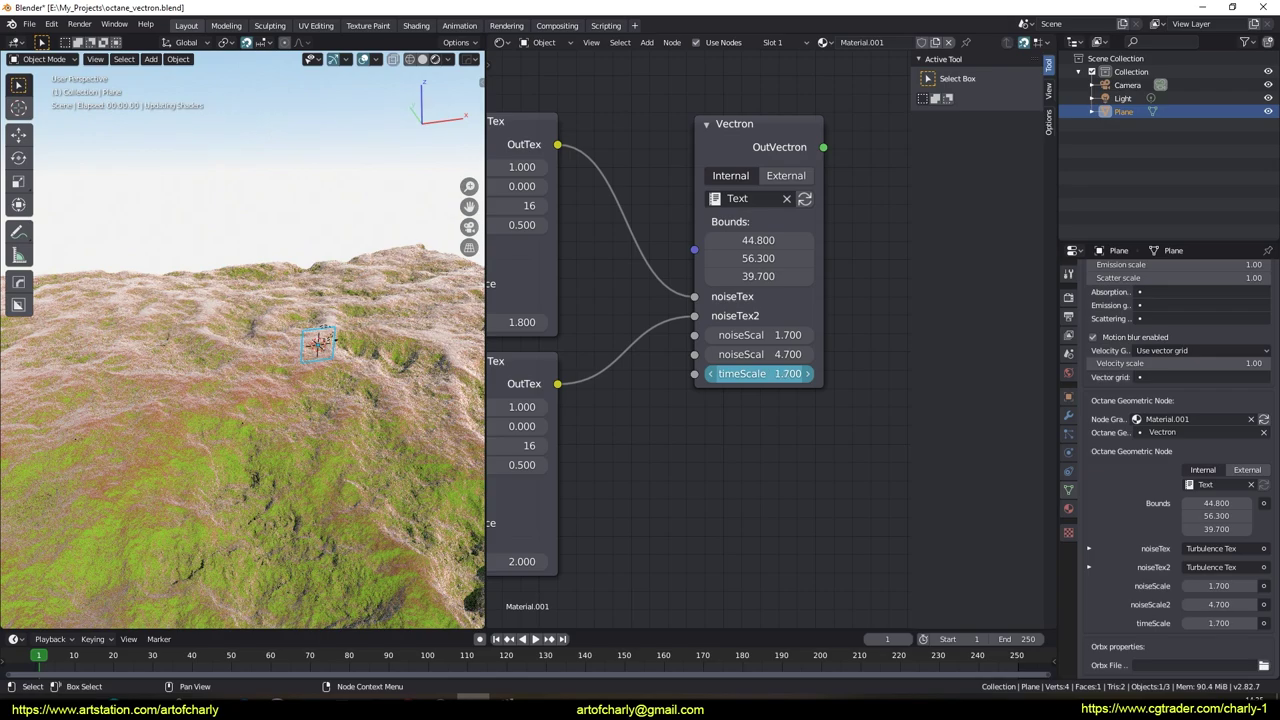
Raise the timeScale to 7.600 and start reducing the first Bounds value.
{"action": "left_click_drag", "start_coordinate": [760, 373], "coordinate": [806, 376]}
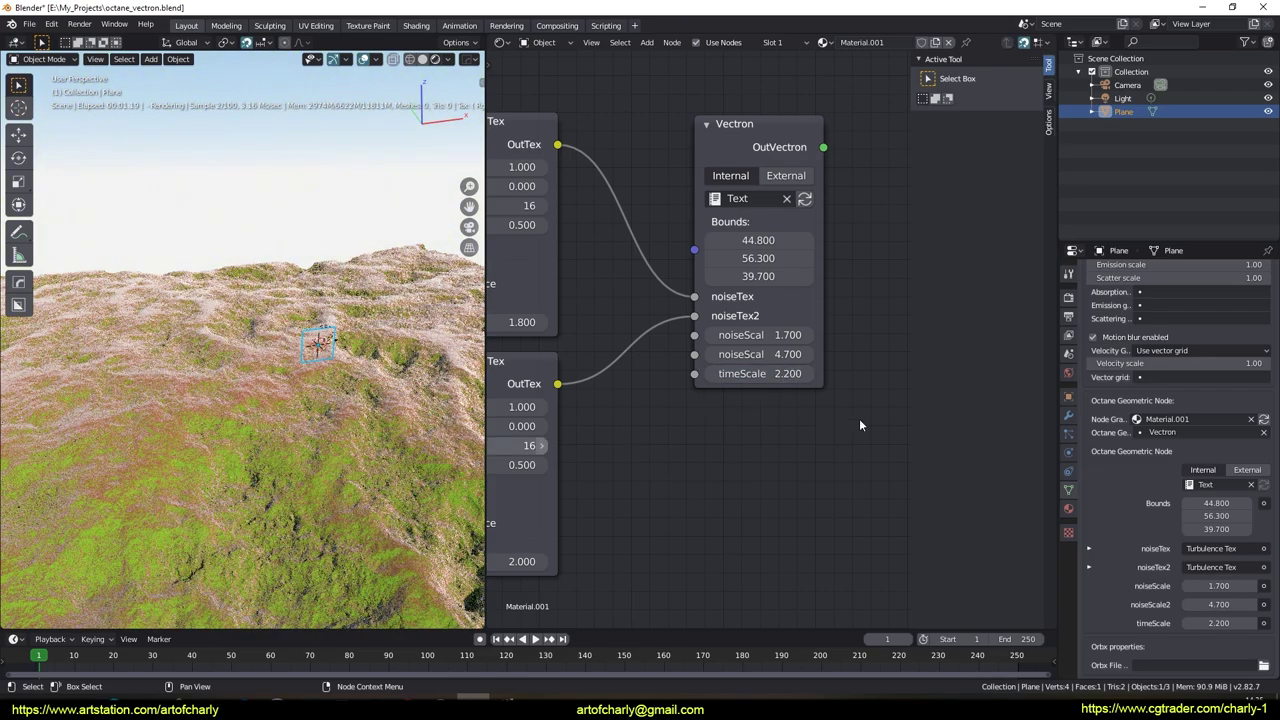
{"action": "left_click_drag", "start_coordinate": [775, 373], "coordinate": [860, 374]}
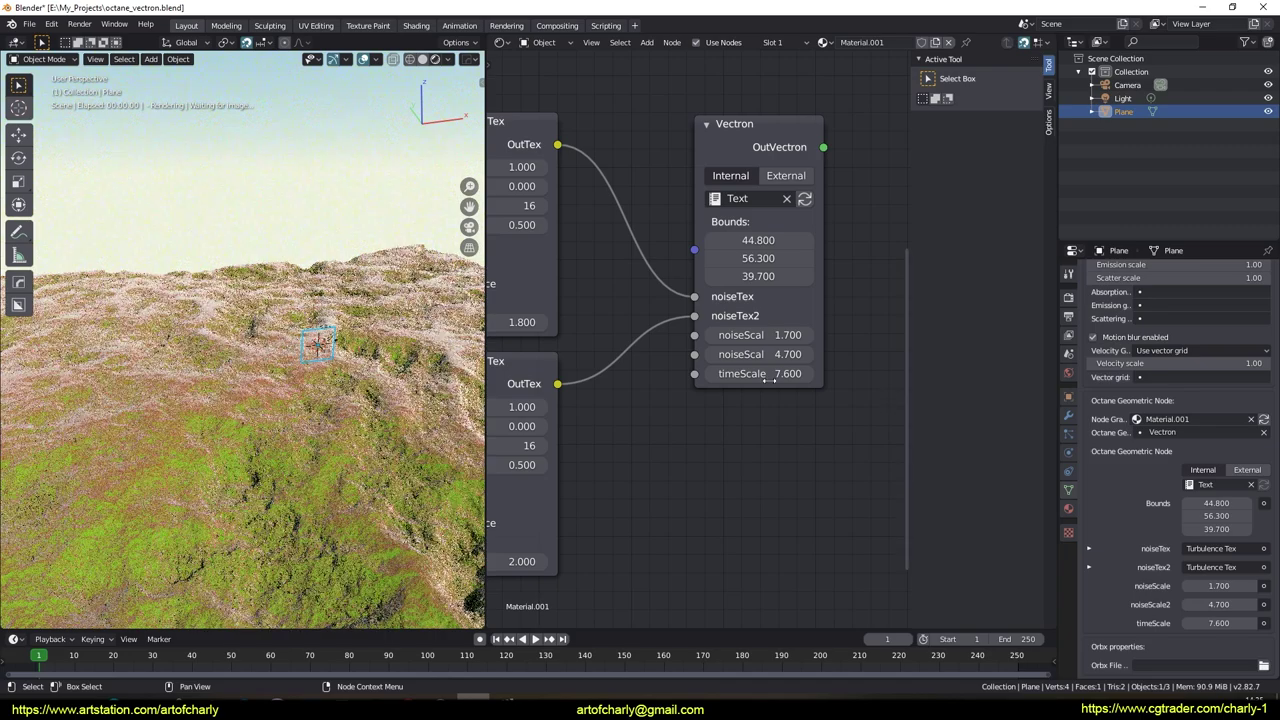
{"action": "middle_click_drag", "start_coordinate": [775, 373], "coordinate": [827, 391]}
{"action": "scroll", "coordinate": [740, 392], "scroll_direction": "down", "scroll_amount": 1}
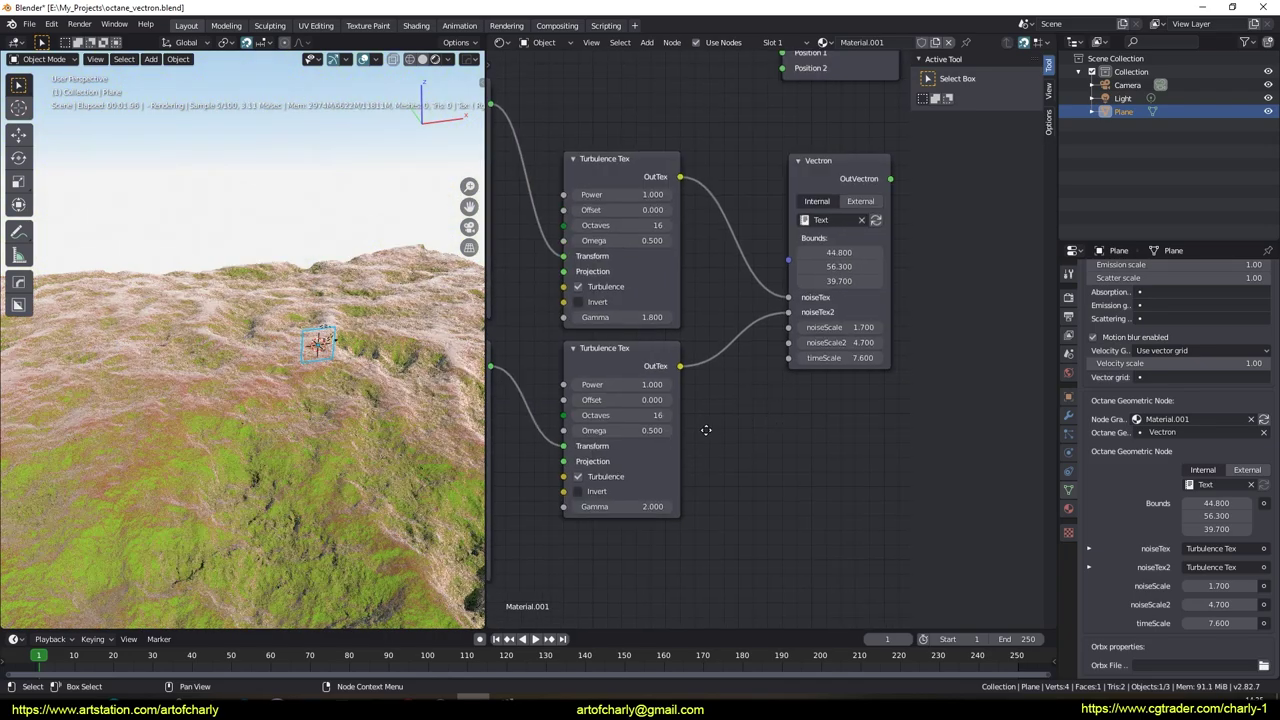
{"action": "middle_click_drag", "start_coordinate": [715, 428], "coordinate": [734, 452]}
{"action": "scroll", "coordinate": [651, 327], "scroll_direction": "up", "scroll_amount": 2}
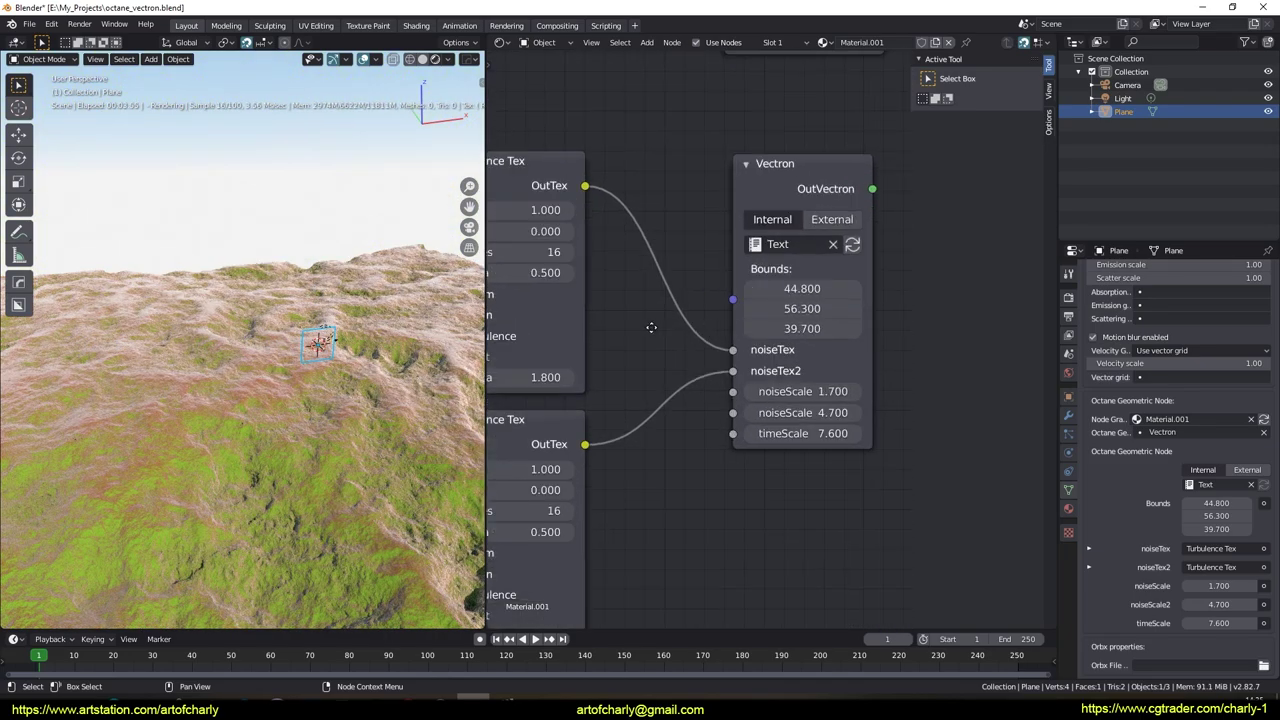
{"action": "middle_click_drag", "start_coordinate": [651, 327], "coordinate": [594, 329]}
{"action": "mouse_move", "coordinate": [745, 290]}
{"action": "left_mouse_down"}
{"action": "mouse_move", "coordinate": [715, 290]}
{"action": "mouse_move", "coordinate": [730, 290]}
{"action": "left_mouse_up"}
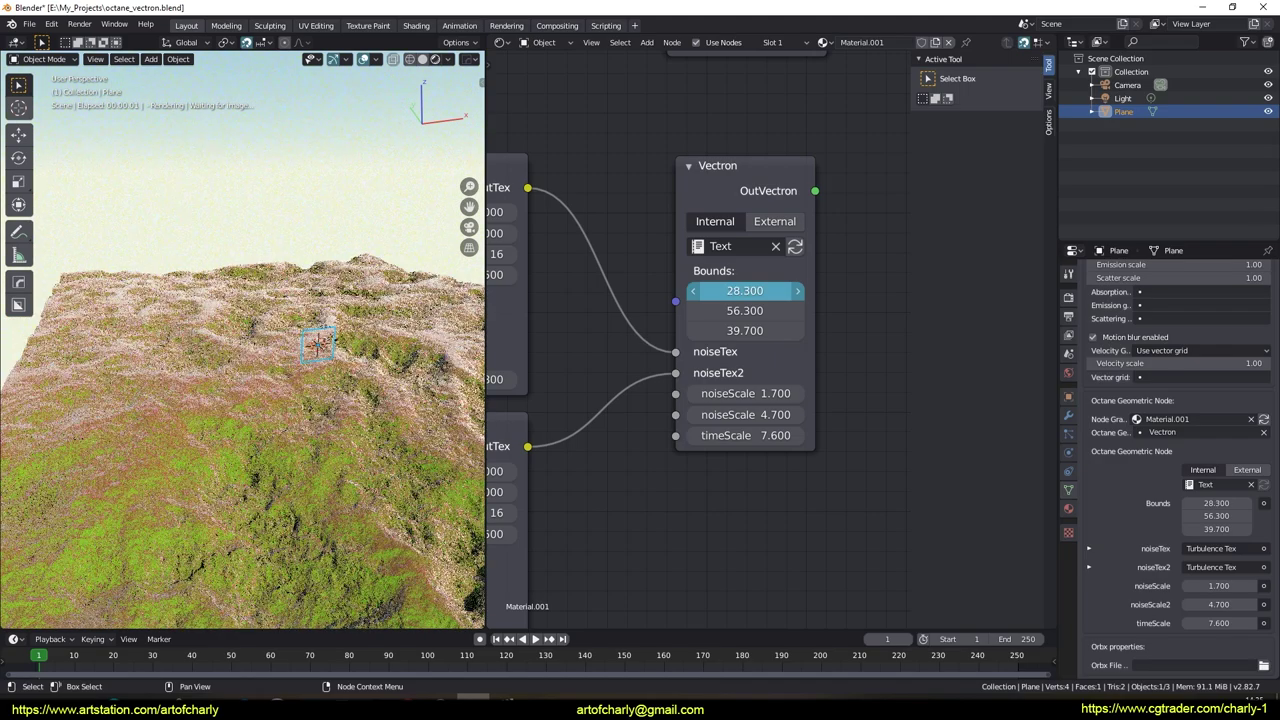
Widen the Vectron terrain by dragging Bounds X up to 98.3.
{"action": "mouse_move", "coordinate": [745, 290]}
{"action": "left_mouse_down"}
{"action": "mouse_move", "coordinate": [744, 302]}
{"action": "mouse_move", "coordinate": [735, 290]}
{"action": "left_mouse_up"}
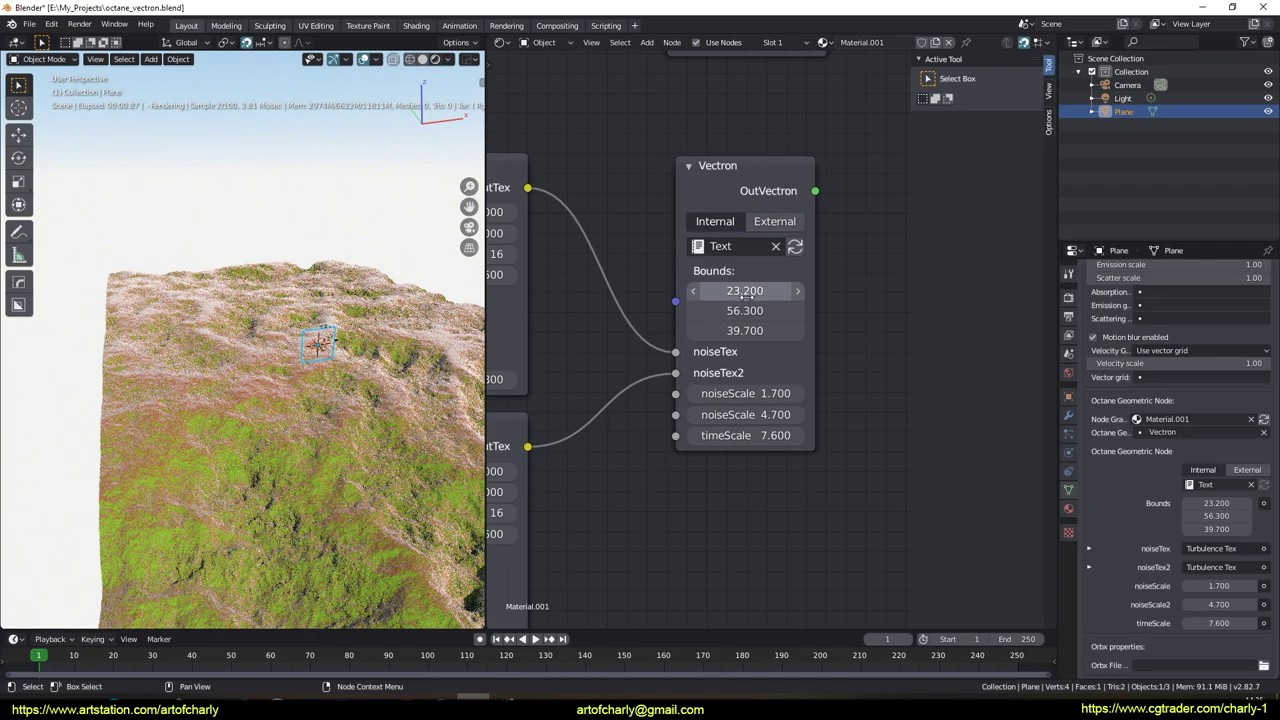
{"action": "middle_click_drag", "start_coordinate": [404, 412], "coordinate": [415, 433]}
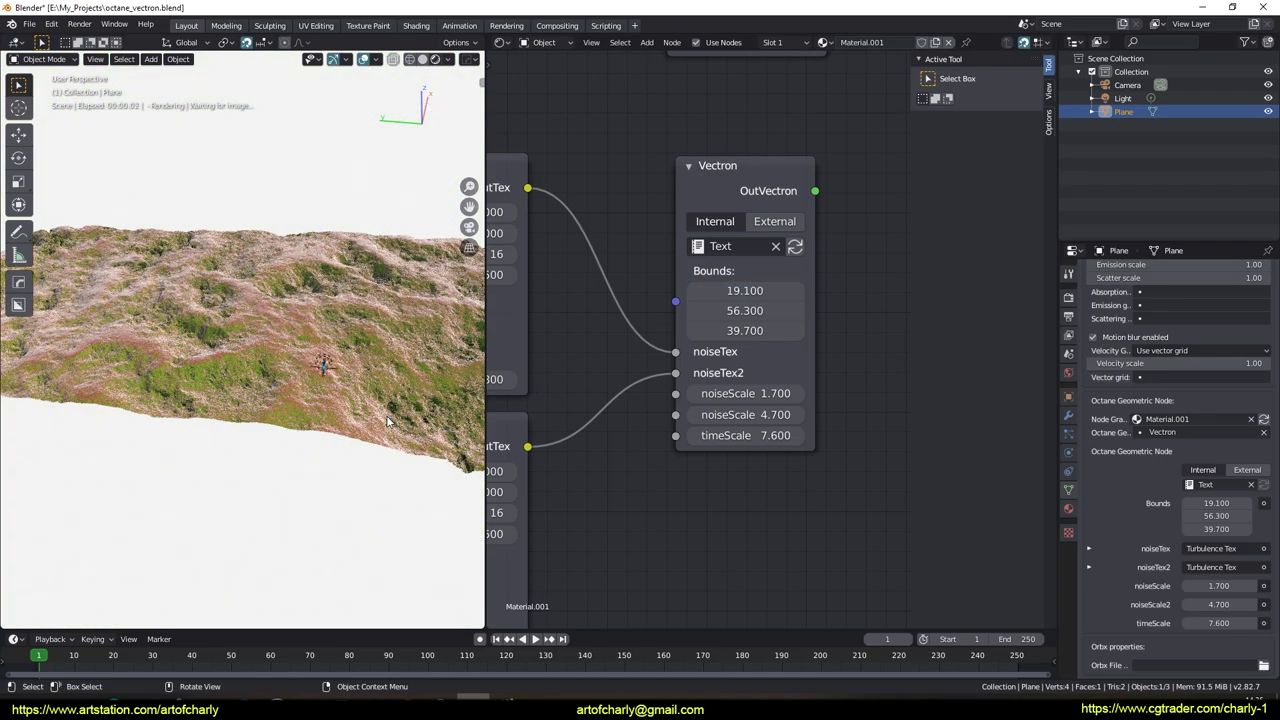
{"action": "scroll", "coordinate": [416, 438], "scroll_direction": "down", "scroll_amount": 5}
{"action": "left_click_drag", "start_coordinate": [705, 291], "coordinate": [770, 295]}
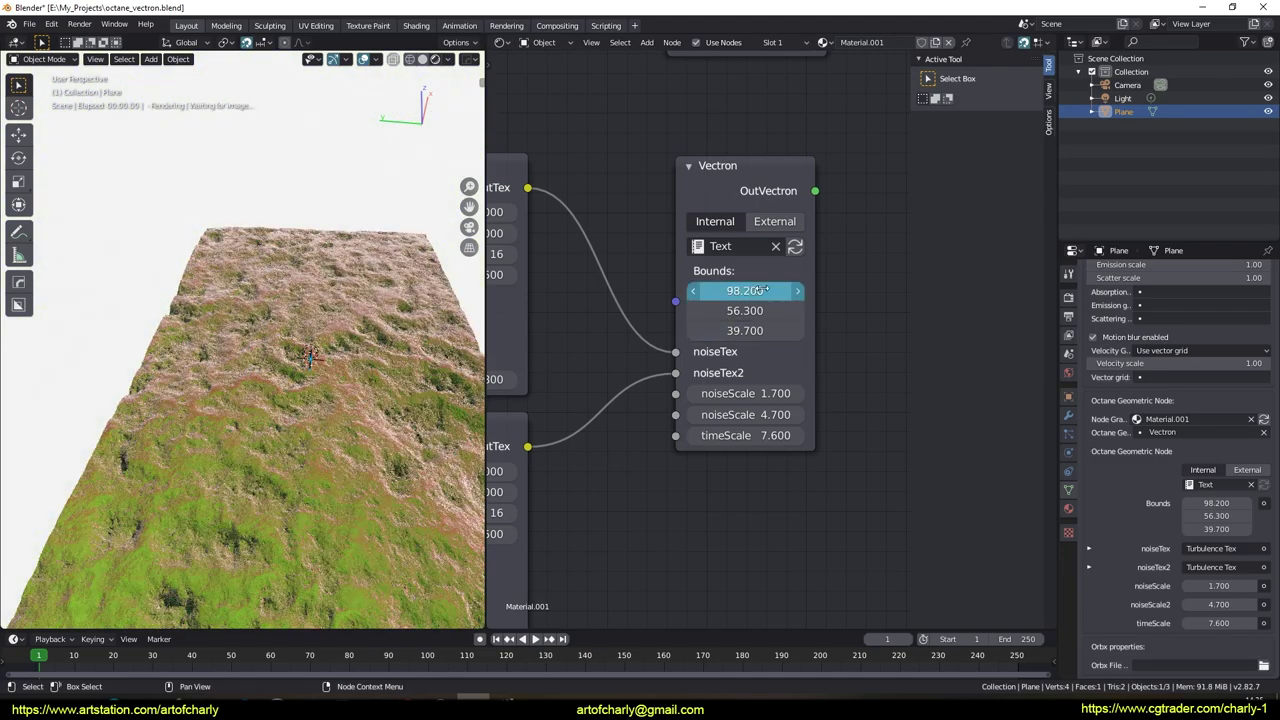
Set Vectron Bounds Y to 88.8 and Bounds Z to 86.
{"action": "left_click", "coordinate": [780, 310]}
{"action": "type", "text": "88.8"}
{"action": "key", "text": "Return"}
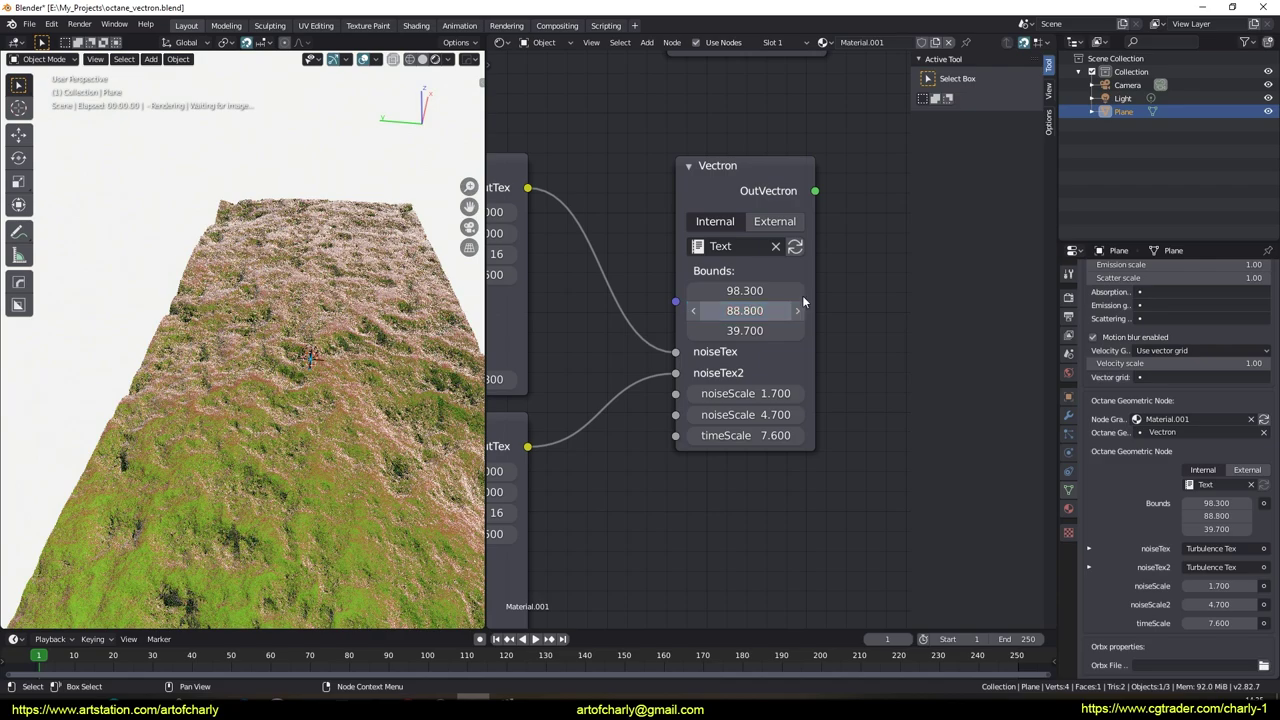
{"action": "left_click", "coordinate": [746, 331]}
{"action": "type", "text": "86"}
{"action": "key", "text": "Return"}
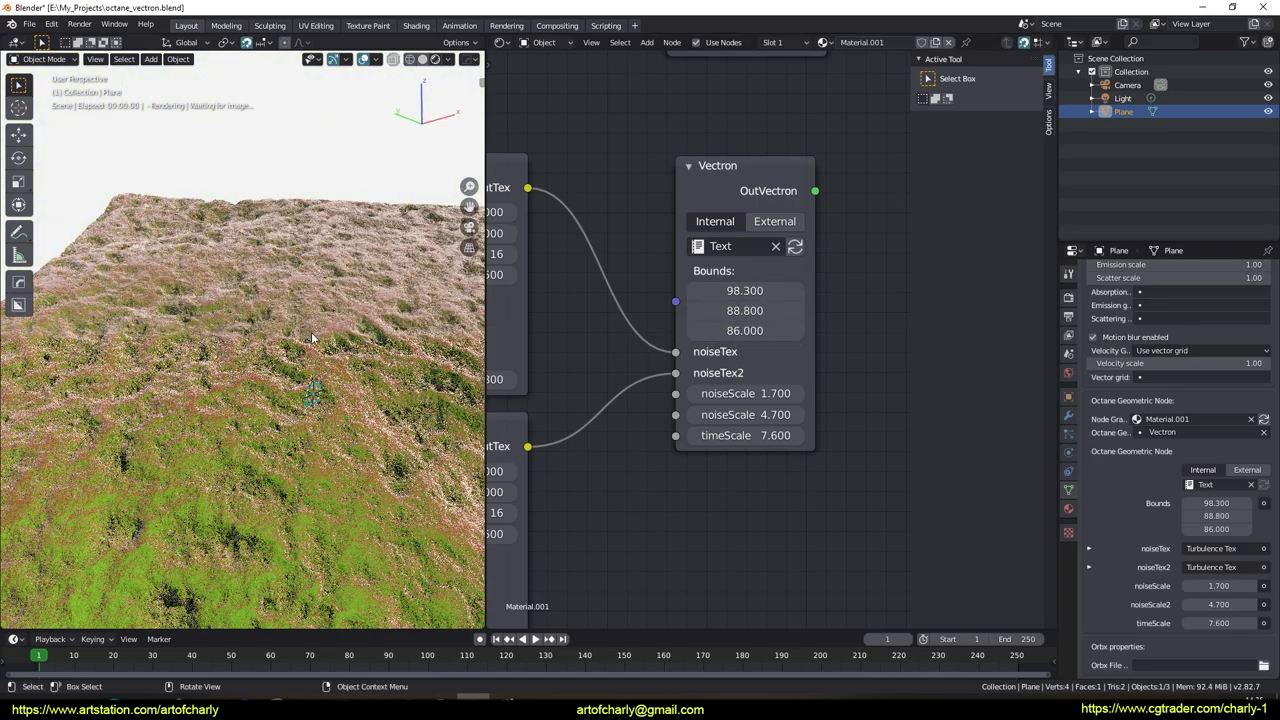
{"action": "middle_click_drag", "start_coordinate": [315, 340], "coordinate": [277, 396]}
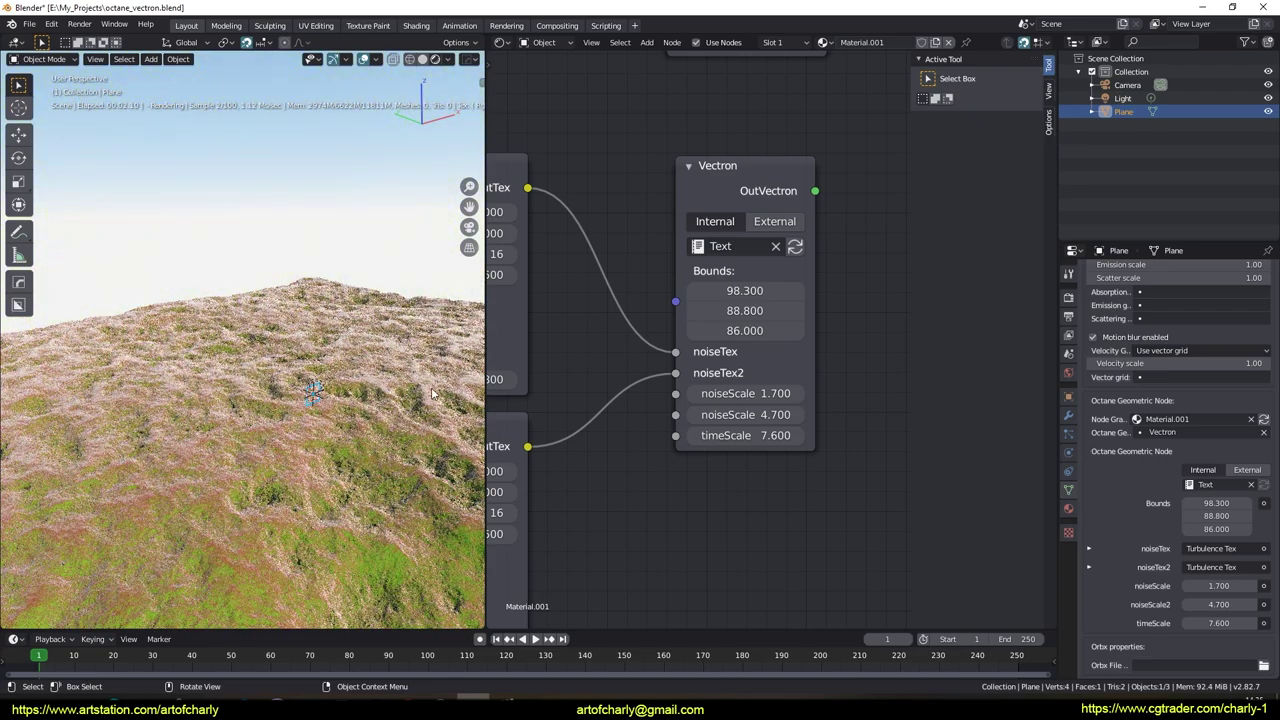
{"action": "middle_click_drag", "start_coordinate": [495, 377], "coordinate": [728, 314]}
{"action": "scroll", "coordinate": [728, 314], "scroll_direction": "down", "scroll_amount": 2}
{"action": "scroll", "coordinate": [690, 240], "scroll_direction": "down", "scroll_amount": 1}
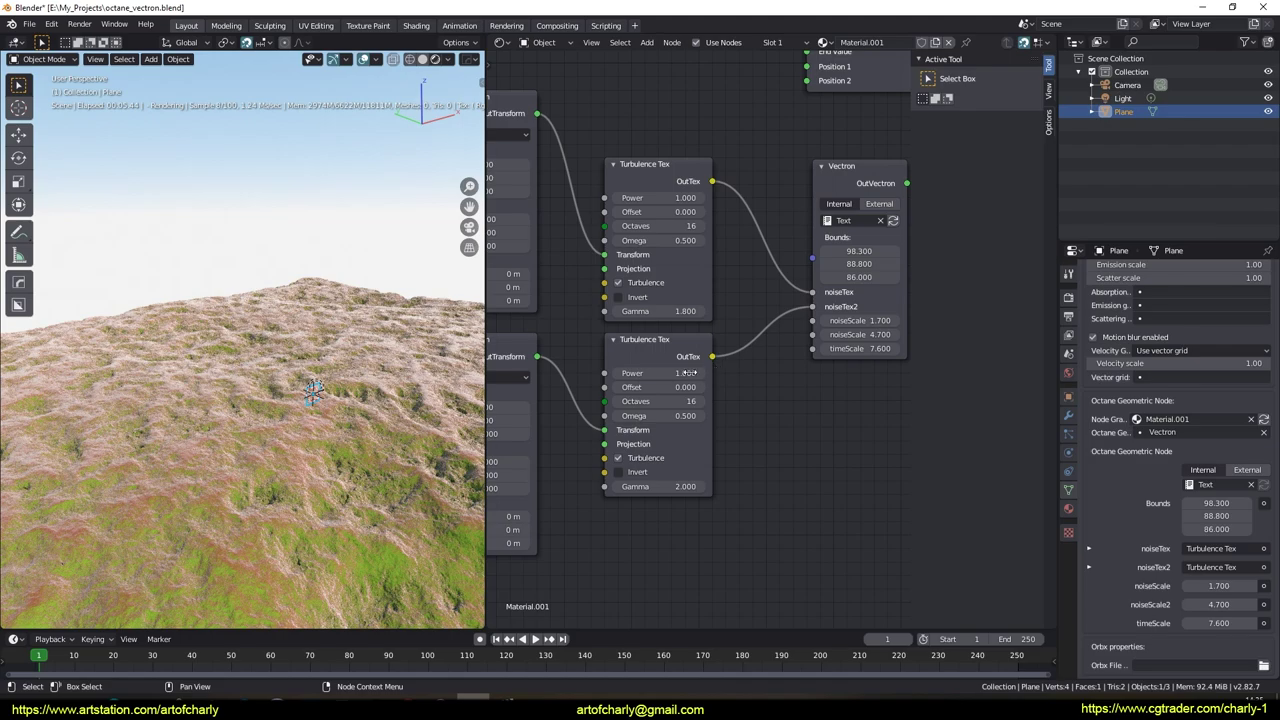
Try upper Turbulence Tex gamma values of 3.3 and 1.2, then settle at 2.4.
{"action": "scroll", "coordinate": [715, 330], "scroll_direction": "up", "scroll_amount": 1}
{"action": "scroll", "coordinate": [690, 265], "scroll_direction": "up", "scroll_amount": 1}
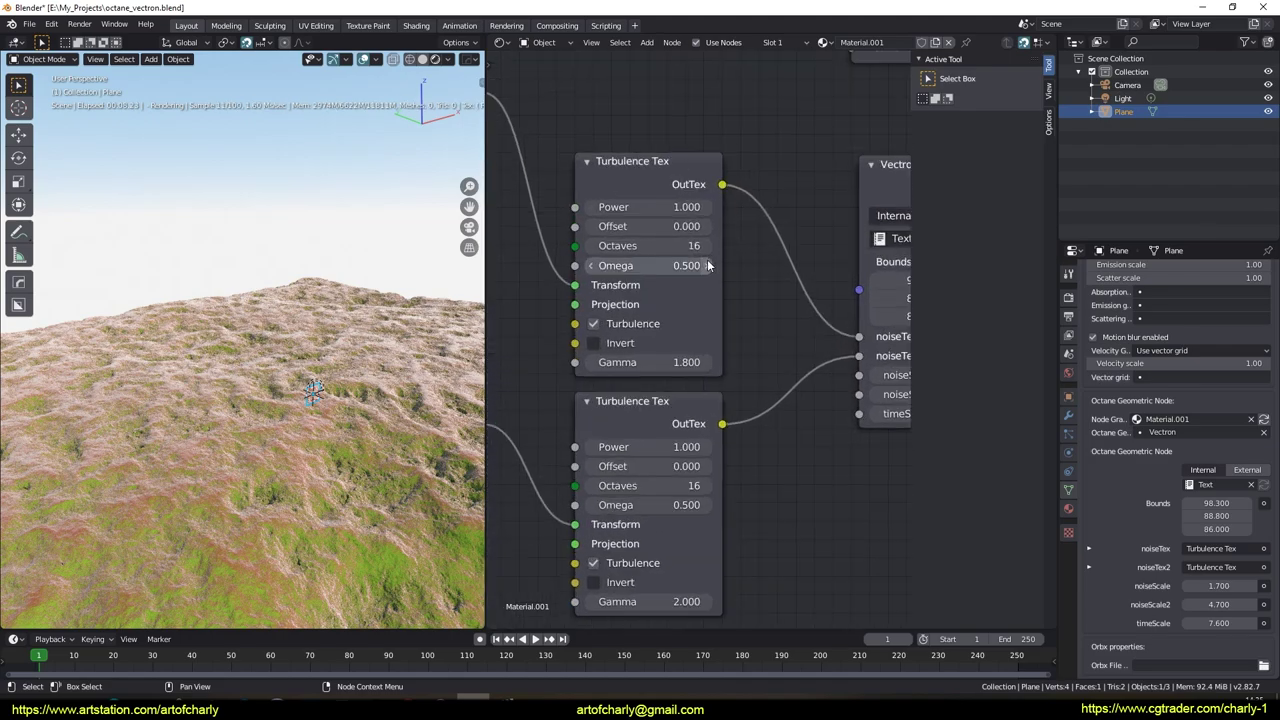
{"action": "mouse_move", "coordinate": [703, 370]}
{"action": "left_mouse_down"}
{"action": "mouse_move", "coordinate": [620, 365]}
{"action": "mouse_move", "coordinate": [690, 362]}
{"action": "mouse_move", "coordinate": [650, 362]}
{"action": "left_mouse_up"}
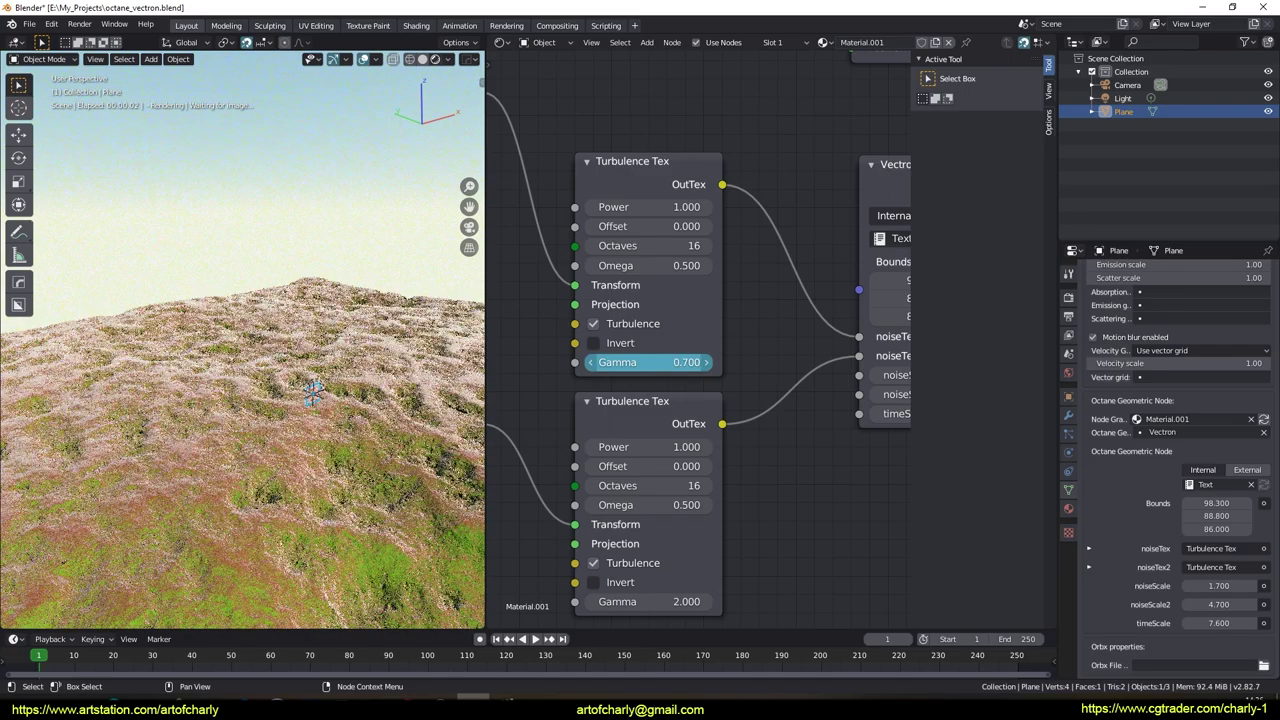
{"action": "left_click_drag", "start_coordinate": [650, 362], "coordinate": [700, 362]}
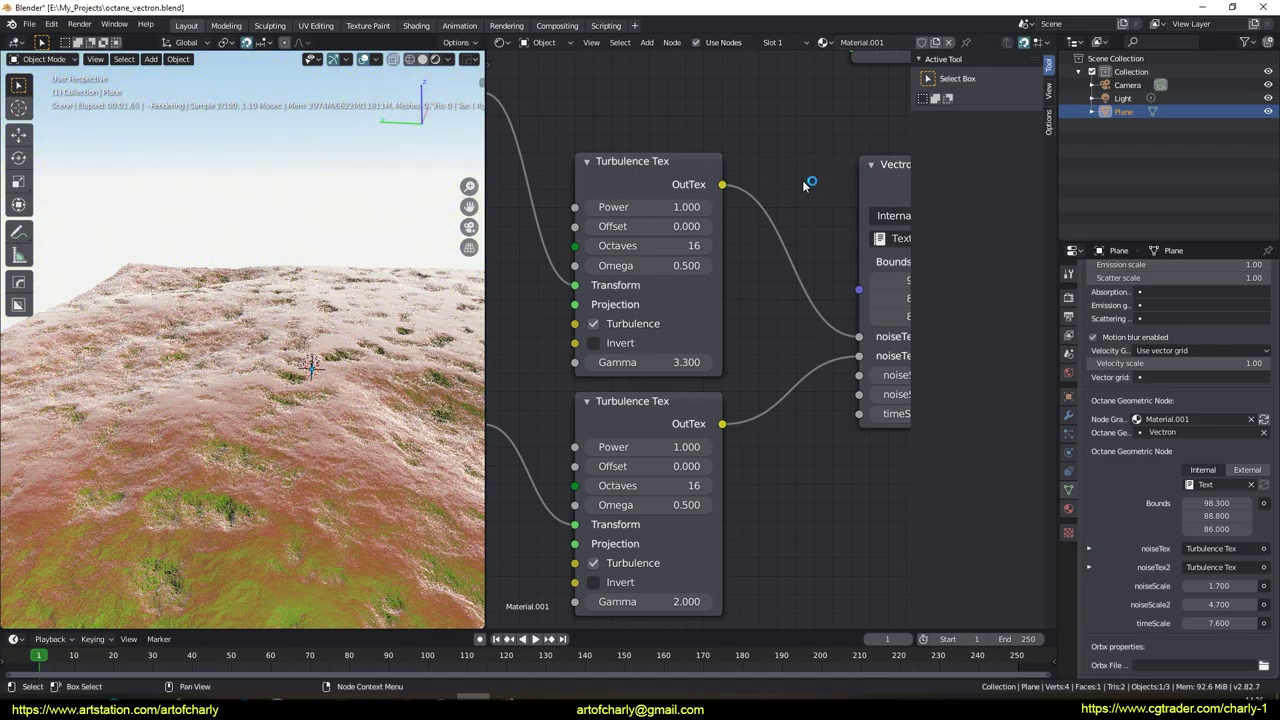
{"action": "middle_click_drag", "start_coordinate": [345, 424], "coordinate": [264, 410]}
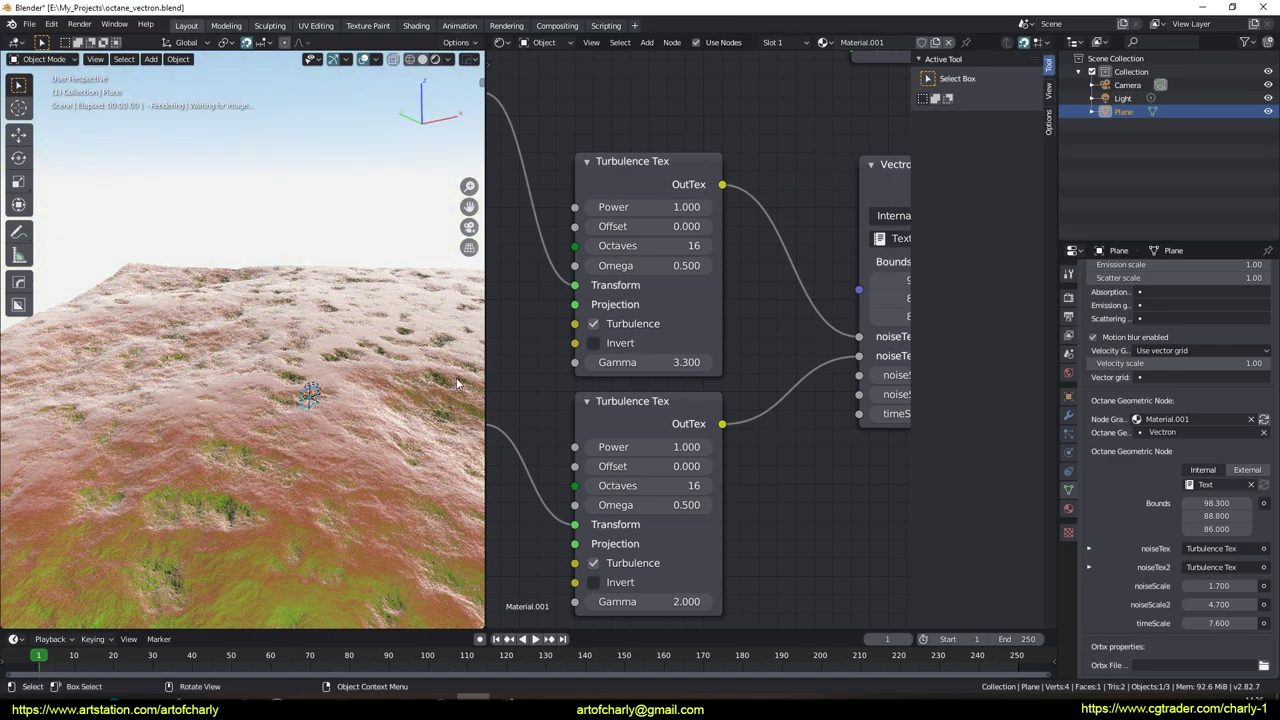
{"action": "left_click_drag", "start_coordinate": [660, 362], "coordinate": [600, 362]}
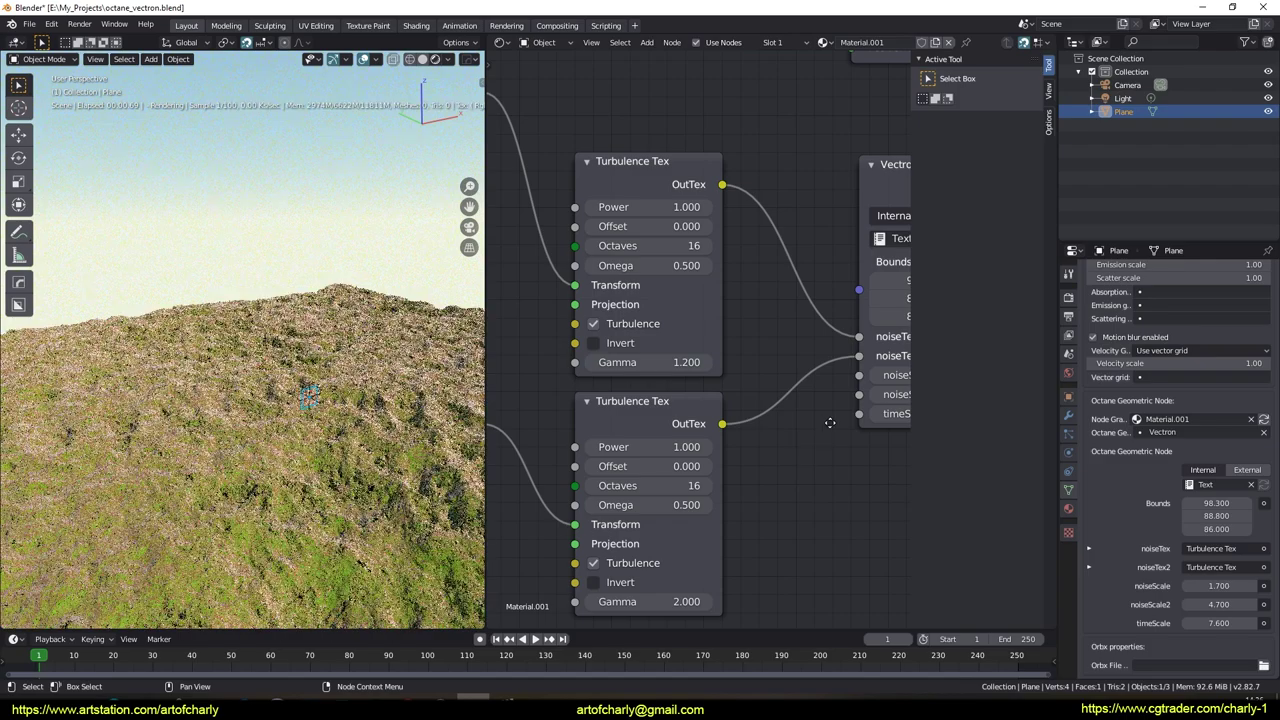
{"action": "middle_click_drag", "start_coordinate": [830, 423], "coordinate": [860, 375]}
{"action": "left_click_drag", "start_coordinate": [680, 312], "coordinate": [720, 312]}
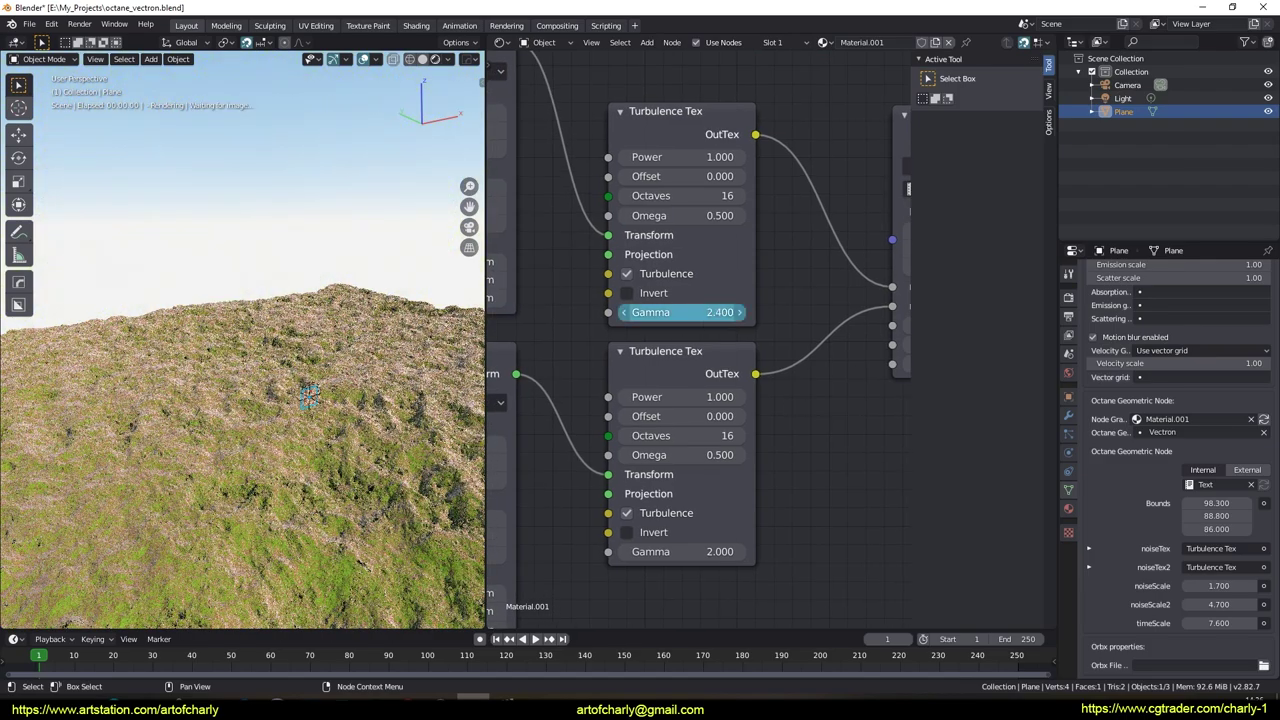
{"action": "mouse_move", "coordinate": [538, 408]}
{"action": "middle_mouse_down"}
{"action": "mouse_move", "coordinate": [676, 357]}
{"action": "mouse_move", "coordinate": [710, 326]}
{"action": "mouse_move", "coordinate": [666, 353]}
{"action": "middle_mouse_up"}
Set the lower 3D Transform's scale to 100 on X, Y and Z.
{"action": "left_click_drag", "start_coordinate": [640, 362], "coordinate": [540, 376]}
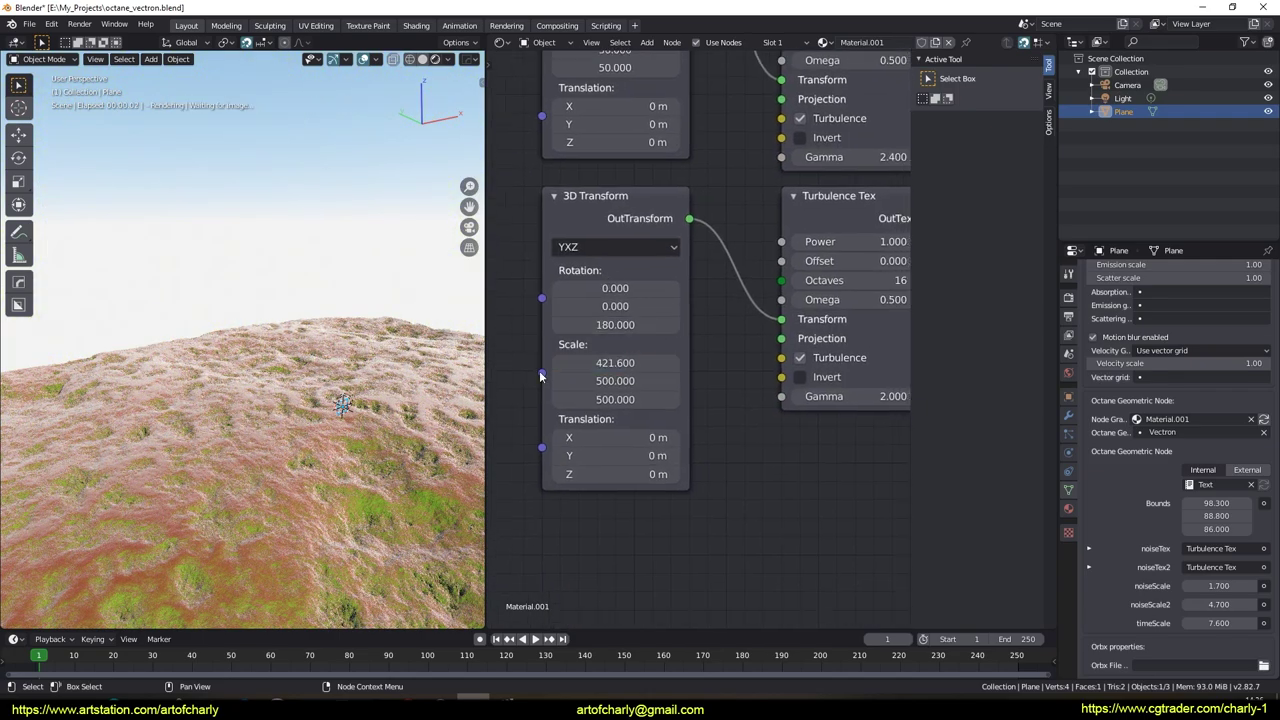
{"action": "left_click", "coordinate": [625, 362]}
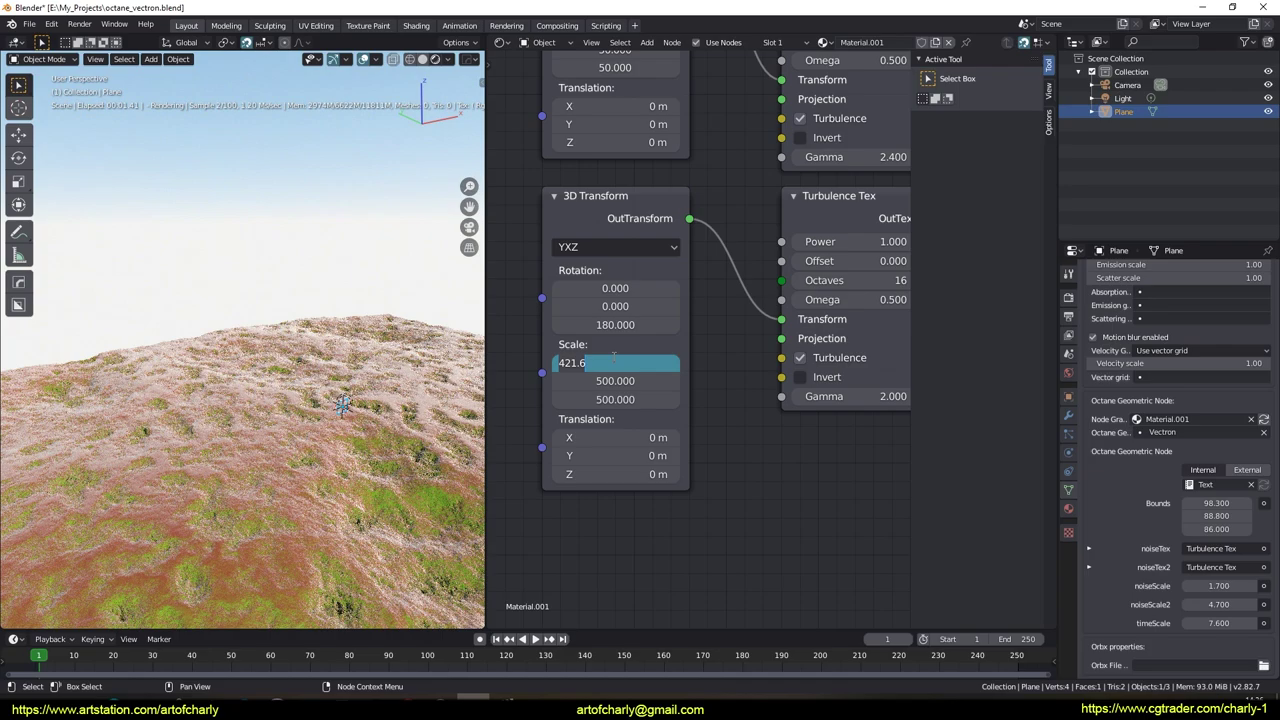
{"action": "type", "text": "100"}
{"action": "key", "text": "Return"}
{"action": "left_click", "coordinate": [628, 381]}
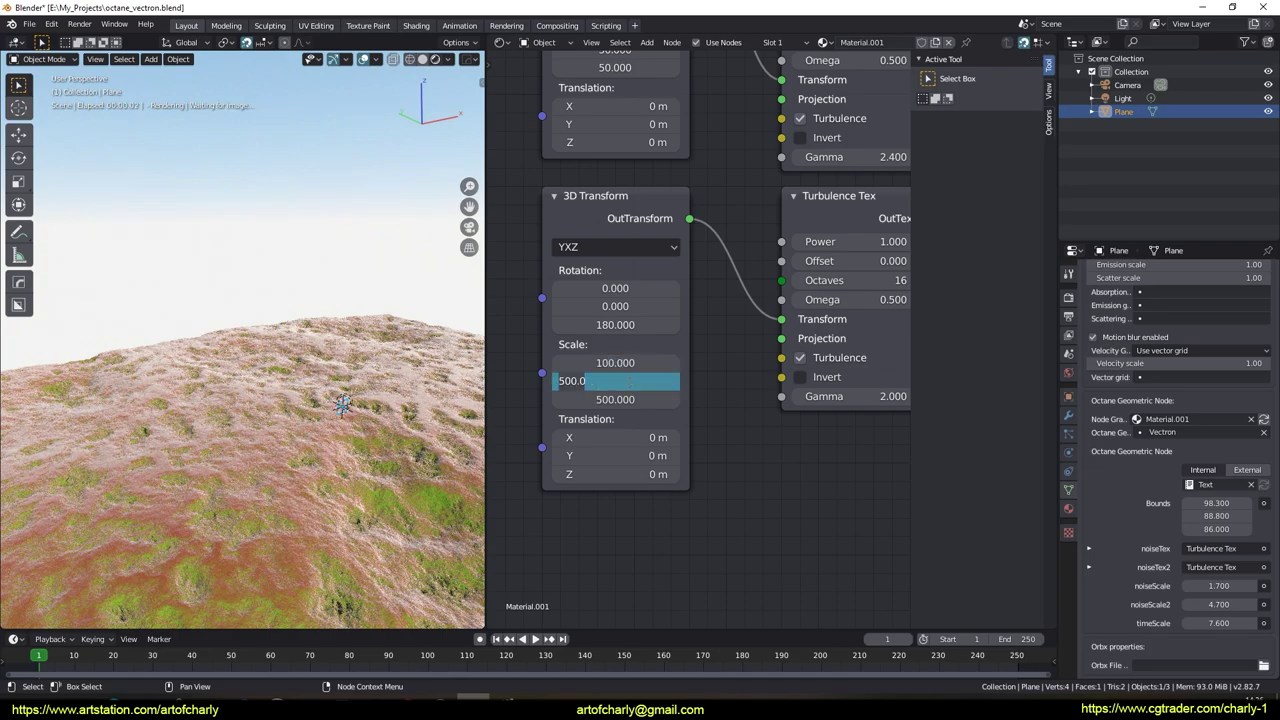
{"action": "type", "text": "100"}
{"action": "key", "text": "Return"}
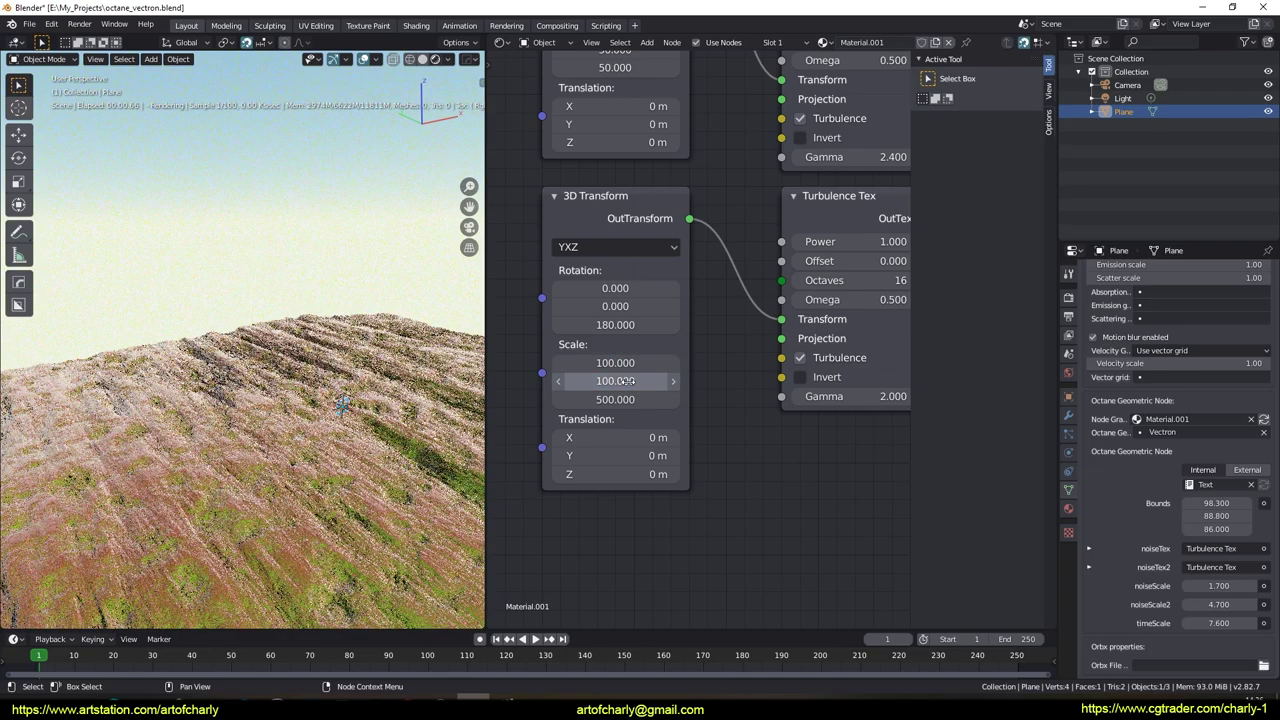
{"action": "left_click", "coordinate": [614, 399]}
{"action": "type", "text": "0"}
{"action": "key", "text": "Return"}
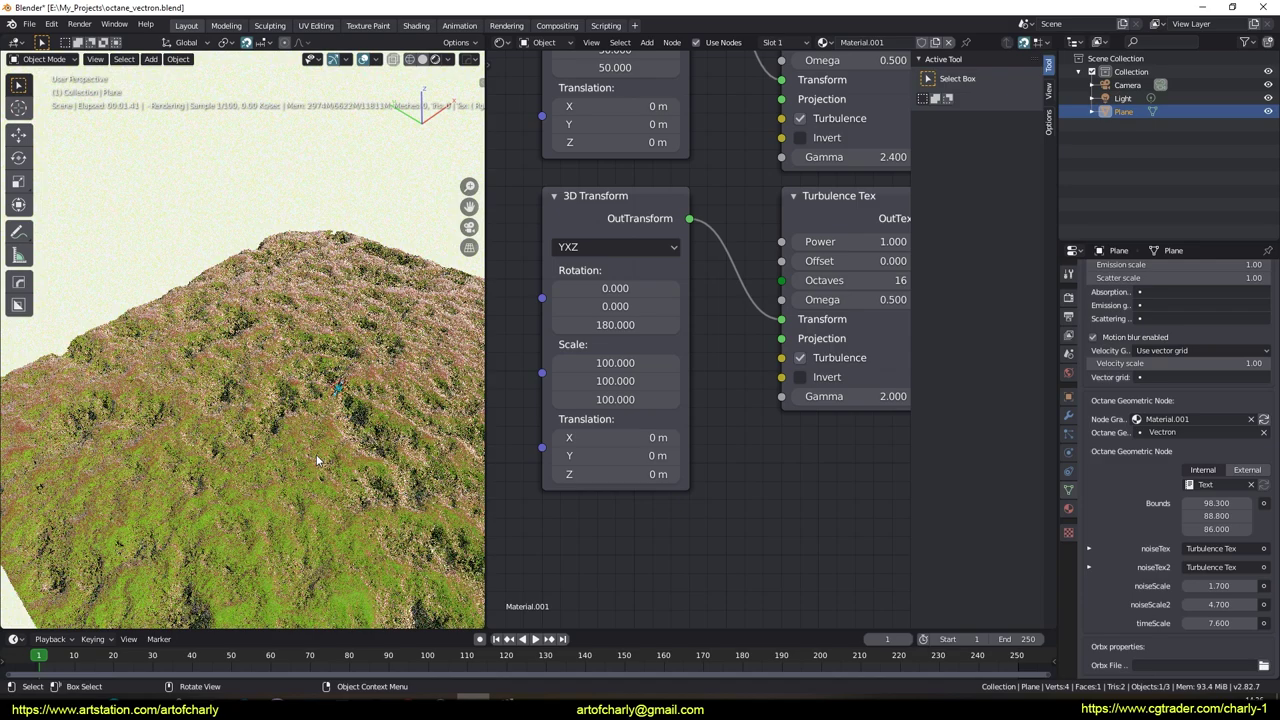
{"action": "scroll", "coordinate": [290, 535], "scroll_direction": "up", "scroll_amount": 5}
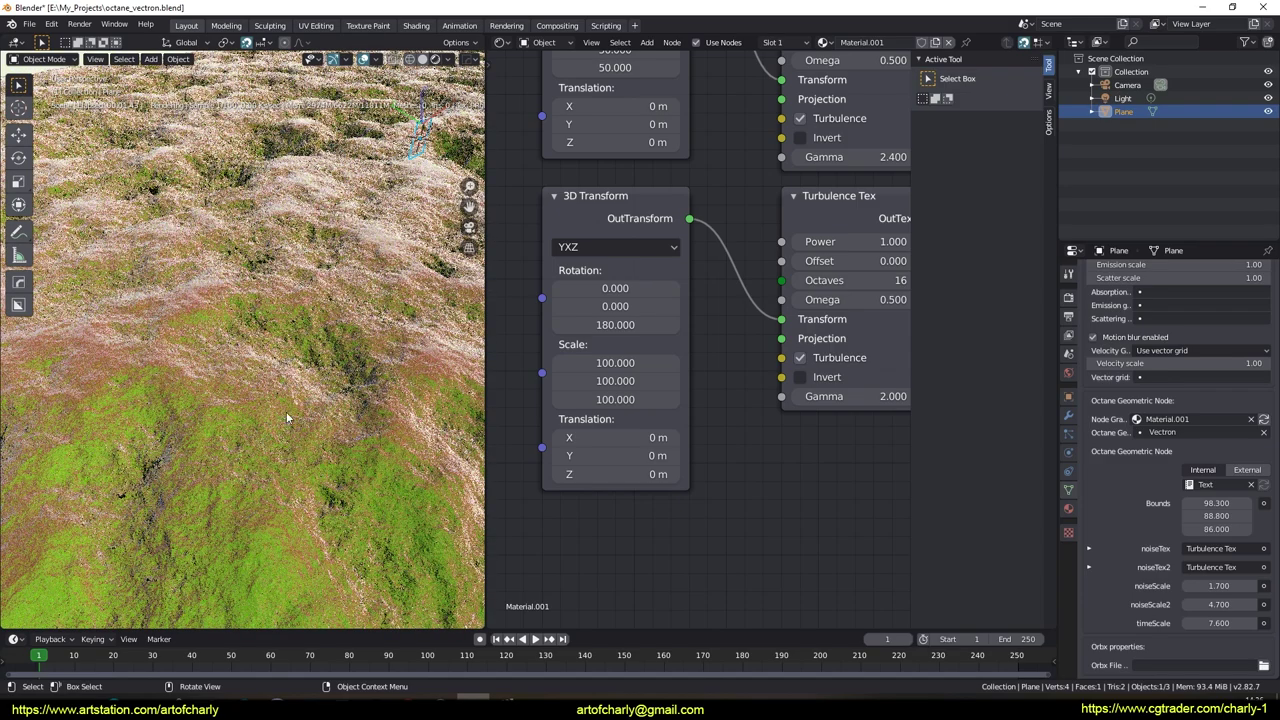
{"action": "mouse_move", "coordinate": [860, 320]}
{"action": "middle_mouse_down"}
{"action": "mouse_move", "coordinate": [755, 445]}
{"action": "mouse_move", "coordinate": [708, 479]}
{"action": "middle_mouse_up"}
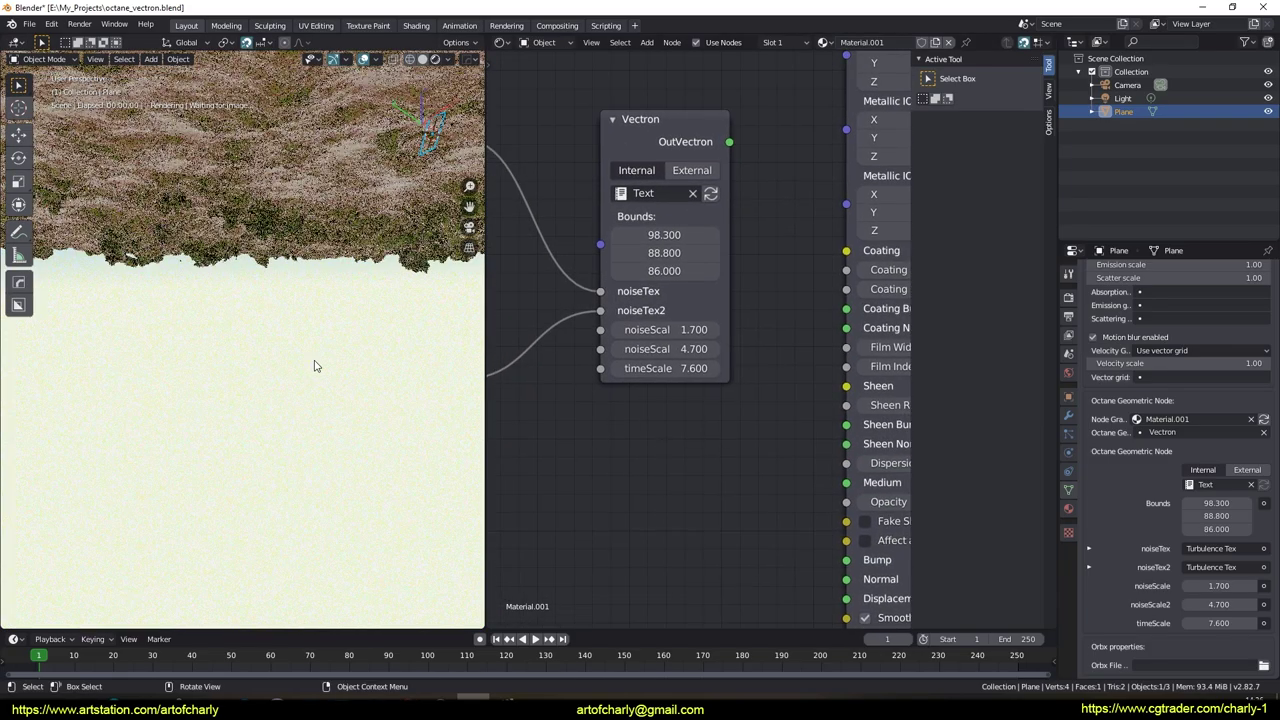
Set Vectron noiseScale2 to 45.1, then drag it down through 11.6 to 6.7.
{"action": "left_click", "coordinate": [686, 348]}
{"action": "type", "text": "45.1"}
{"action": "key", "text": "Return"}
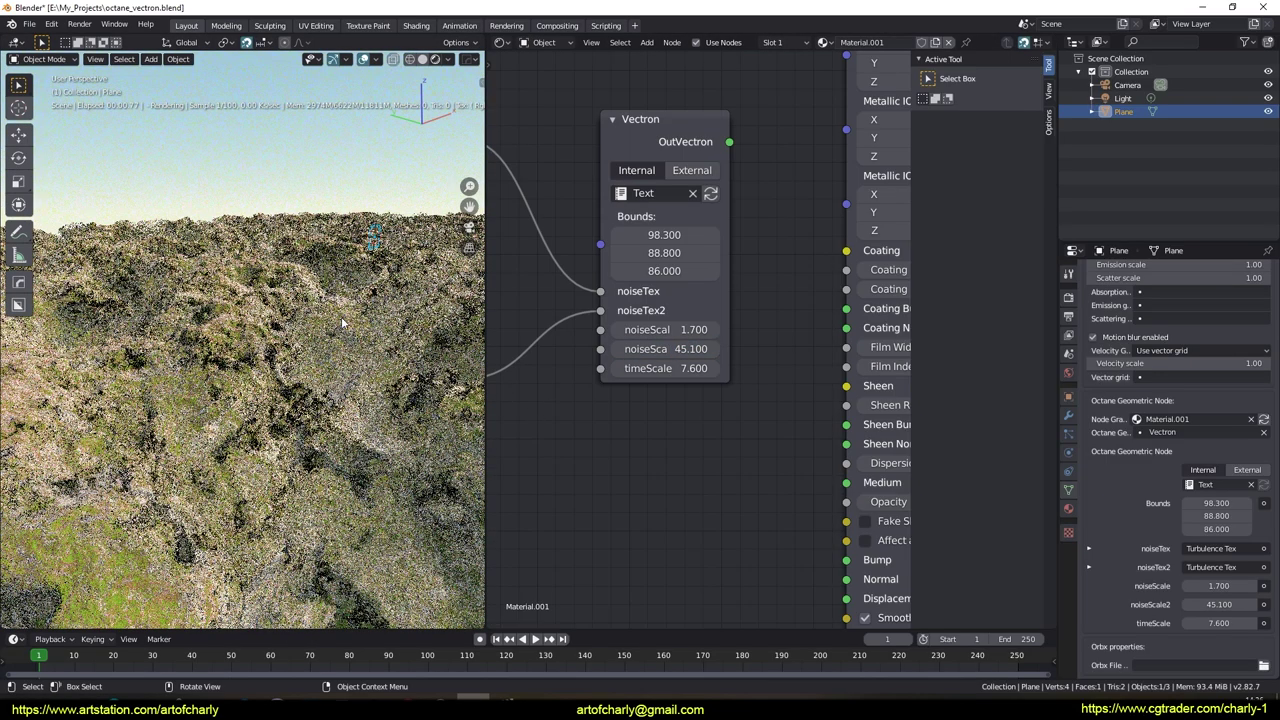
{"action": "left_click_drag", "start_coordinate": [690, 348], "coordinate": [565, 348]}
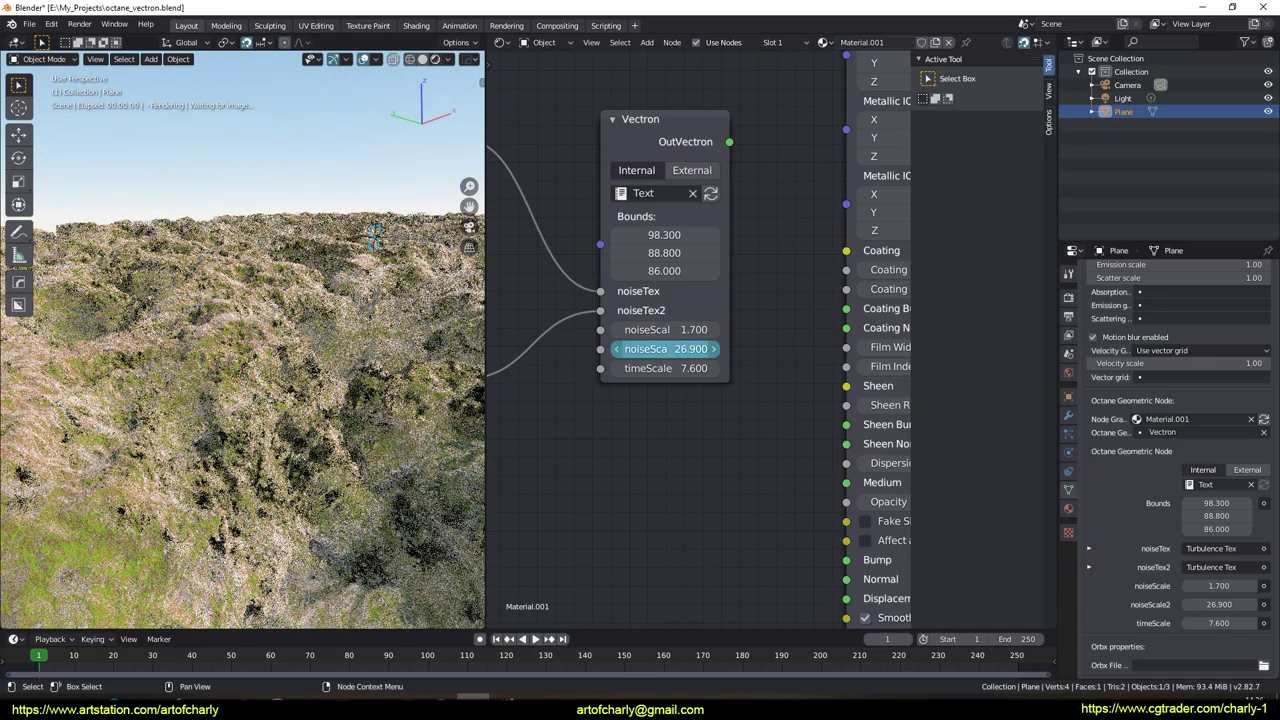
{"action": "left_click_drag", "start_coordinate": [665, 348], "coordinate": [660, 348]}
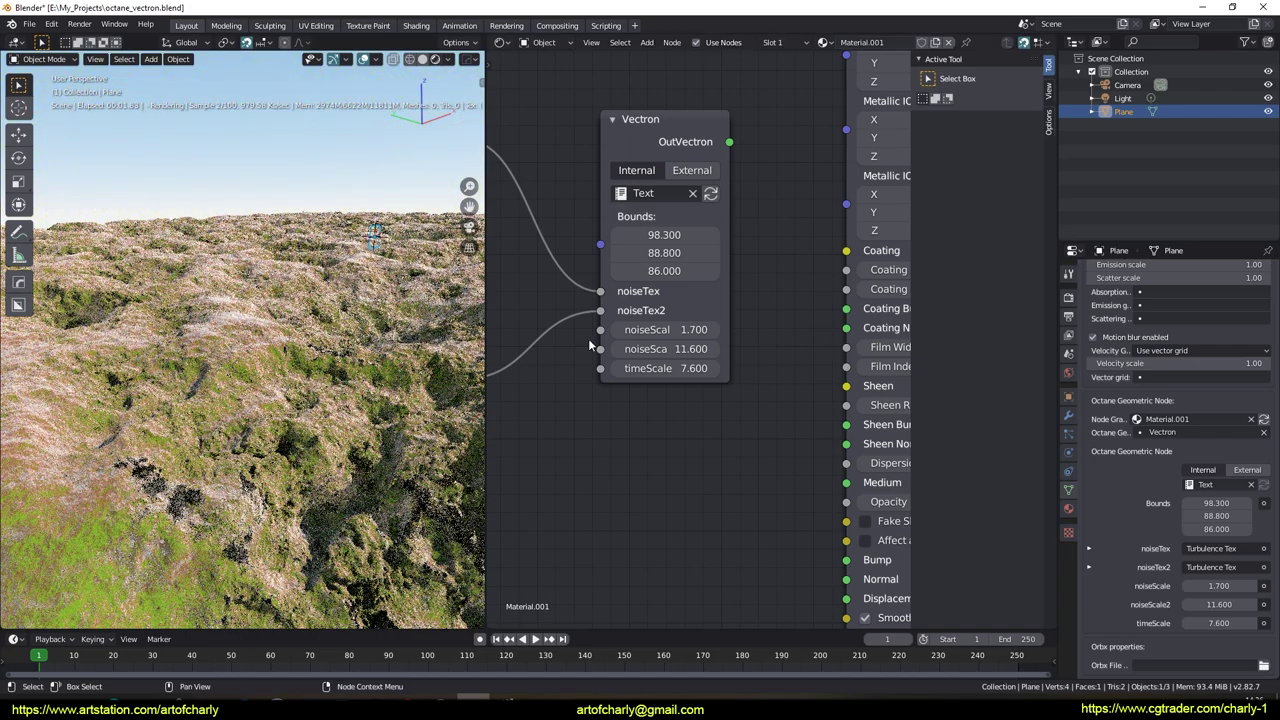
{"action": "left_click_drag", "start_coordinate": [662, 348], "coordinate": [571, 378]}
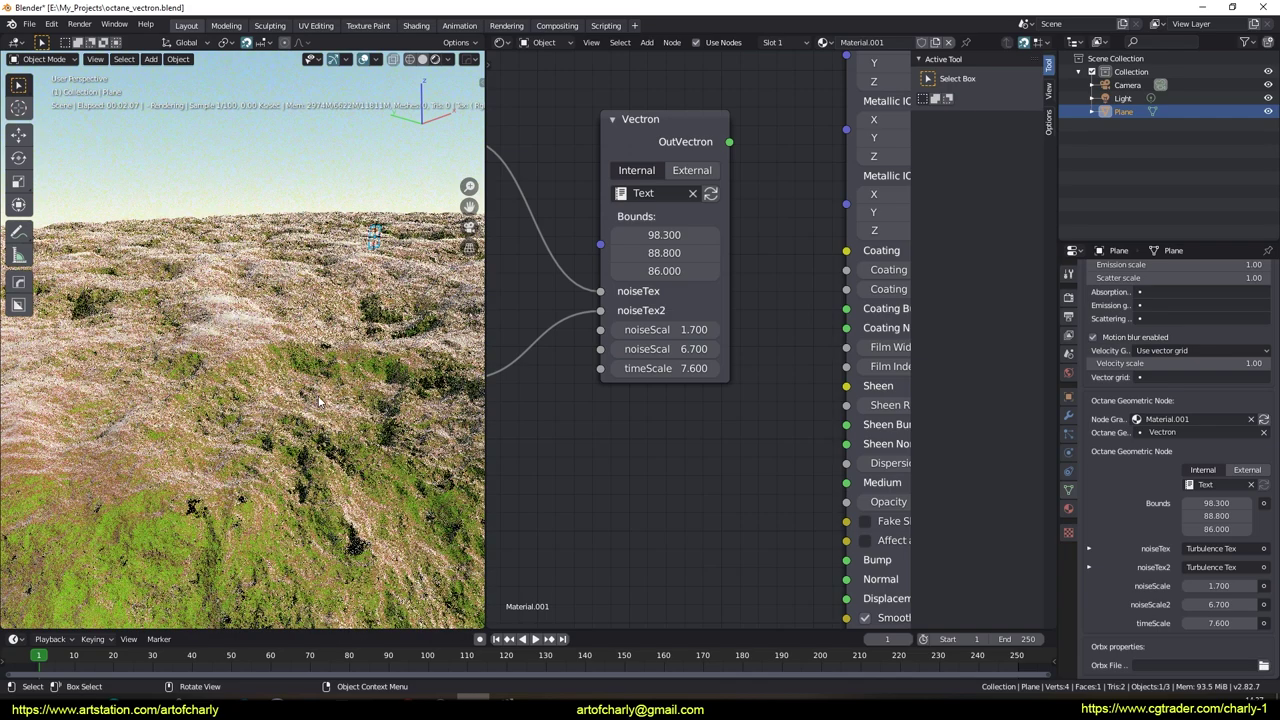
Set Vectron noiseScale to 0.2.
{"action": "left_click", "coordinate": [665, 329]}
{"action": "type", "text": "0.2"}
{"action": "key", "text": "Return"}
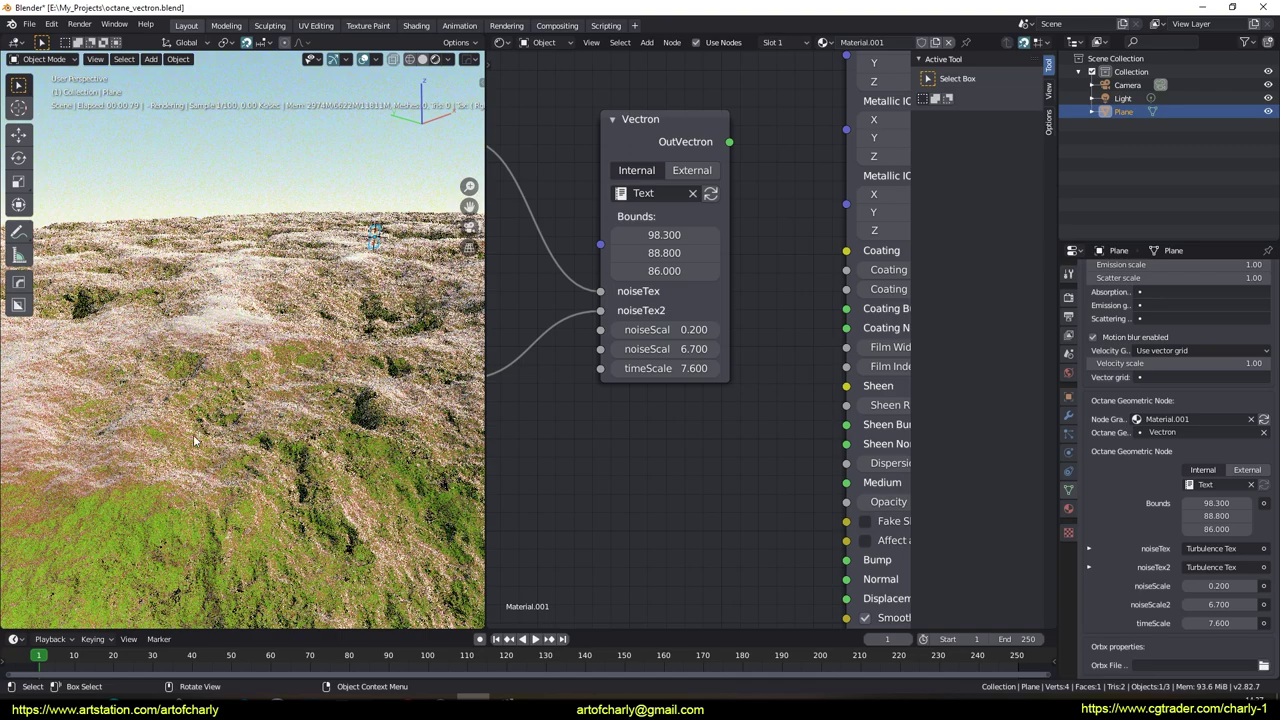
{"action": "scroll", "coordinate": [642, 477], "scroll_direction": "up", "scroll_amount": 4, "text": "shift"}
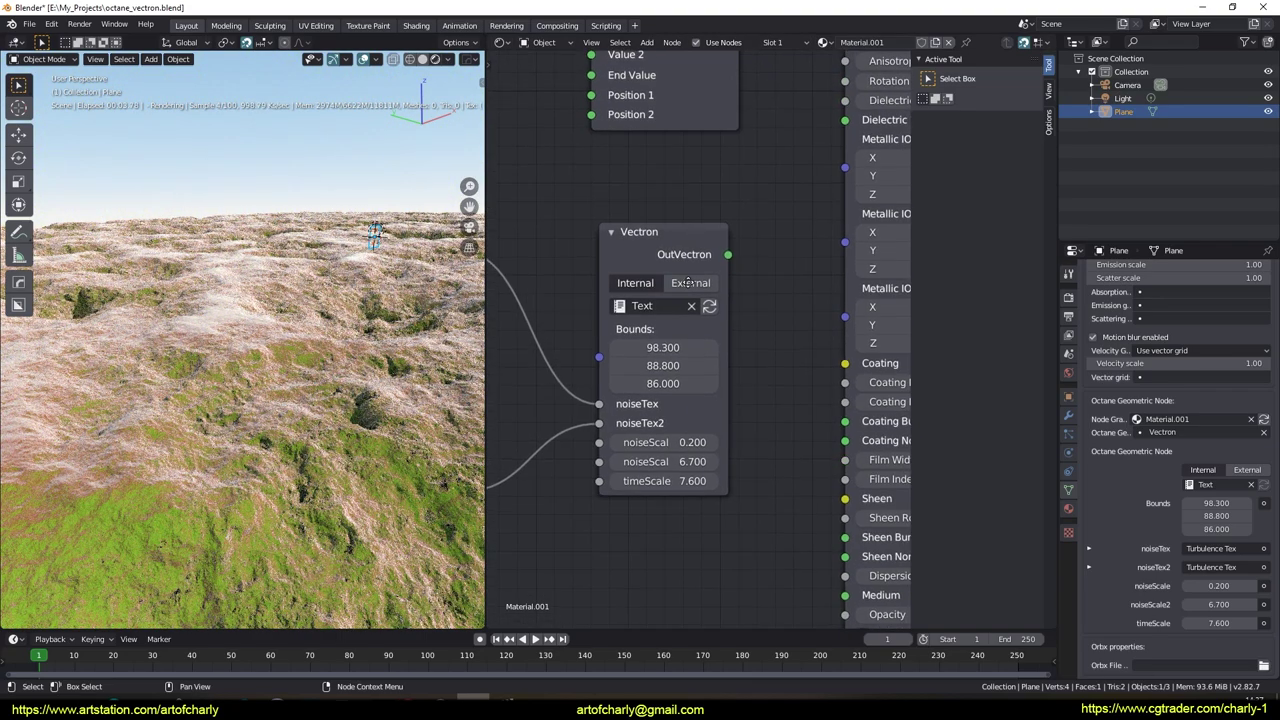
{"action": "scroll", "coordinate": [655, 262], "scroll_direction": "up", "scroll_amount": 8, "text": "shift"}
Make the first gradient stop dark blue and the second dark magenta.
{"action": "left_click", "coordinate": [655, 258]}
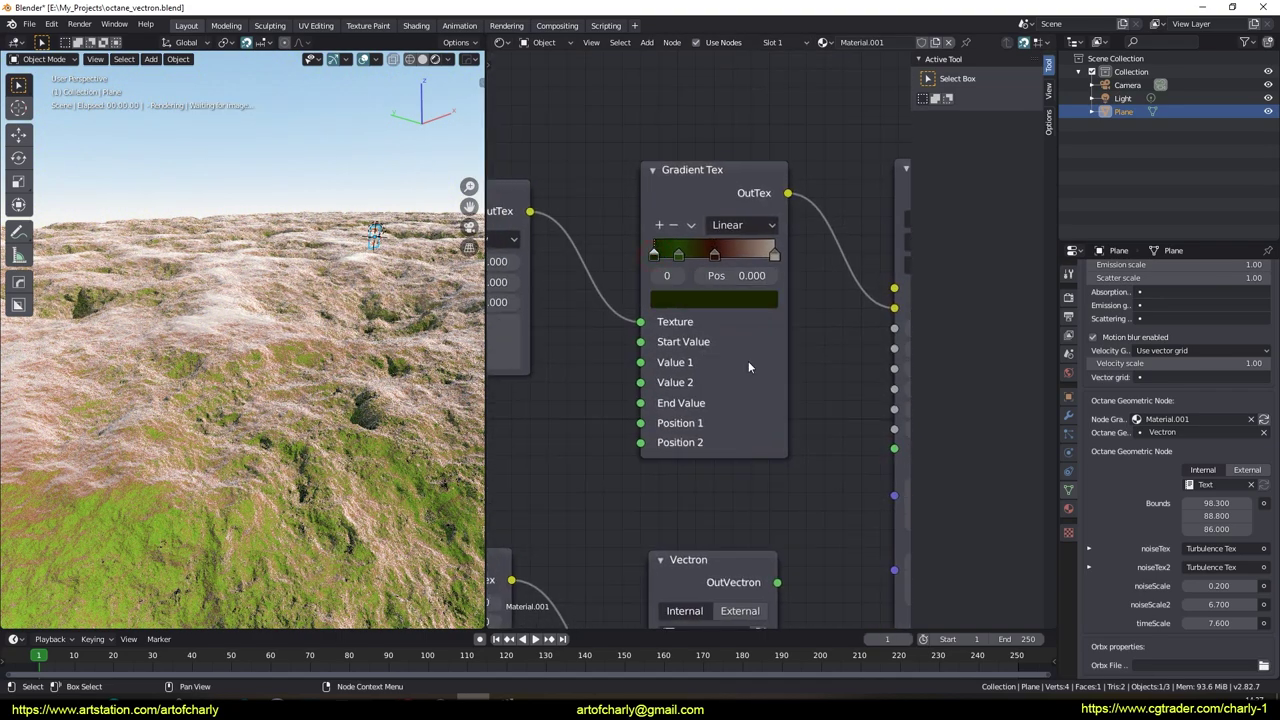
{"action": "left_click", "coordinate": [705, 301]}
{"action": "left_click", "coordinate": [757, 431]}
{"action": "left_click", "coordinate": [756, 466]}
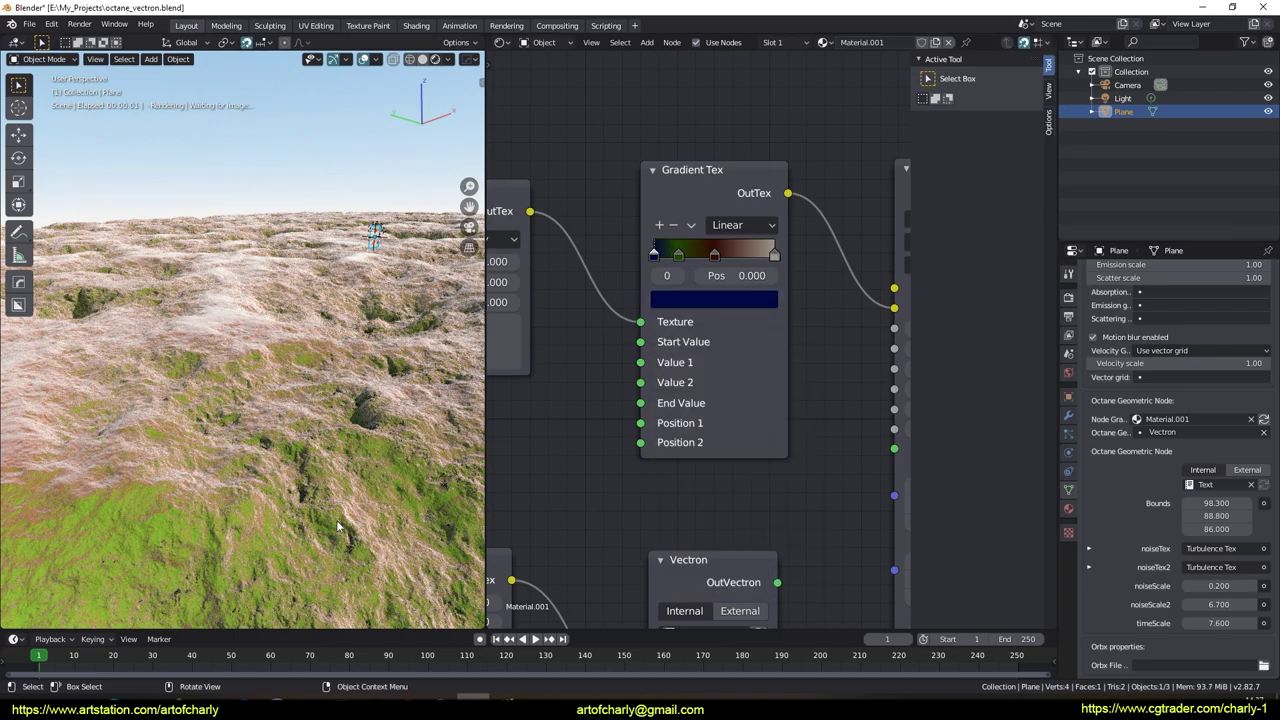
{"action": "left_click", "coordinate": [679, 256]}
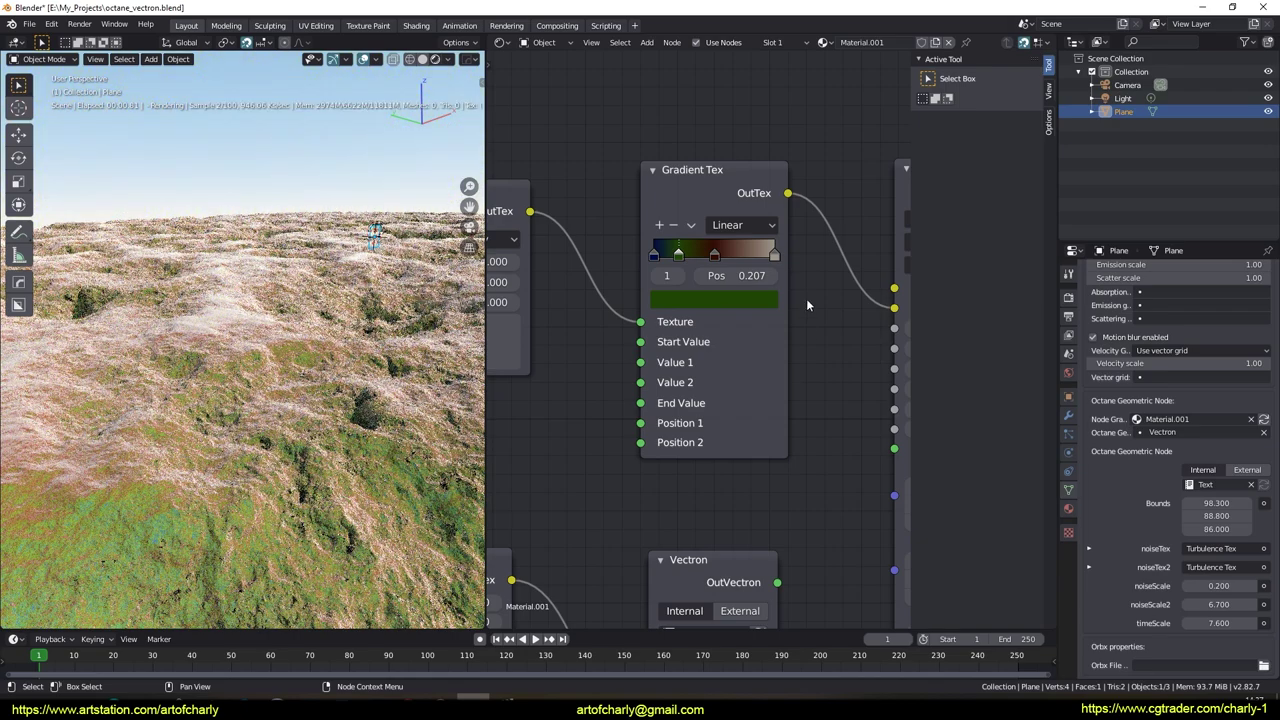
{"action": "left_click", "coordinate": [764, 304]}
{"action": "left_click", "coordinate": [787, 430]}
{"action": "left_click", "coordinate": [794, 466]}
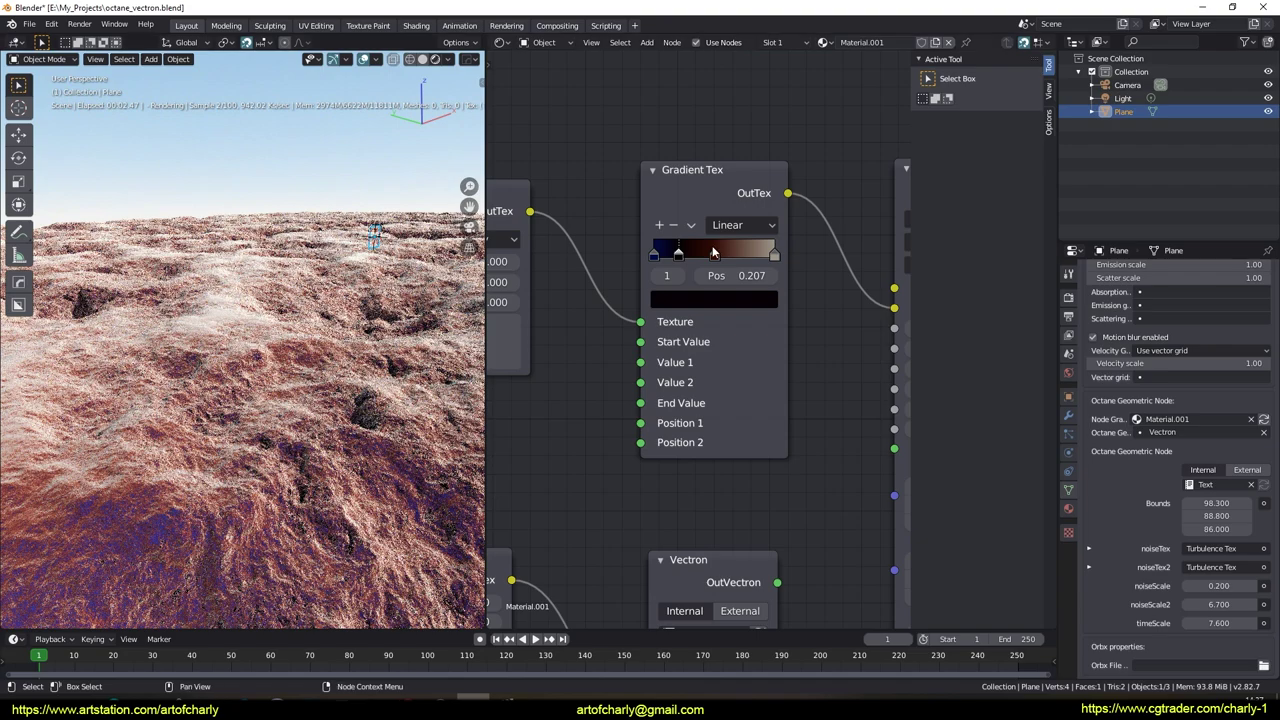
Make the last gradient stop a saturated bright orange.
{"action": "left_click_drag", "start_coordinate": [774, 260], "coordinate": [733, 256]}
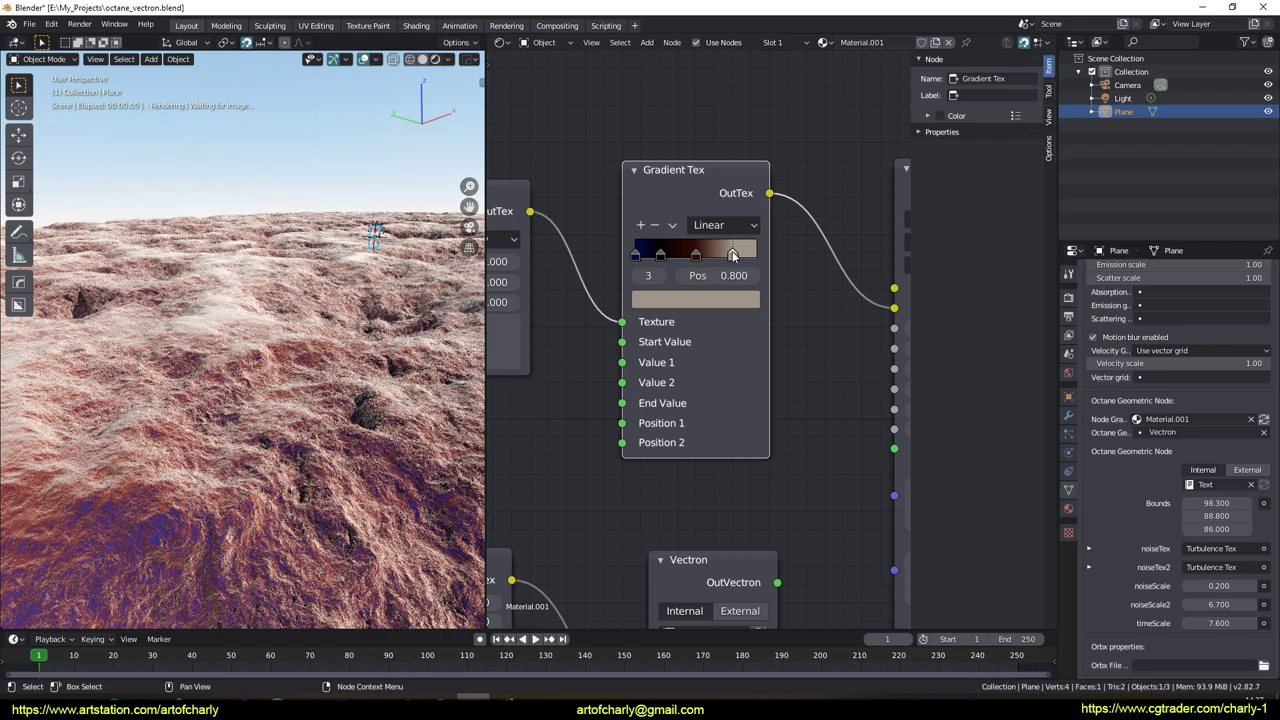
{"action": "left_click", "coordinate": [693, 303]}
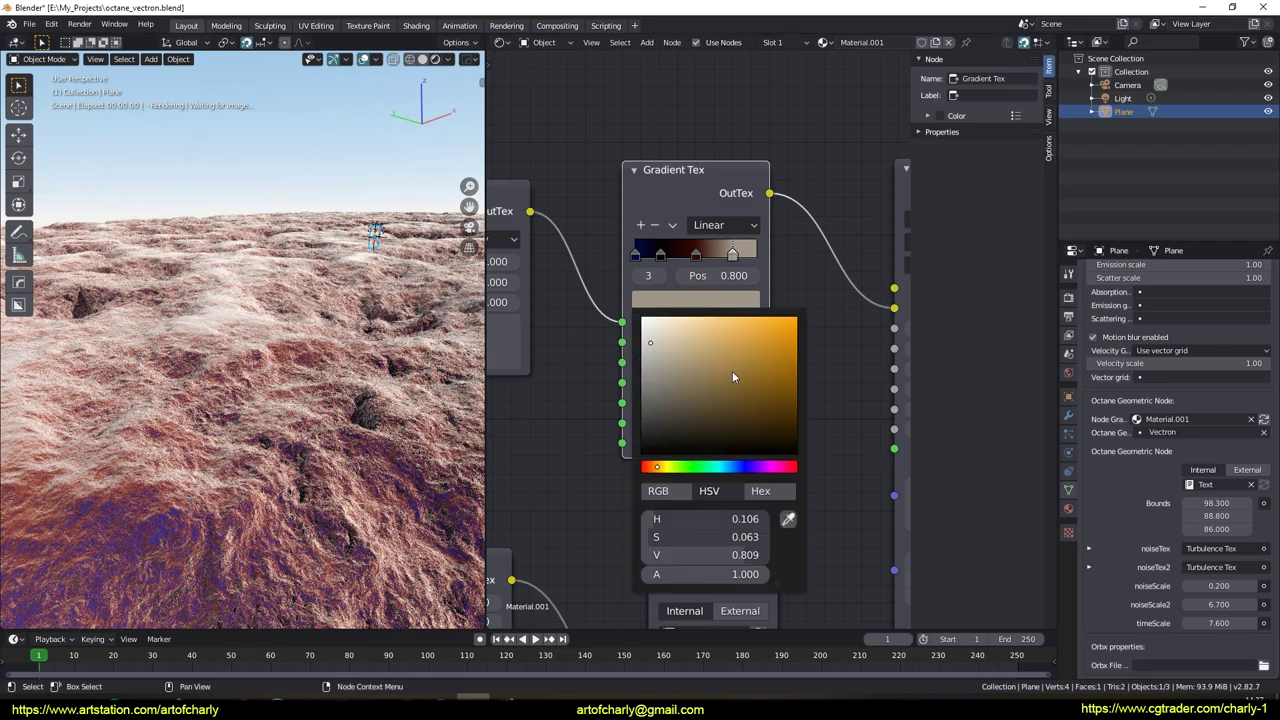
{"action": "left_click_drag", "start_coordinate": [733, 377], "coordinate": [796, 319]}
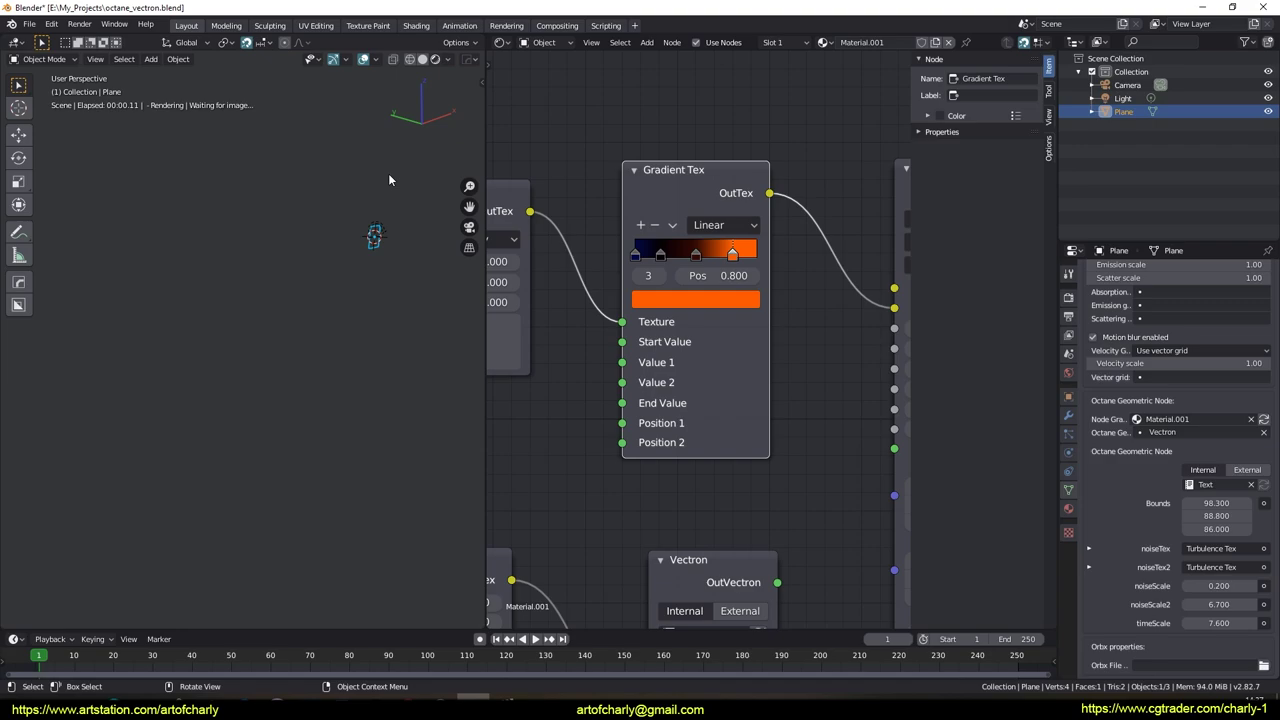
Toggle the viewport between Solid and Rendered shading while orbiting and zooming around the plane.
{"action": "left_click", "coordinate": [422, 59]}
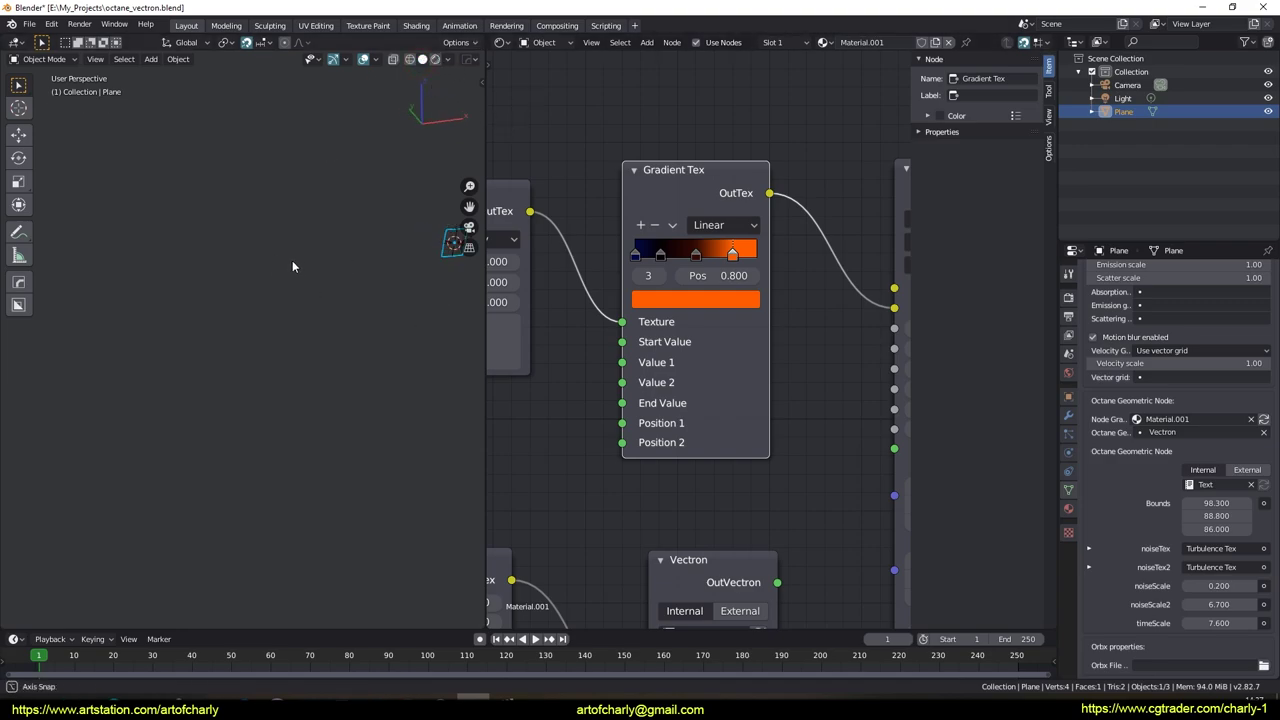
{"action": "mouse_move", "coordinate": [420, 232]}
{"action": "middle_mouse_down"}
{"action": "mouse_move", "coordinate": [202, 340]}
{"action": "mouse_move", "coordinate": [300, 300]}
{"action": "middle_mouse_up"}
{"action": "scroll", "coordinate": [210, 340], "scroll_direction": "up", "scroll_amount": 5}
{"action": "scroll", "coordinate": [358, 265], "scroll_direction": "up", "scroll_amount": 3}
{"action": "left_click", "coordinate": [435, 60]}
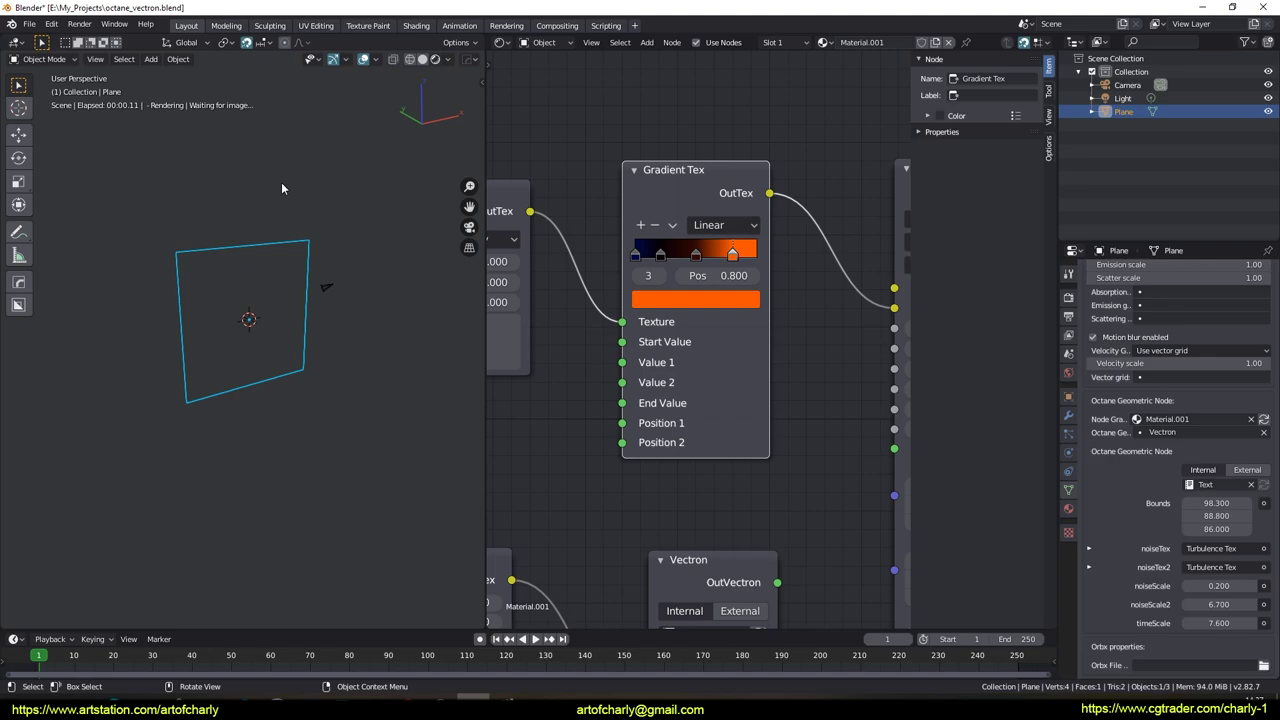
{"action": "middle_click_drag", "start_coordinate": [265, 208], "coordinate": [515, 283]}
{"action": "scroll", "coordinate": [614, 134], "scroll_direction": "down", "scroll_amount": 1}
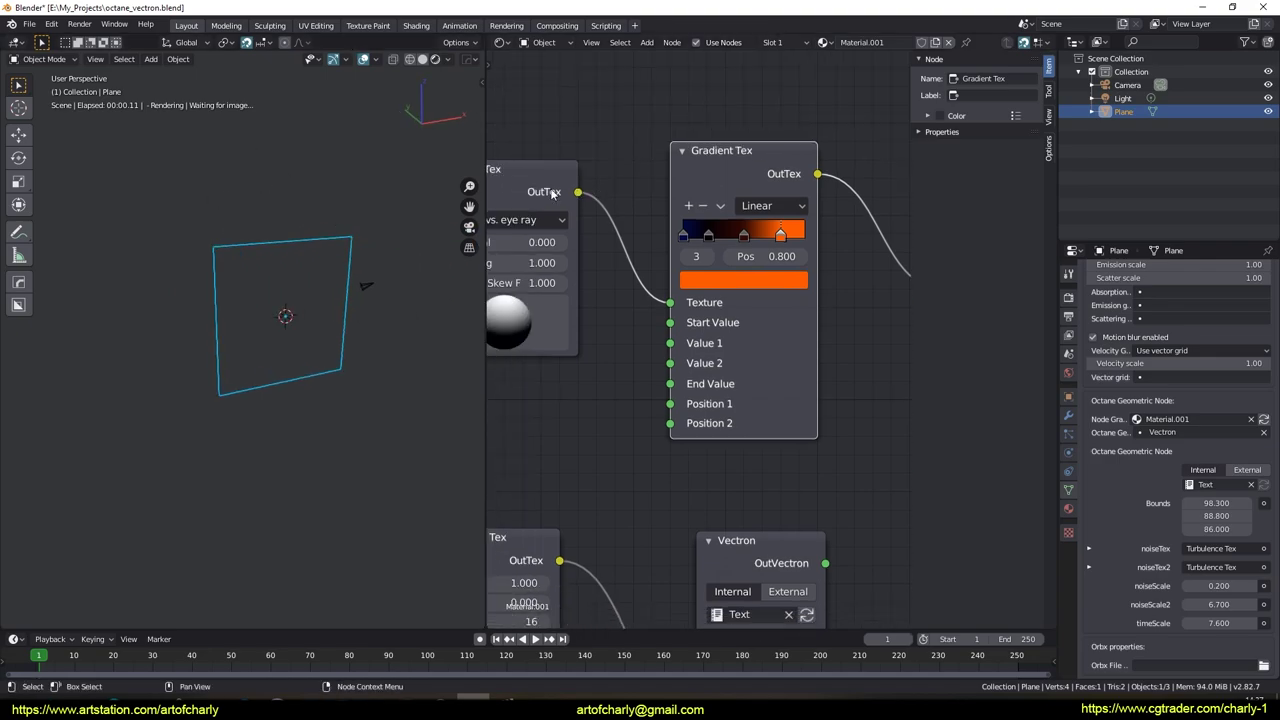
{"action": "scroll", "coordinate": [634, 232], "scroll_direction": "down", "scroll_amount": 1}
{"action": "scroll", "coordinate": [634, 232], "scroll_direction": "down", "scroll_amount": 1}
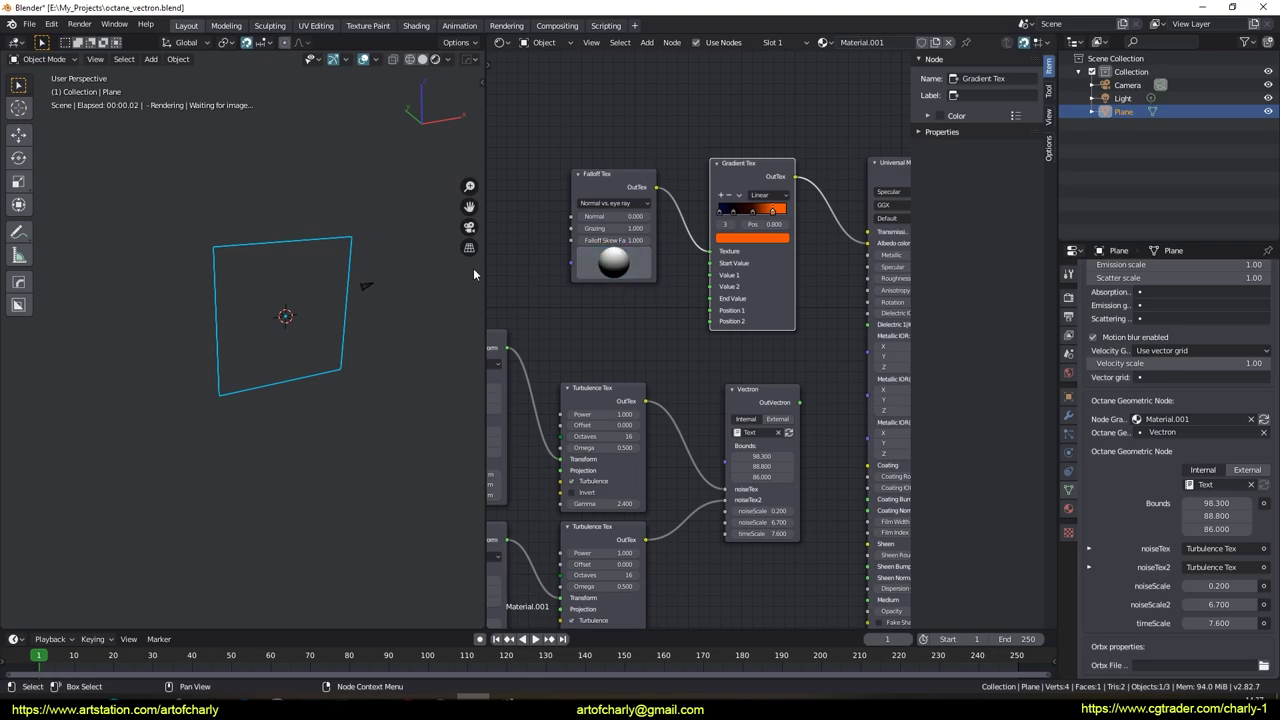
{"action": "left_click", "coordinate": [427, 61]}
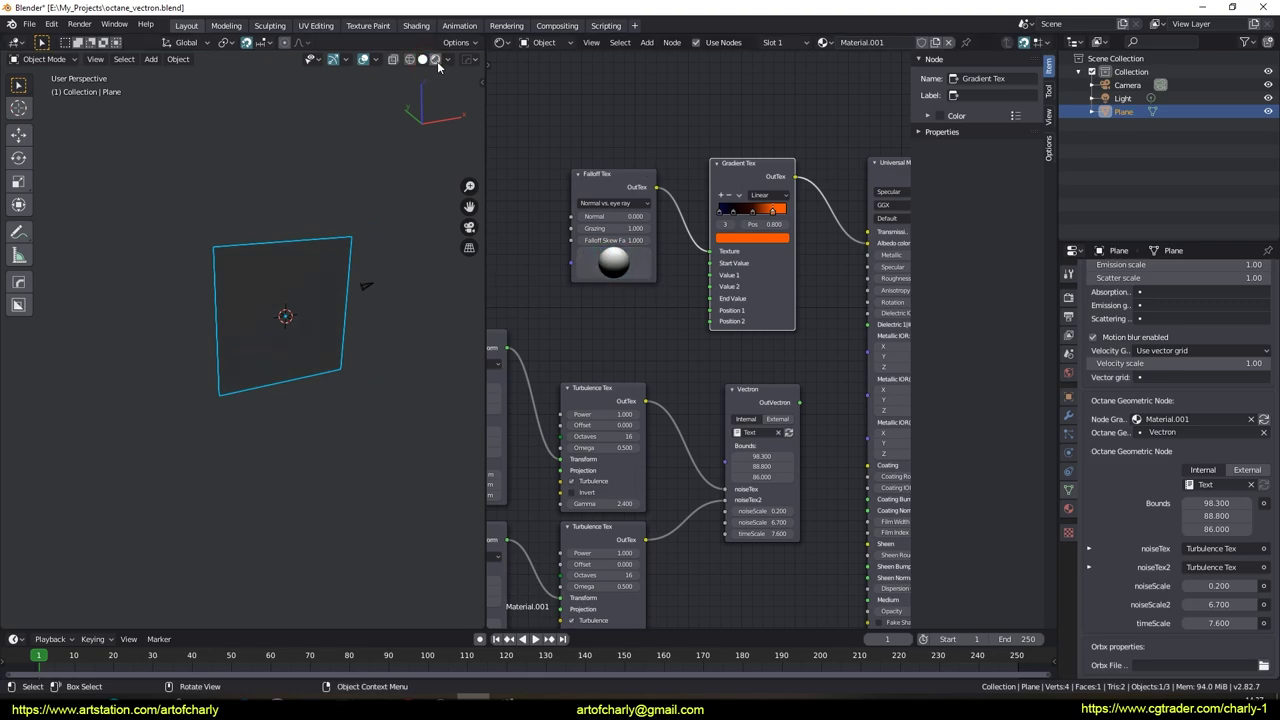
{"action": "left_click", "coordinate": [436, 60]}
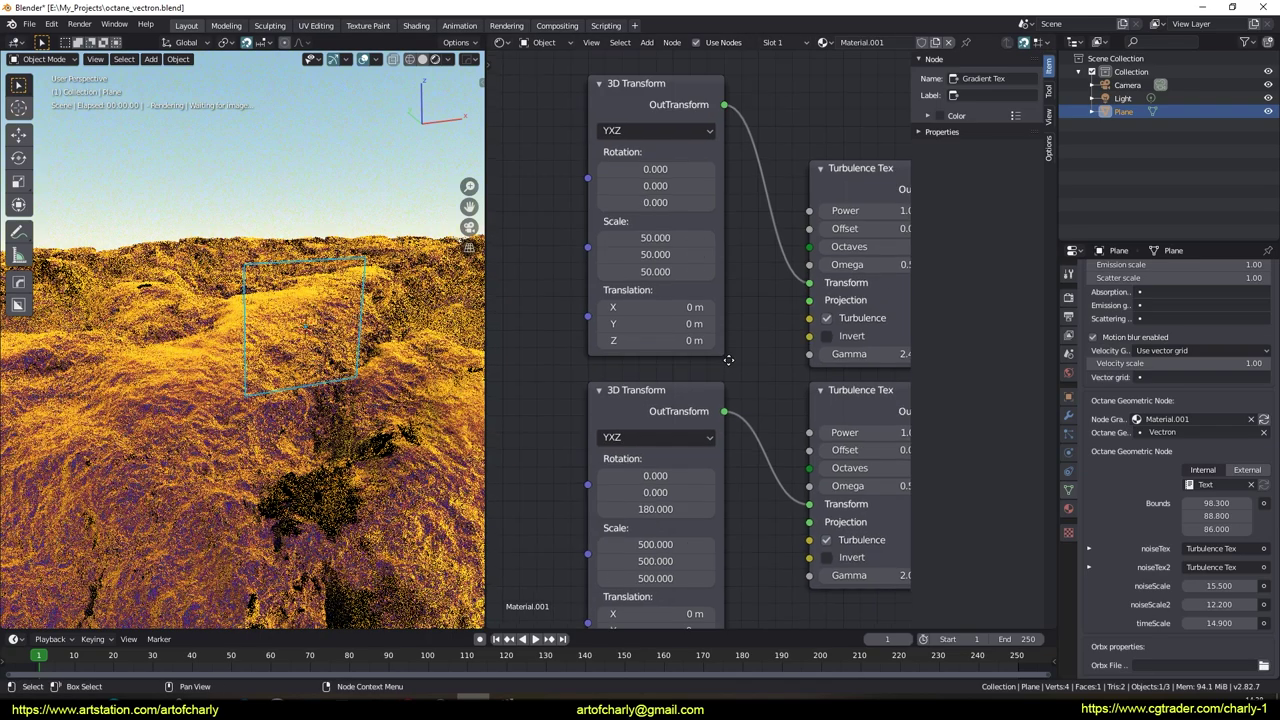
Change the last gradient stop from orange to pale peach, then to tan.
{"action": "mouse_move", "coordinate": [760, 290]}
{"action": "middle_mouse_down"}
{"action": "mouse_move", "coordinate": [714, 387]}
{"action": "mouse_move", "coordinate": [783, 289]}
{"action": "middle_mouse_up"}
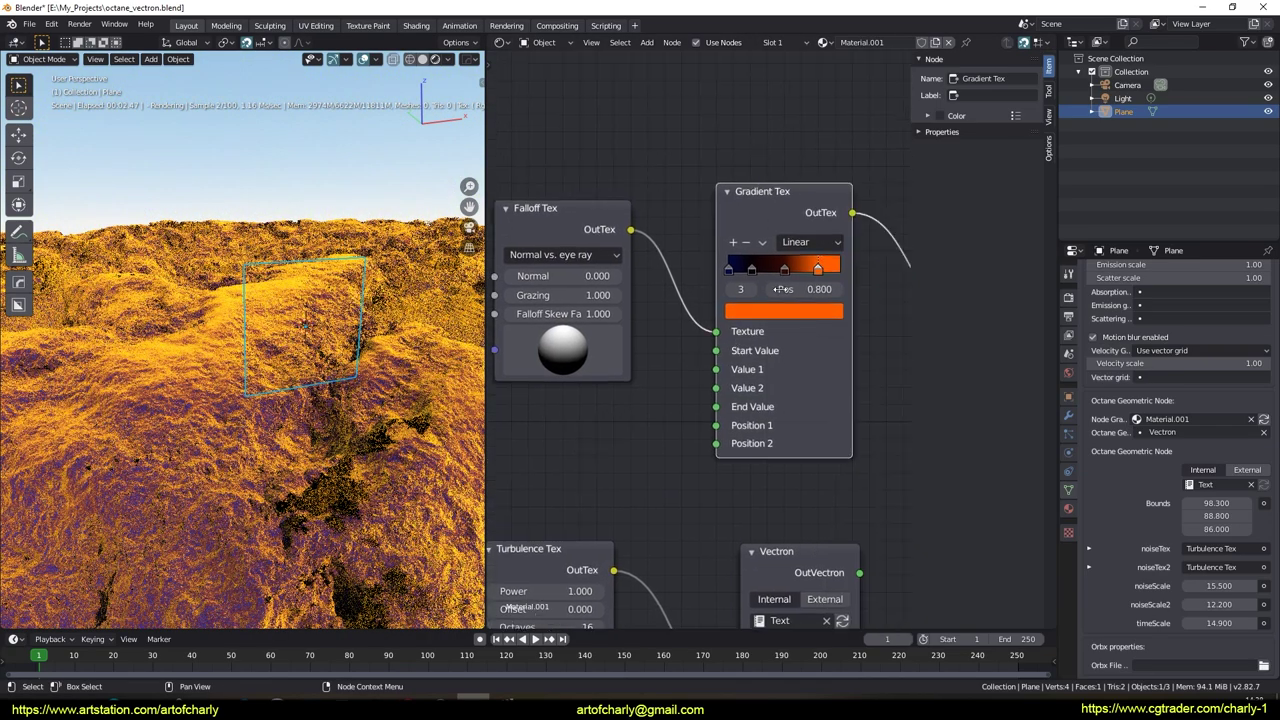
{"action": "left_click", "coordinate": [818, 312]}
{"action": "left_click_drag", "start_coordinate": [798, 126], "coordinate": [754, 55]}
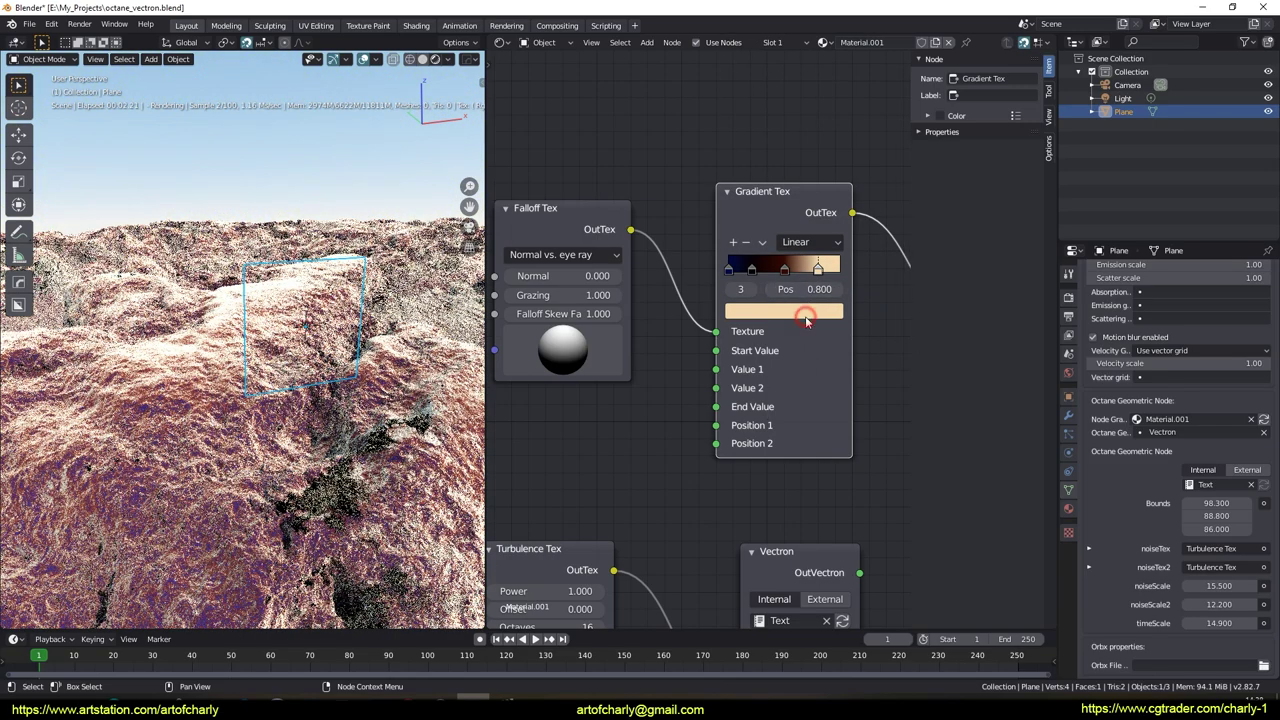
{"action": "left_click", "coordinate": [806, 319]}
{"action": "left_click_drag", "start_coordinate": [783, 106], "coordinate": [800, 122]}
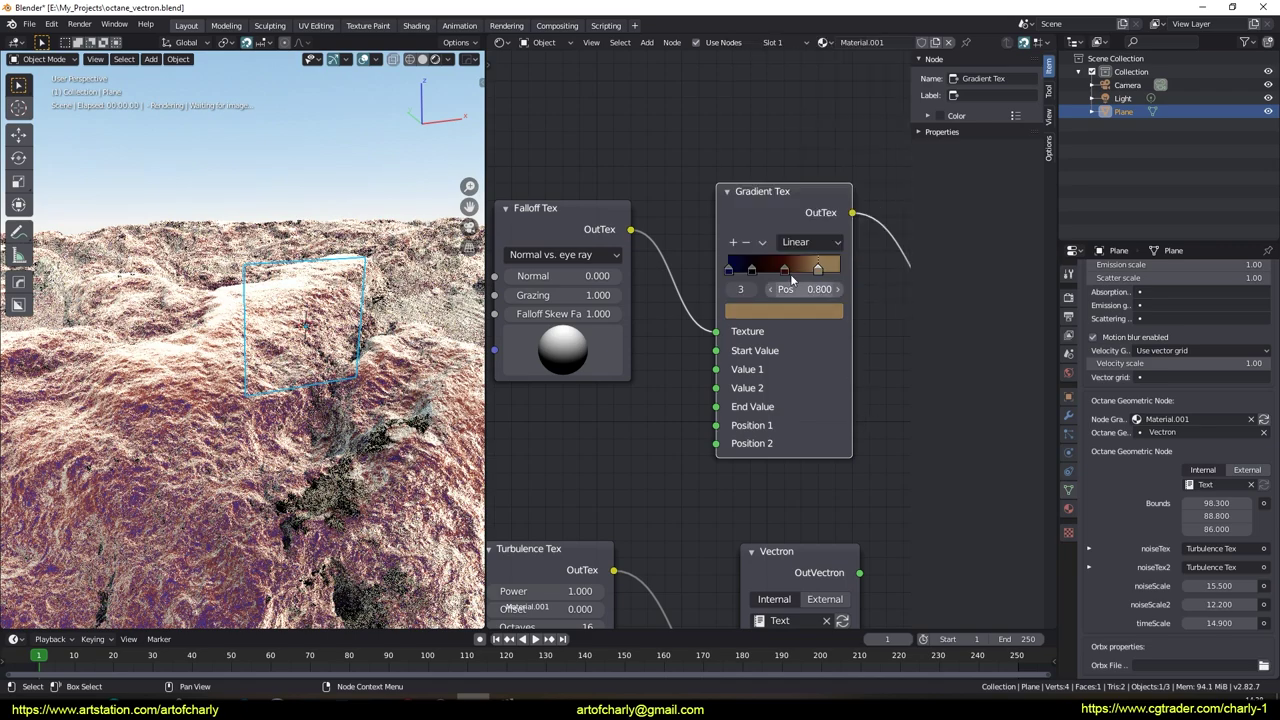
Recolour the first gradient stop dark green.
{"action": "left_click", "coordinate": [729, 270]}
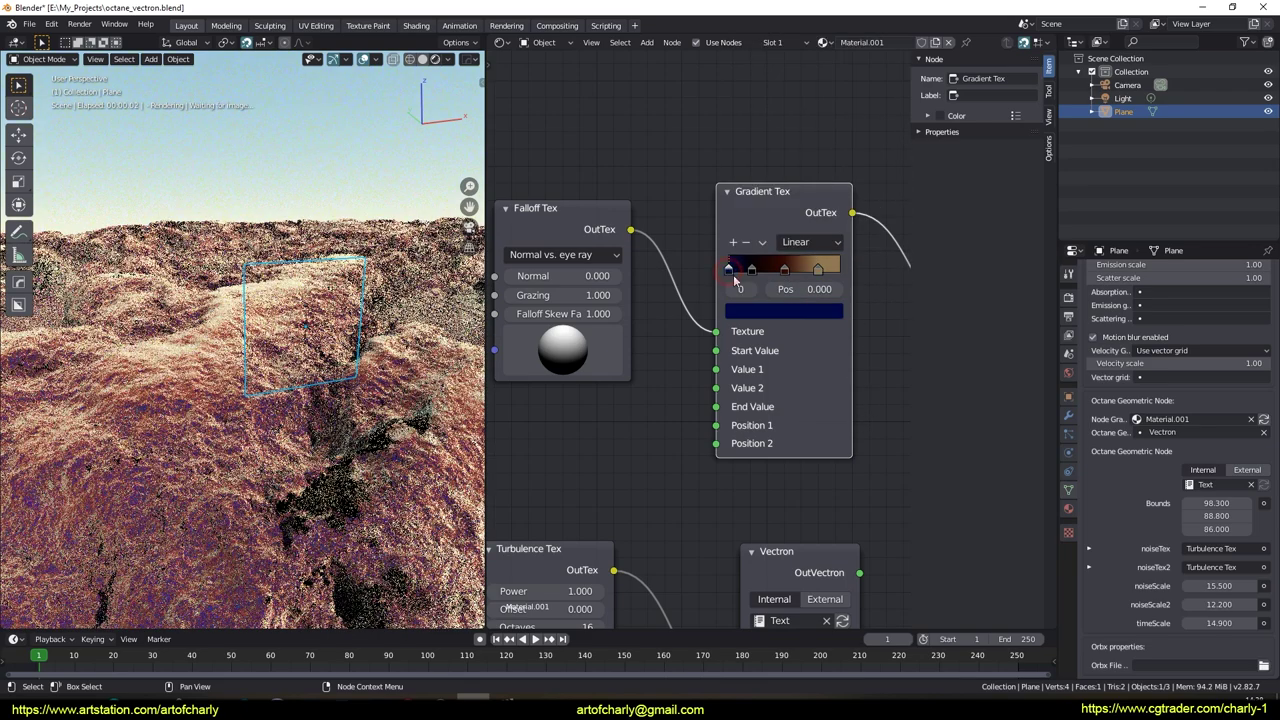
{"action": "left_click", "coordinate": [782, 313]}
{"action": "left_click", "coordinate": [782, 100]}
{"action": "left_click", "coordinate": [769, 186]}
{"action": "left_click_drag", "start_coordinate": [779, 152], "coordinate": [844, 124]}
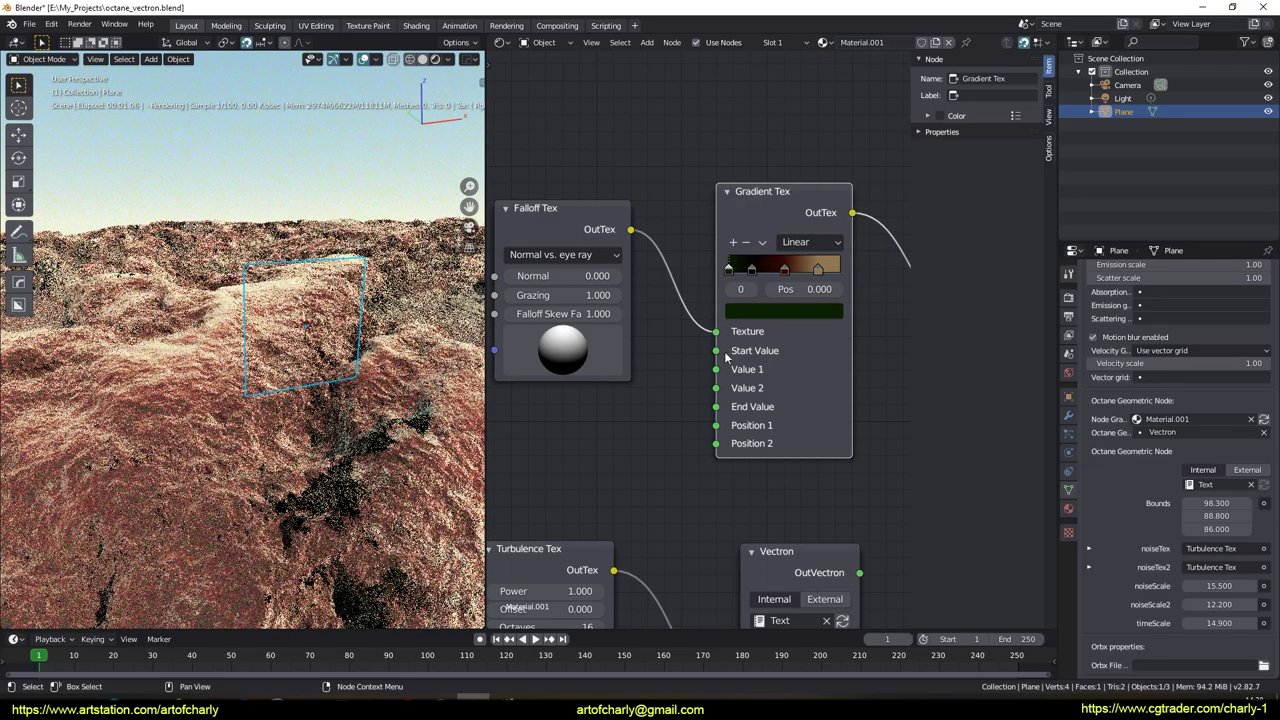
Recolour the second gradient stop green and show the Tool properties.
{"action": "left_click", "coordinate": [753, 270]}
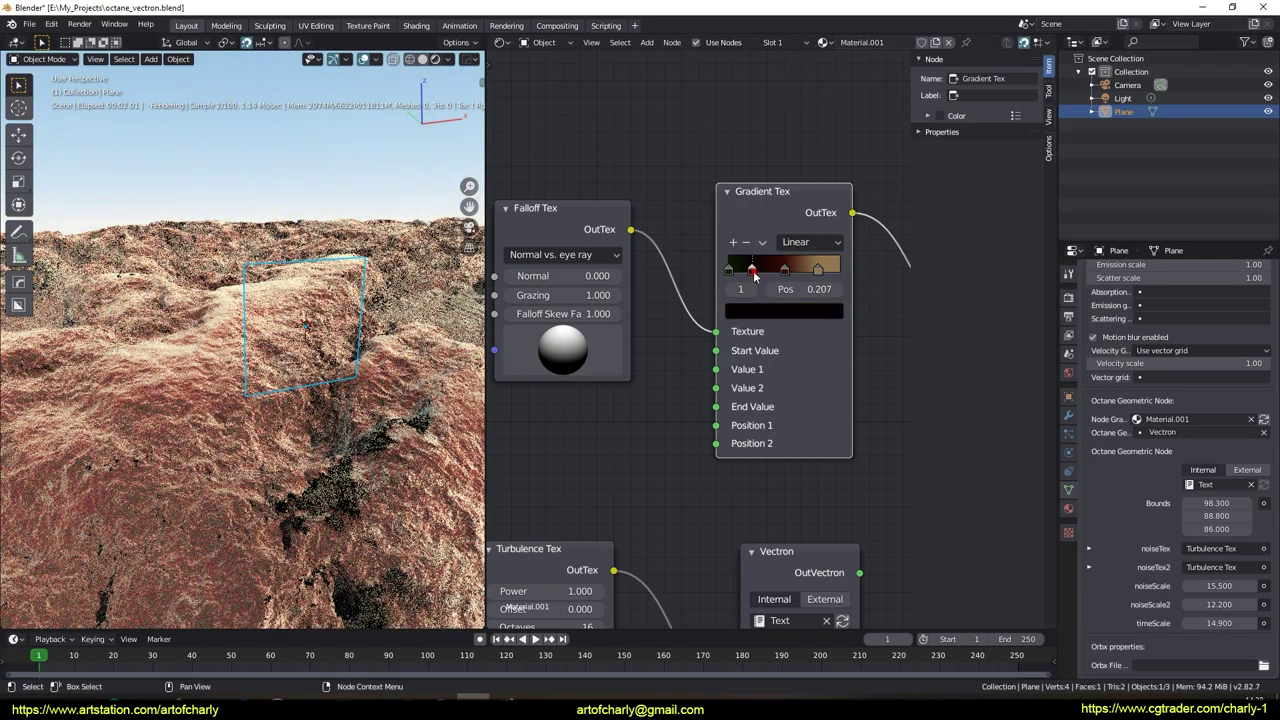
{"action": "left_click", "coordinate": [765, 311]}
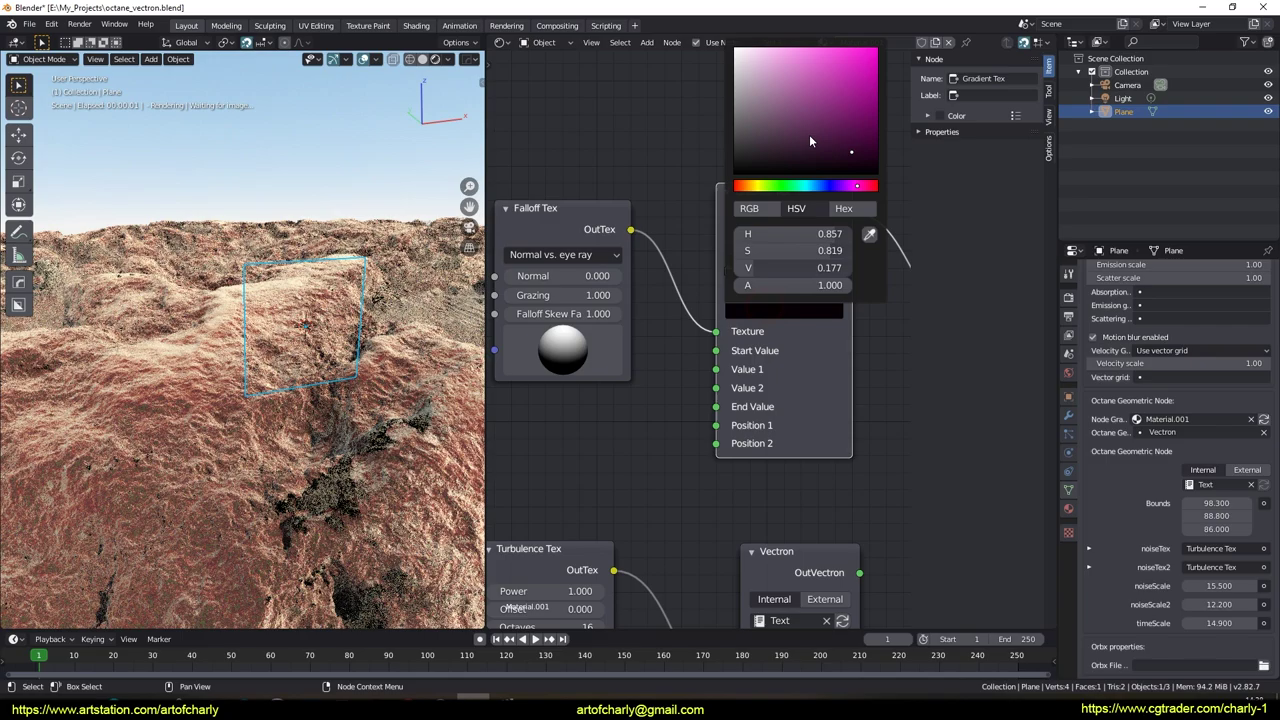
{"action": "left_click", "coordinate": [765, 186]}
{"action": "mouse_move", "coordinate": [809, 114]}
{"action": "left_mouse_down"}
{"action": "mouse_move", "coordinate": [814, 98]}
{"action": "mouse_move", "coordinate": [861, 129]}
{"action": "mouse_move", "coordinate": [866, 89]}
{"action": "mouse_move", "coordinate": [860, 124]}
{"action": "left_mouse_up"}
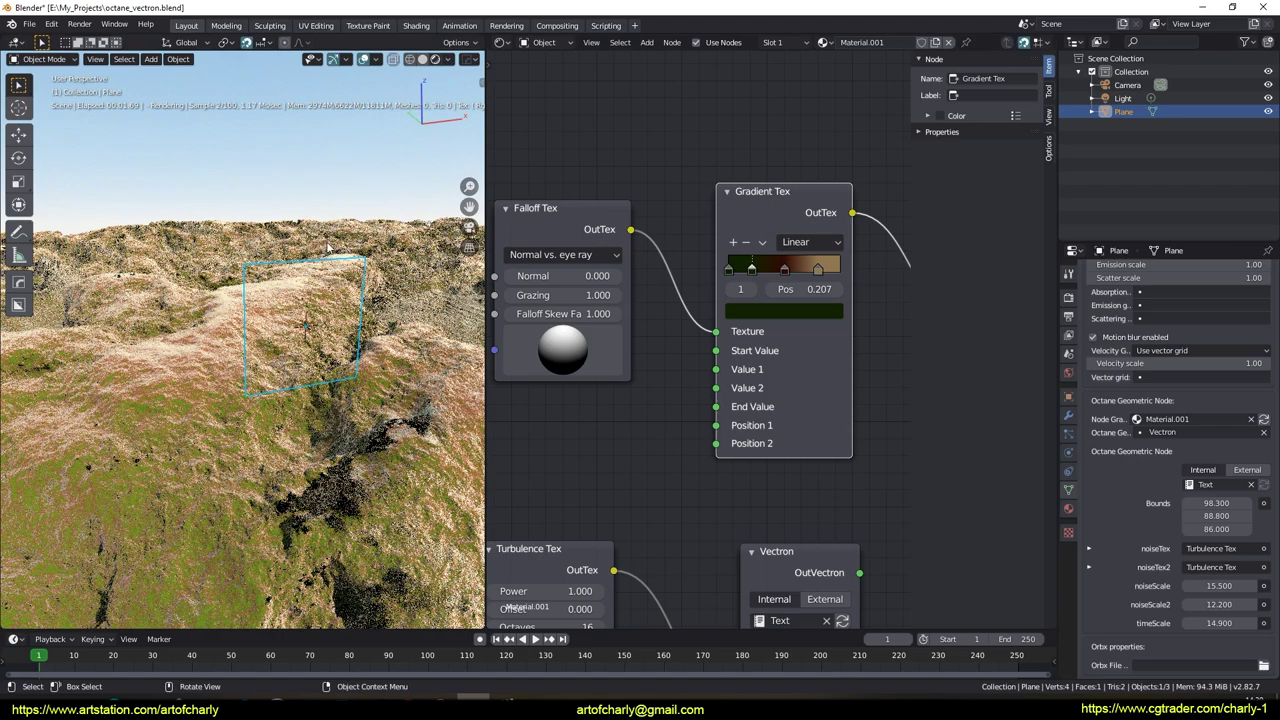
{"action": "left_click", "coordinate": [1069, 276]}
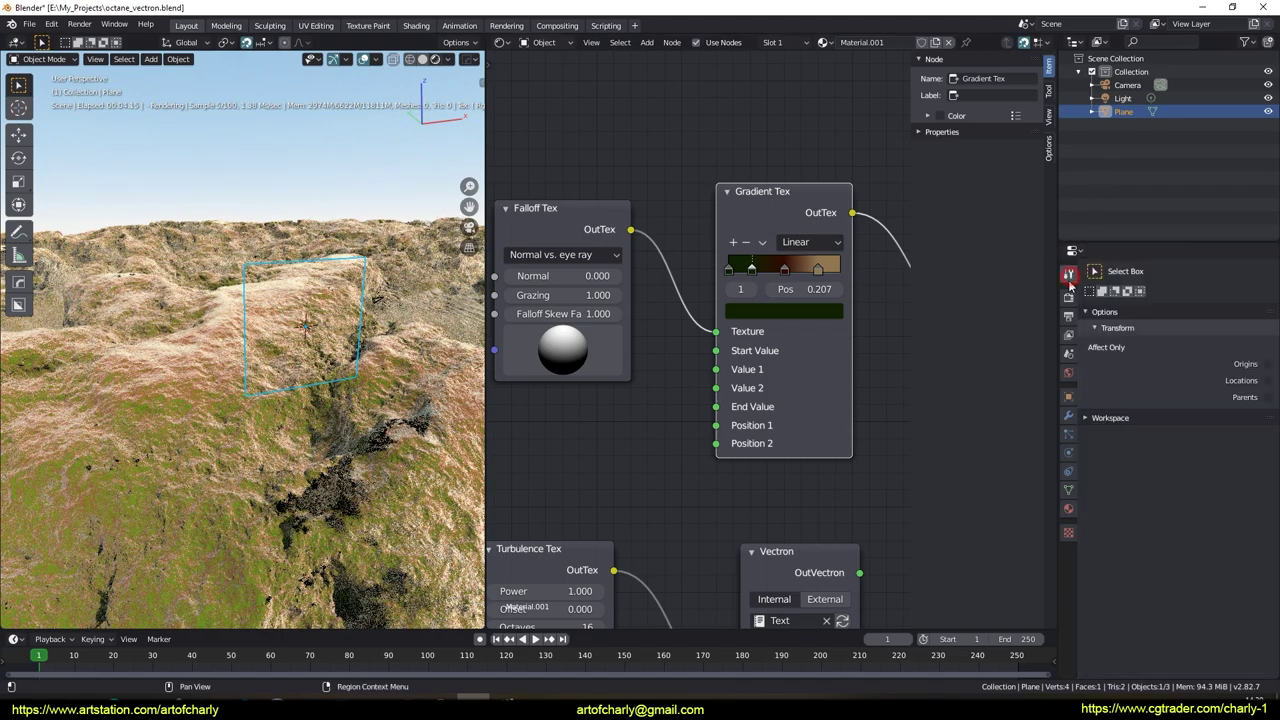
In Octane colour management, compare the sRGB display device and keep it at None.
{"action": "left_click", "coordinate": [1070, 298]}
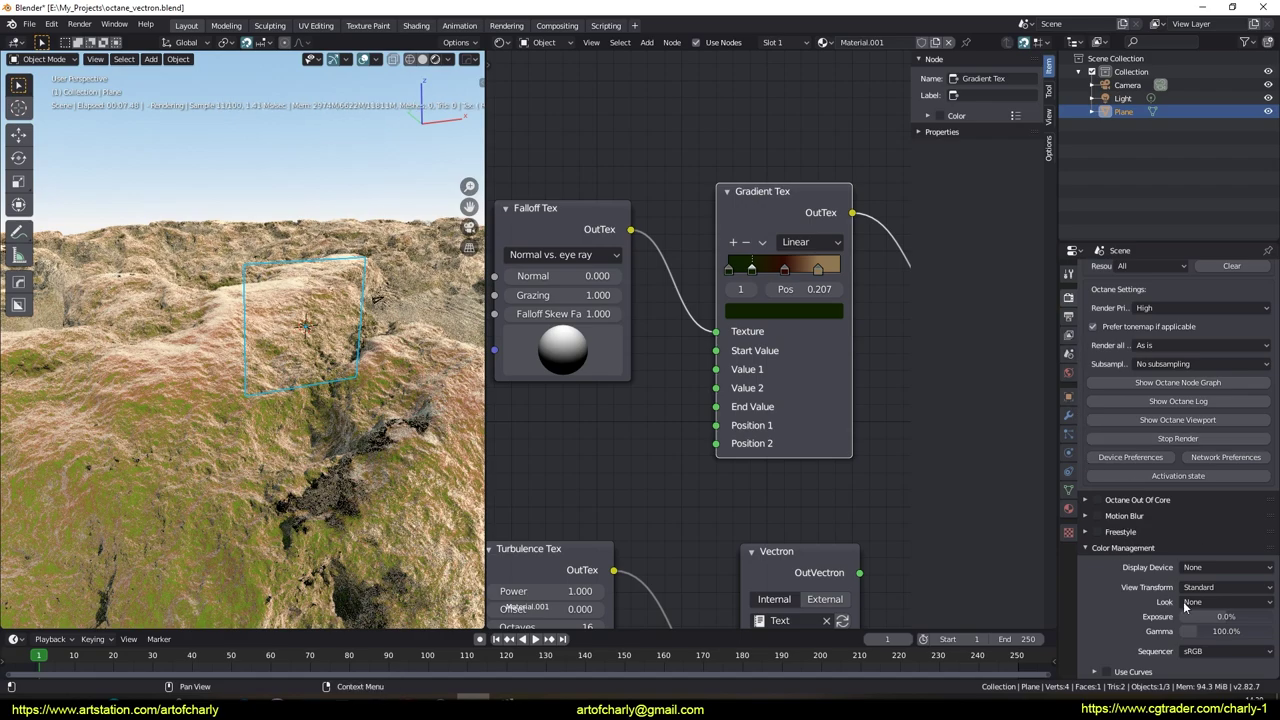
{"action": "left_click", "coordinate": [1207, 567]}
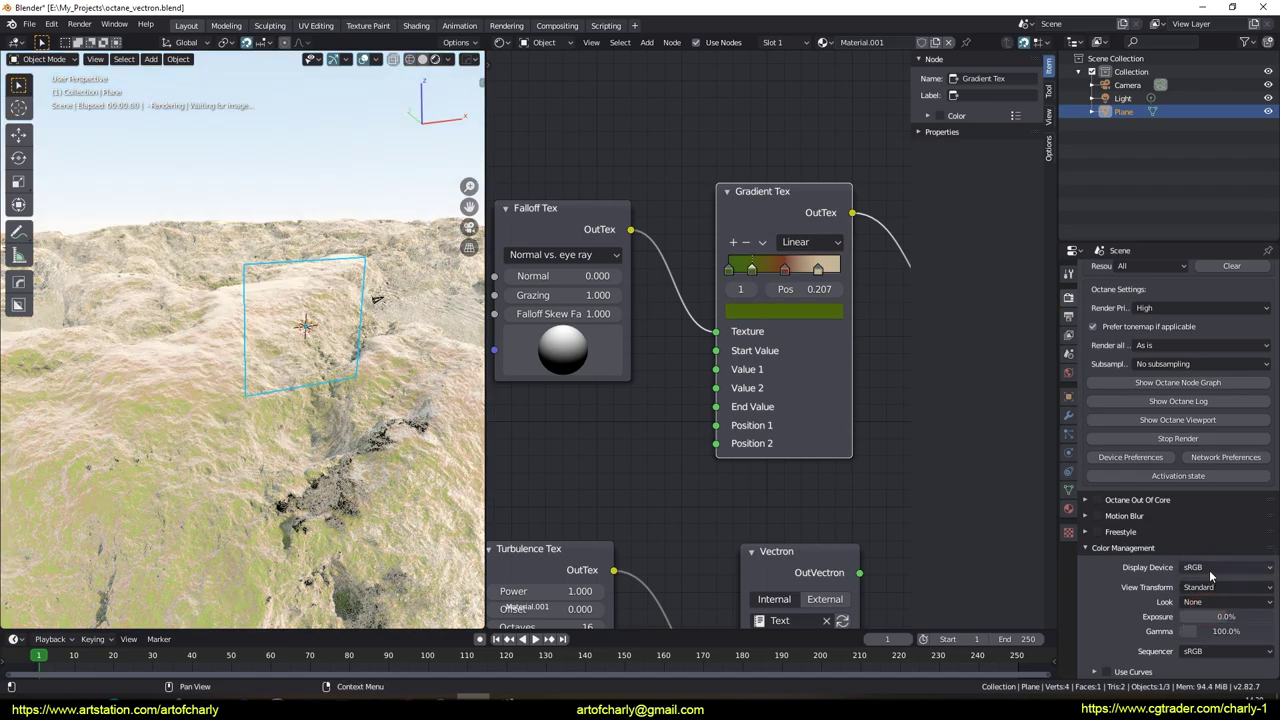
{"action": "left_click", "coordinate": [1200, 582]}
{"action": "middle_click_drag", "start_coordinate": [420, 350], "coordinate": [355, 347]}
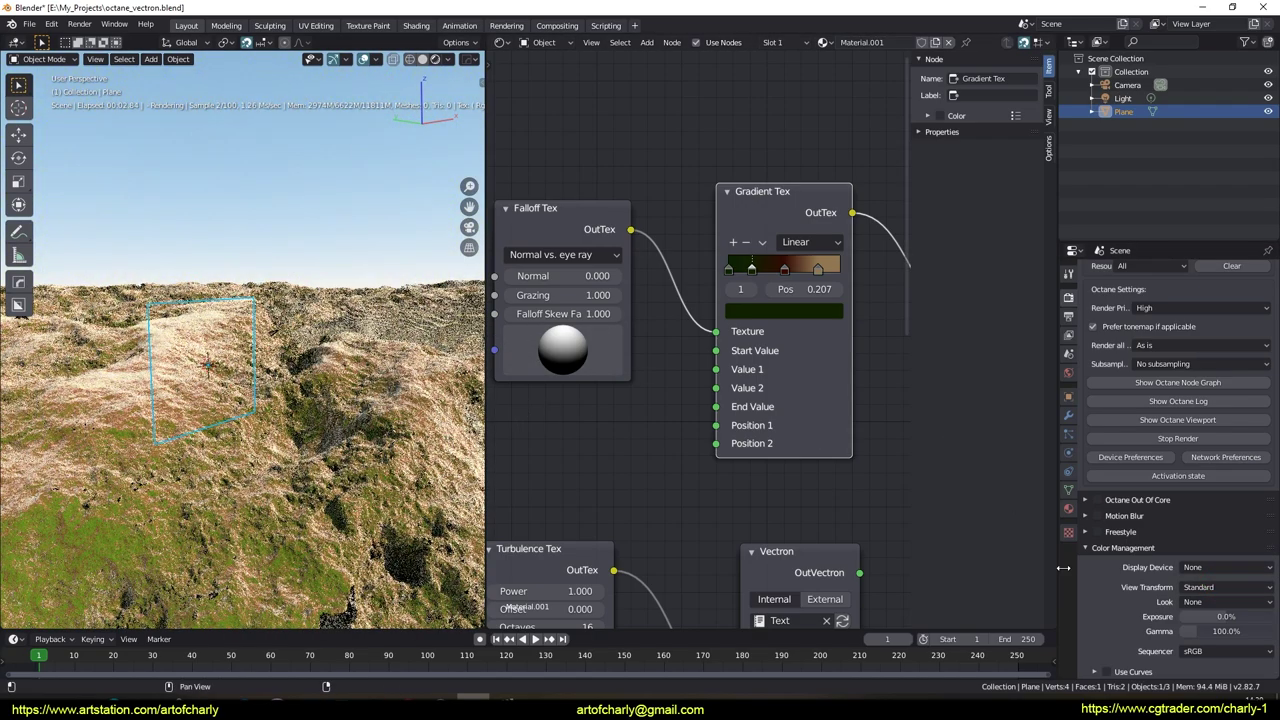
{"action": "left_click", "coordinate": [1205, 567]}
{"action": "left_click", "coordinate": [1197, 611]}
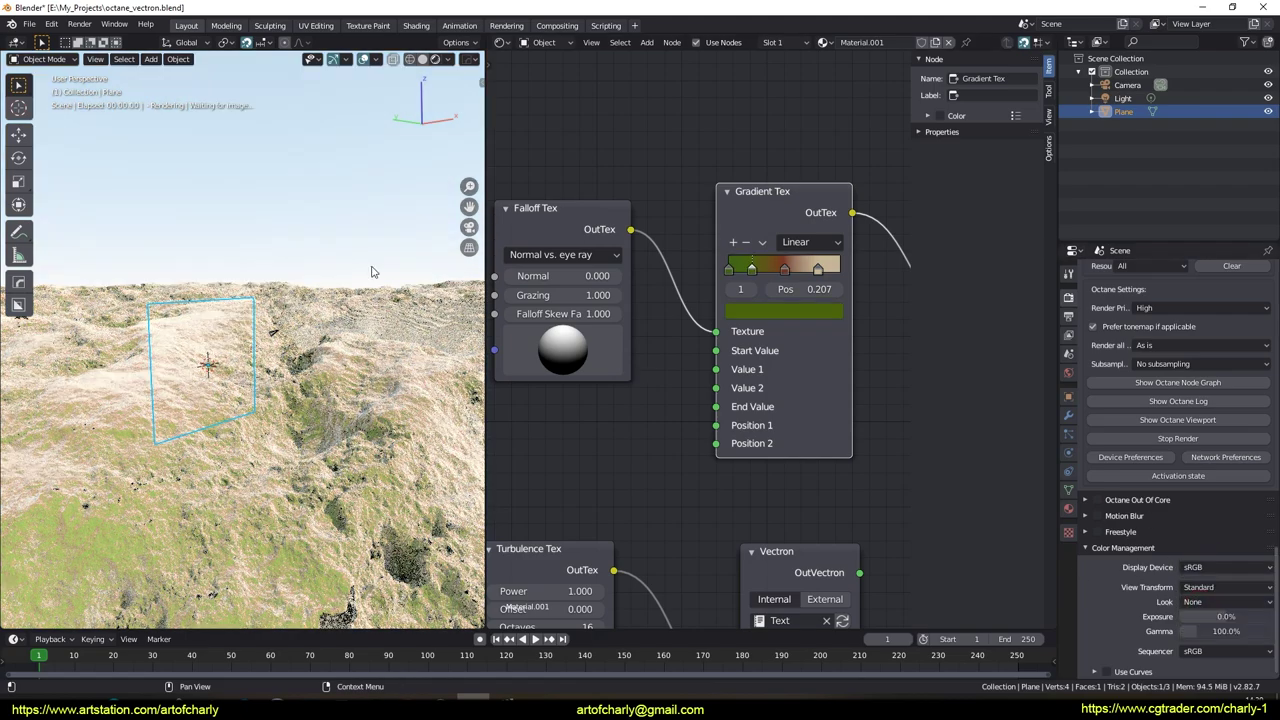
{"action": "left_click", "coordinate": [1230, 567]}
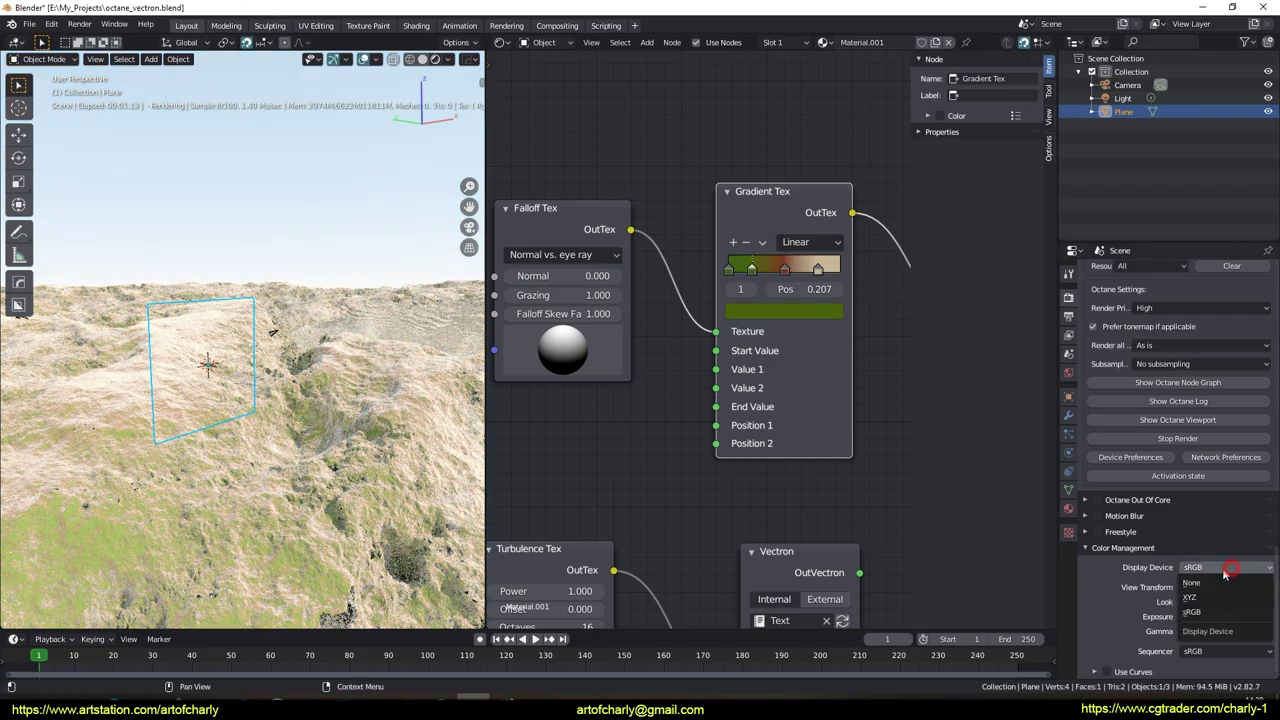
{"action": "left_click", "coordinate": [1196, 583]}
Bring the noise nodes into view and start lowering Vectron noiseScale from 15.5.
{"action": "middle_click_drag", "start_coordinate": [300, 420], "coordinate": [236, 458]}
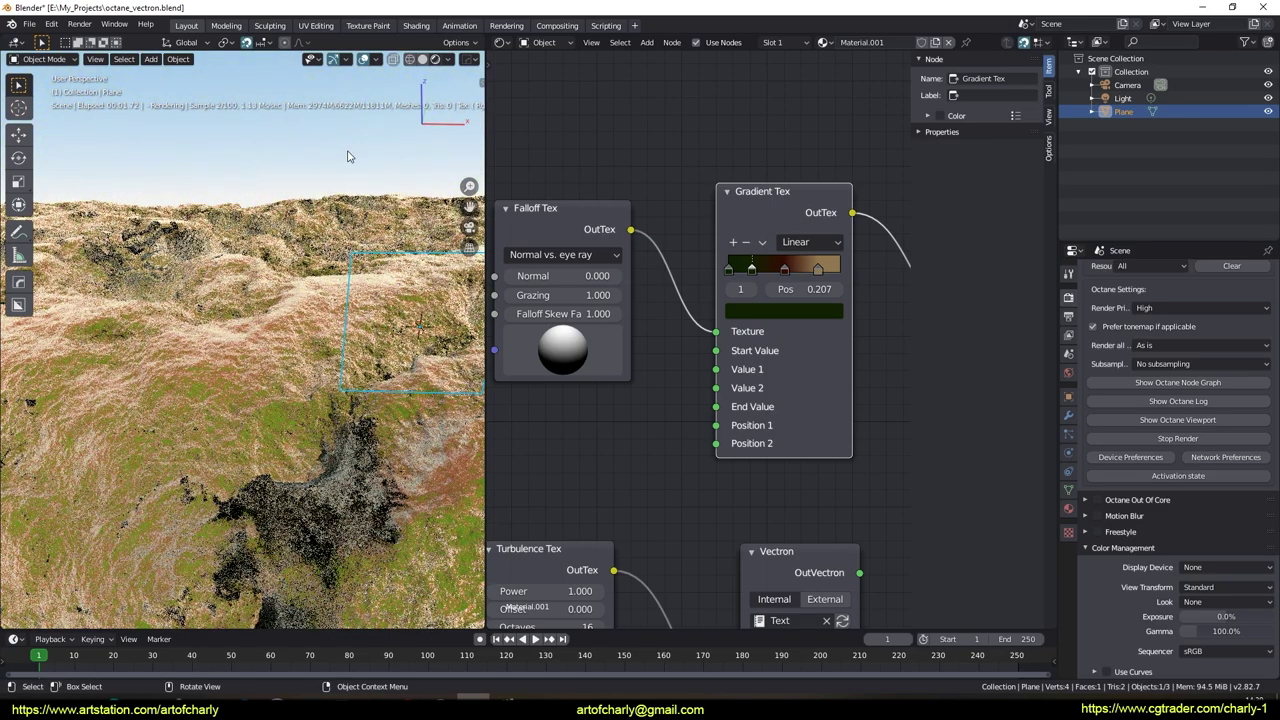
{"action": "middle_click_drag", "start_coordinate": [736, 415], "coordinate": [736, 215]}
{"action": "scroll", "coordinate": [696, 314], "scroll_direction": "down", "scroll_amount": 3}
{"action": "middle_click_drag", "start_coordinate": [696, 314], "coordinate": [707, 232]}
{"action": "middle_click_drag", "start_coordinate": [302, 343], "coordinate": [262, 345]}
{"action": "left_click_drag", "start_coordinate": [826, 362], "coordinate": [800, 362]}
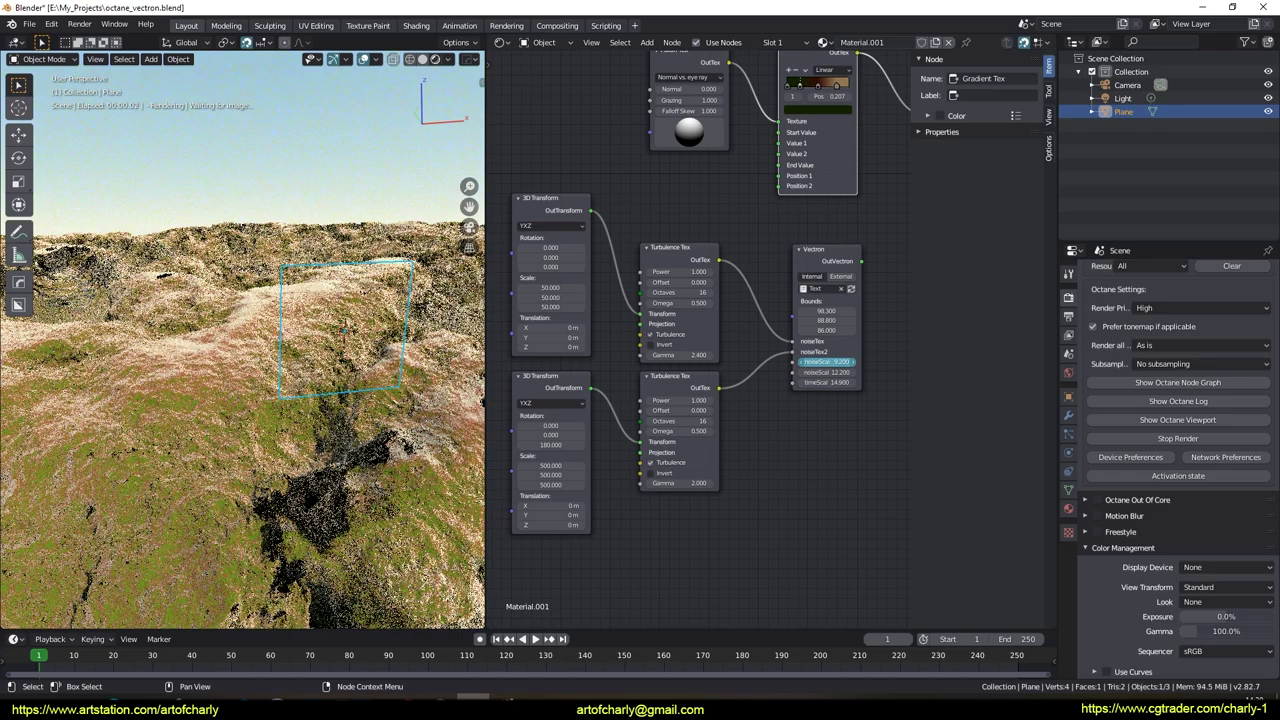
Lower Vectron noiseScale to 9.2, then raise the two noise scales to roughly 55 and 132.
{"action": "left_click_drag", "start_coordinate": [800, 362], "coordinate": [736, 391]}
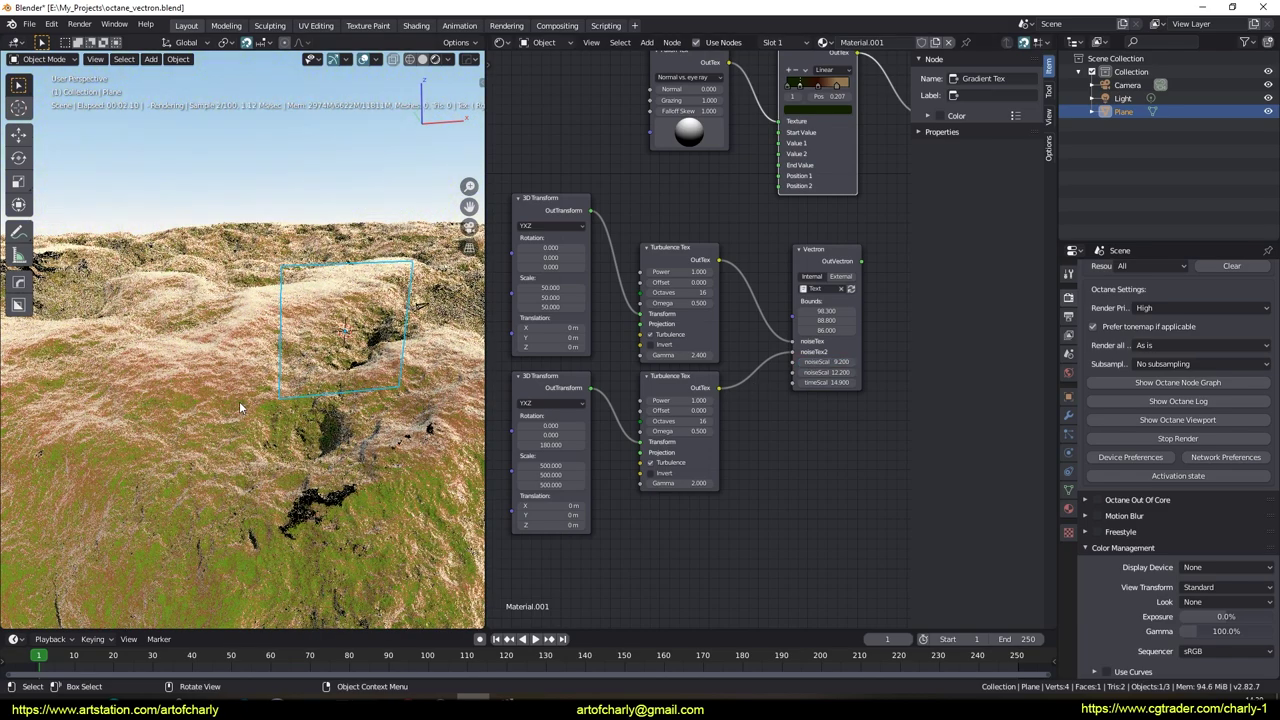
{"action": "middle_click_drag", "start_coordinate": [374, 430], "coordinate": [305, 445]}
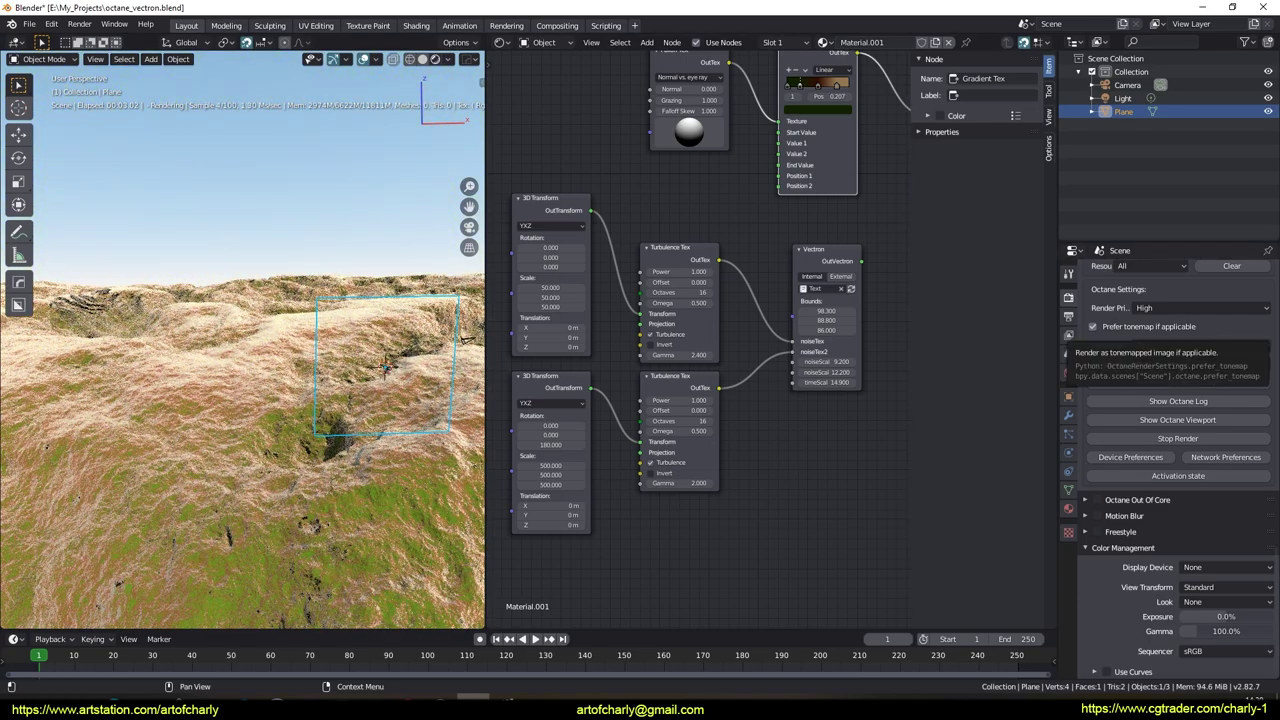
{"action": "scroll", "coordinate": [905, 405], "scroll_direction": "up", "scroll_amount": 3}
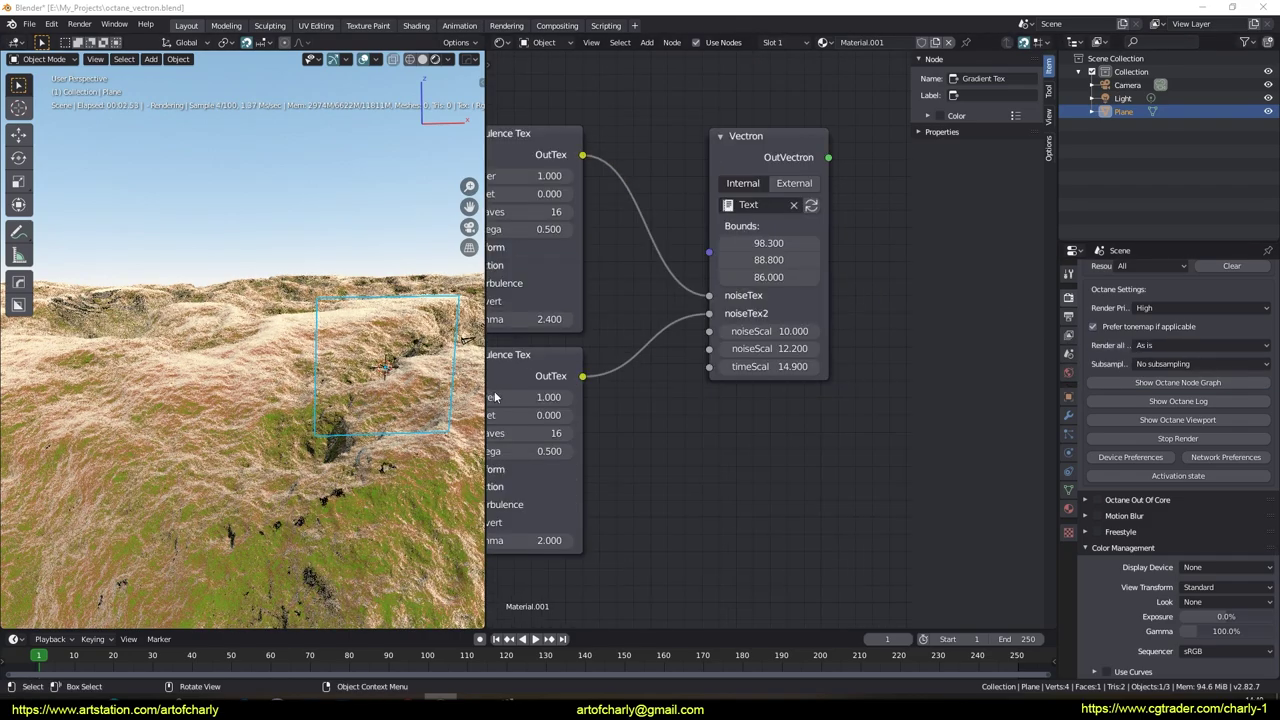
{"action": "left_click", "coordinate": [765, 331]}
{"action": "mouse_move", "coordinate": [765, 331]}
{"action": "left_mouse_down"}
{"action": "mouse_move", "coordinate": [822, 331]}
{"action": "mouse_move", "coordinate": [800, 331]}
{"action": "mouse_move", "coordinate": [830, 349]}
{"action": "mouse_move", "coordinate": [812, 366]}
{"action": "left_mouse_up"}
{"action": "mouse_move", "coordinate": [357, 450]}
{"action": "middle_mouse_down"}
{"action": "mouse_move", "coordinate": [361, 245]}
{"action": "mouse_move", "coordinate": [296, 386]}
{"action": "mouse_move", "coordinate": [317, 410]}
{"action": "mouse_move", "coordinate": [326, 278]}
{"action": "mouse_move", "coordinate": [315, 333]}
{"action": "mouse_move", "coordinate": [288, 369]}
{"action": "mouse_move", "coordinate": [315, 352]}
{"action": "middle_mouse_up"}
{"action": "mouse_move", "coordinate": [790, 331]}
{"action": "left_mouse_down"}
{"action": "mouse_move", "coordinate": [815, 331]}
{"action": "mouse_move", "coordinate": [790, 331]}
{"action": "mouse_move", "coordinate": [815, 348]}
{"action": "mouse_move", "coordinate": [806, 366]}
{"action": "left_mouse_up"}
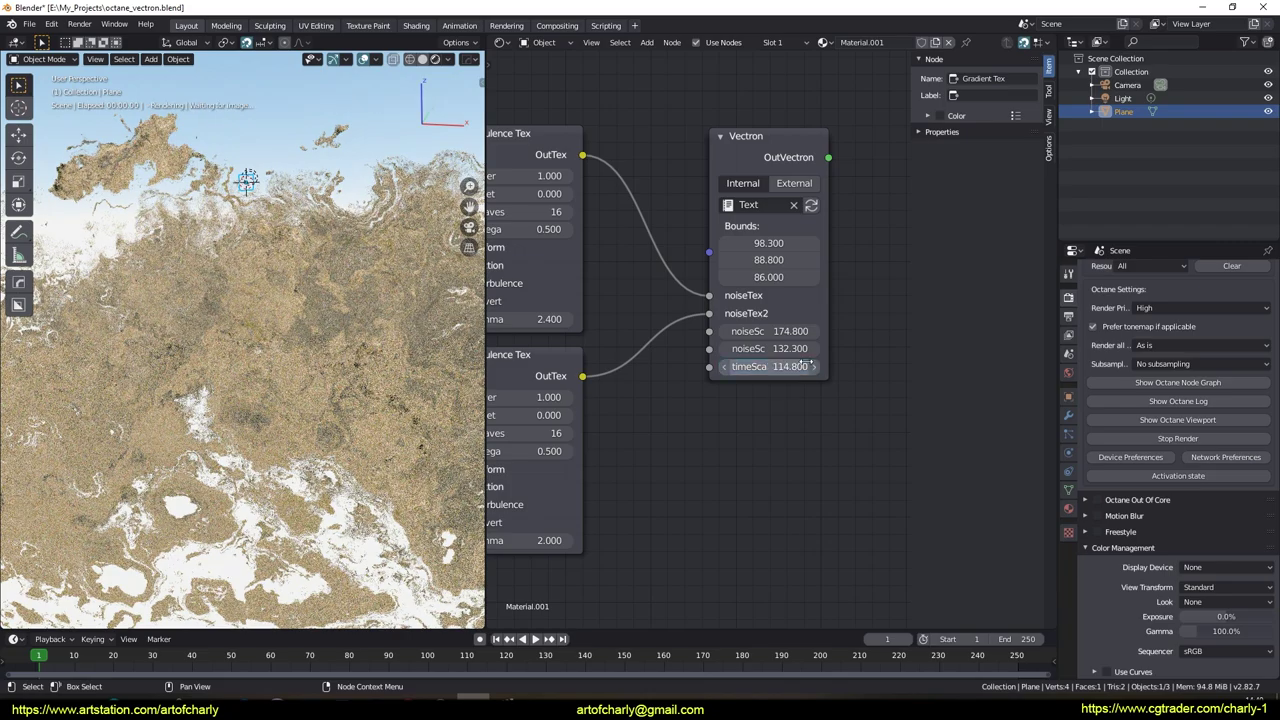
Raise the Vectron's third bound to 110.6.
{"action": "left_click_drag", "start_coordinate": [776, 277], "coordinate": [790, 277]}
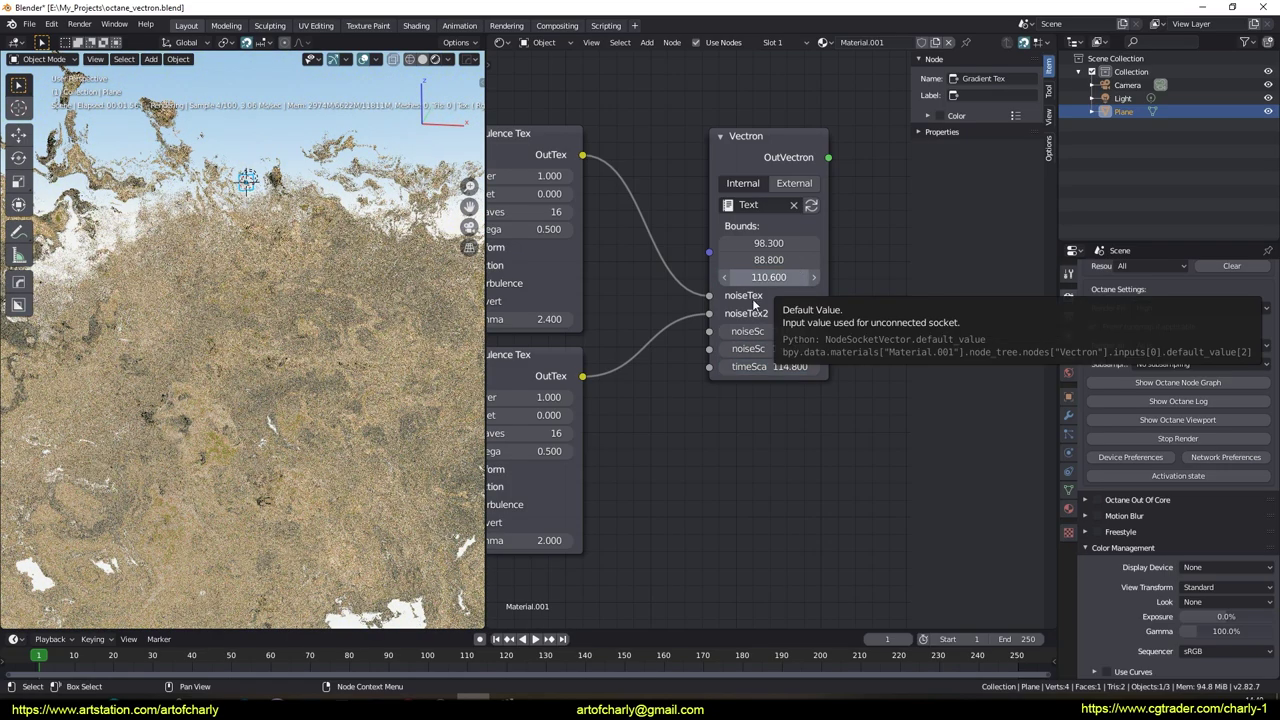
{"action": "scroll", "coordinate": [755, 303], "scroll_direction": "down", "scroll_amount": 2}
{"action": "scroll", "coordinate": [746, 214], "scroll_direction": "down", "scroll_amount": 2}
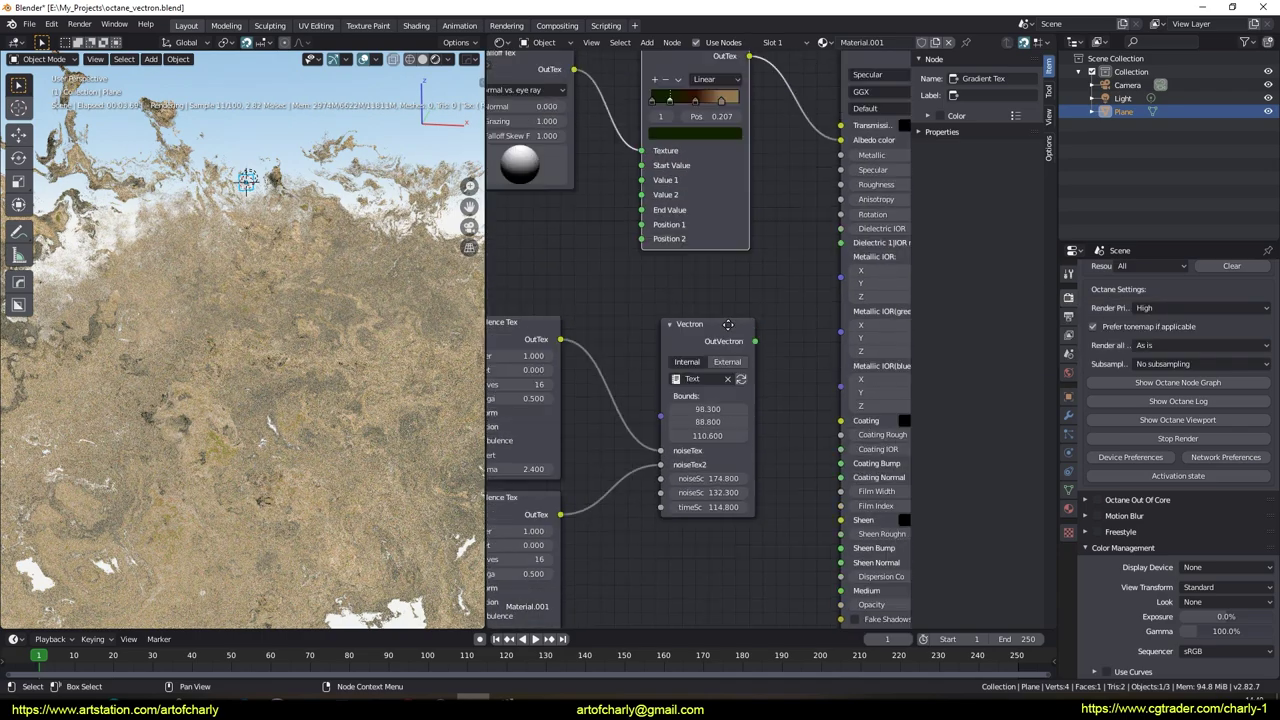
Box-select and delete the Falloff Tex and Gradient Tex nodes.
{"action": "mouse_move", "coordinate": [652, 113]}
{"action": "middle_mouse_down"}
{"action": "mouse_move", "coordinate": [734, 149]}
{"action": "mouse_move", "coordinate": [596, 146]}
{"action": "middle_mouse_up"}
{"action": "scroll", "coordinate": [734, 149], "scroll_direction": "down", "scroll_amount": 2}
{"action": "left_click_drag", "start_coordinate": [596, 146], "coordinate": [766, 329]}
{"action": "key", "text": "x"}
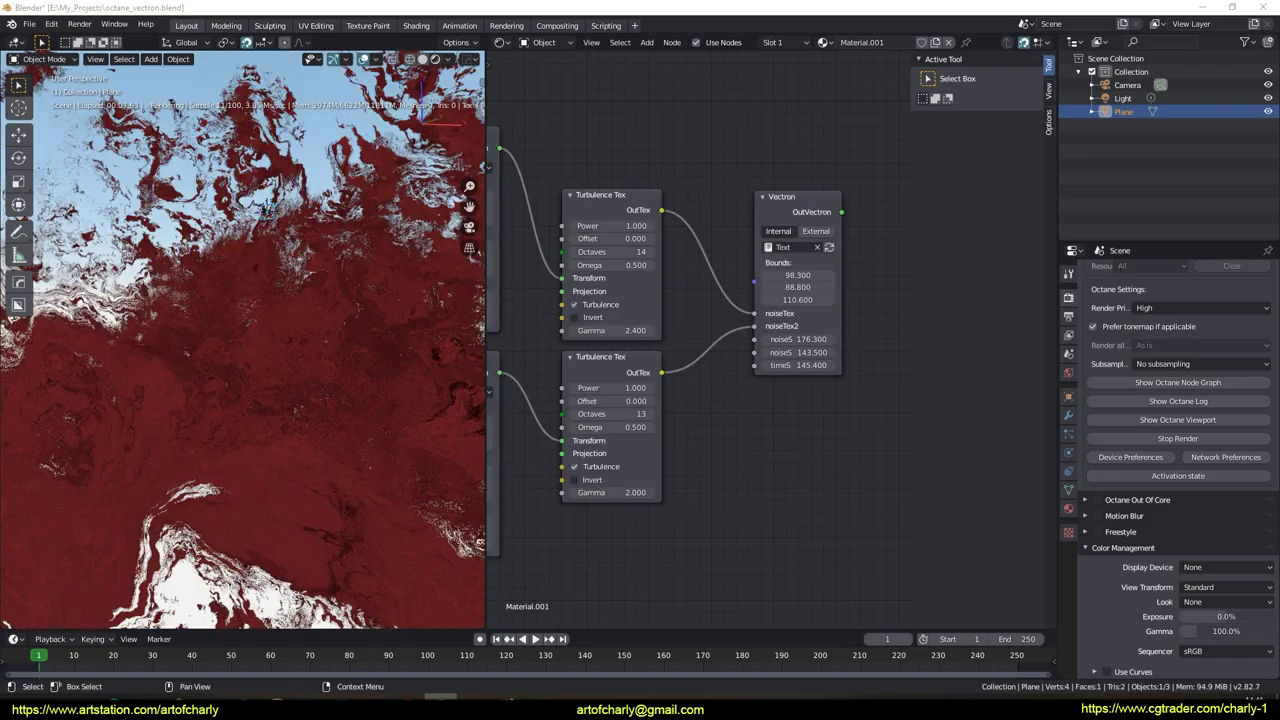
Change the Universal Material albedo from dark red to a pale, slightly grey white for a snowy grey terrain.
{"action": "middle_click_drag", "start_coordinate": [692, 156], "coordinate": [735, 228]}
{"action": "left_click", "coordinate": [747, 241]}
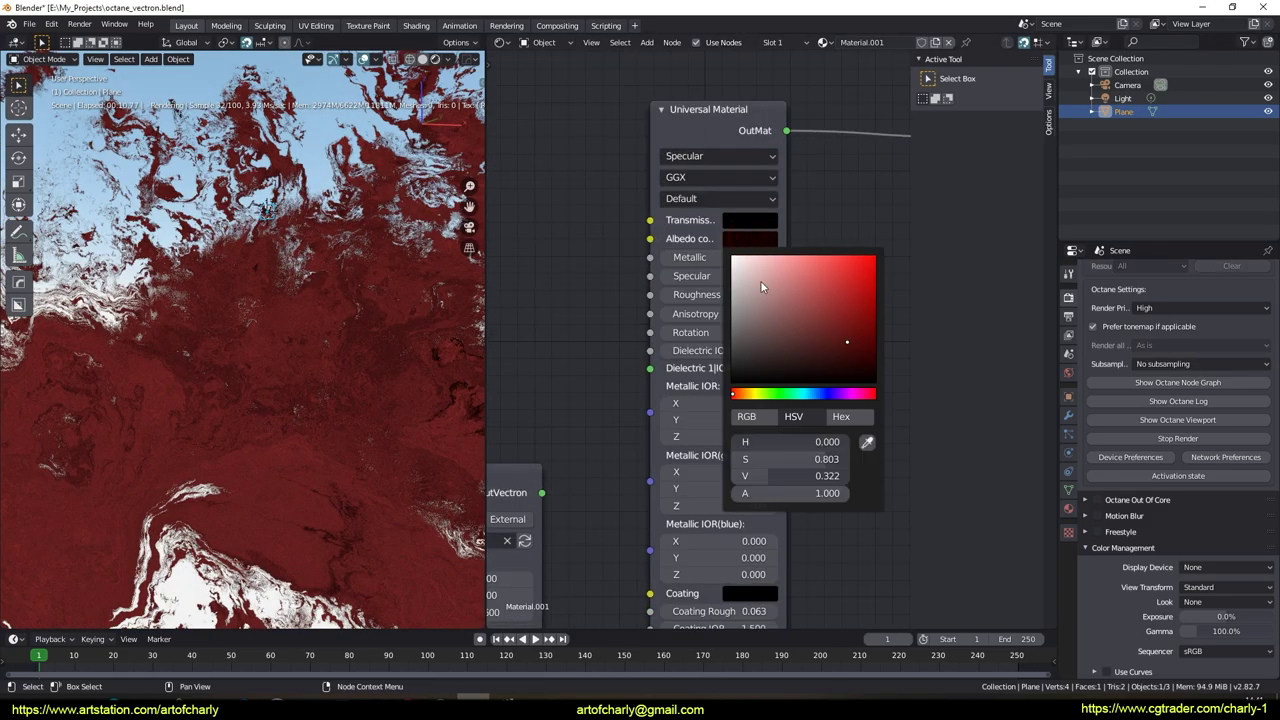
{"action": "left_click_drag", "start_coordinate": [766, 287], "coordinate": [742, 286]}
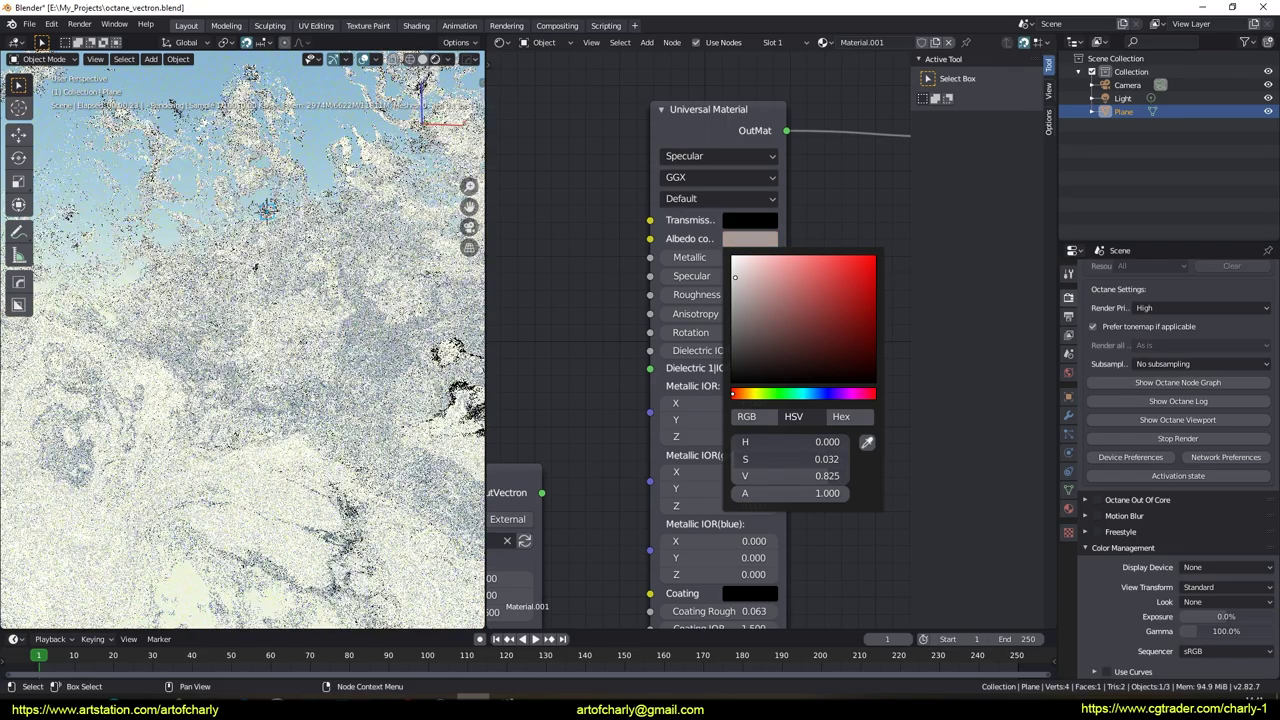
{"action": "left_click_drag", "start_coordinate": [736, 284], "coordinate": [735, 311]}
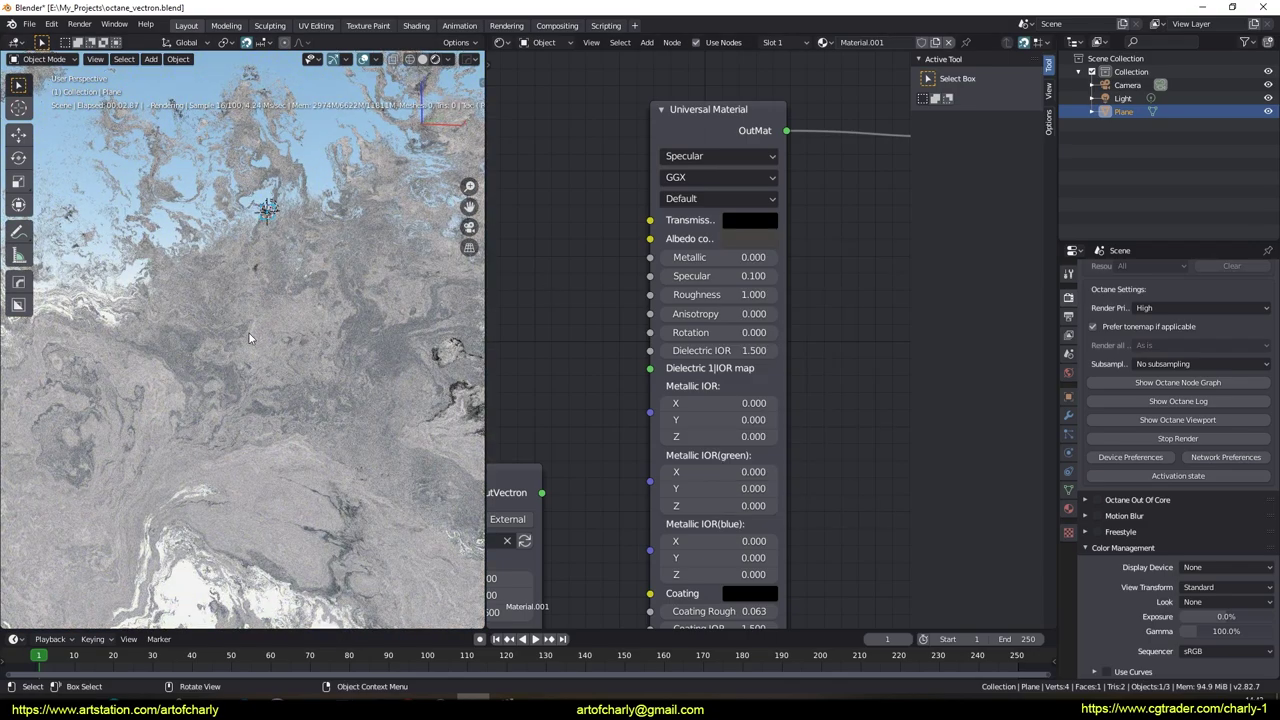
{"action": "middle_click_drag", "start_coordinate": [246, 332], "coordinate": [244, 376]}
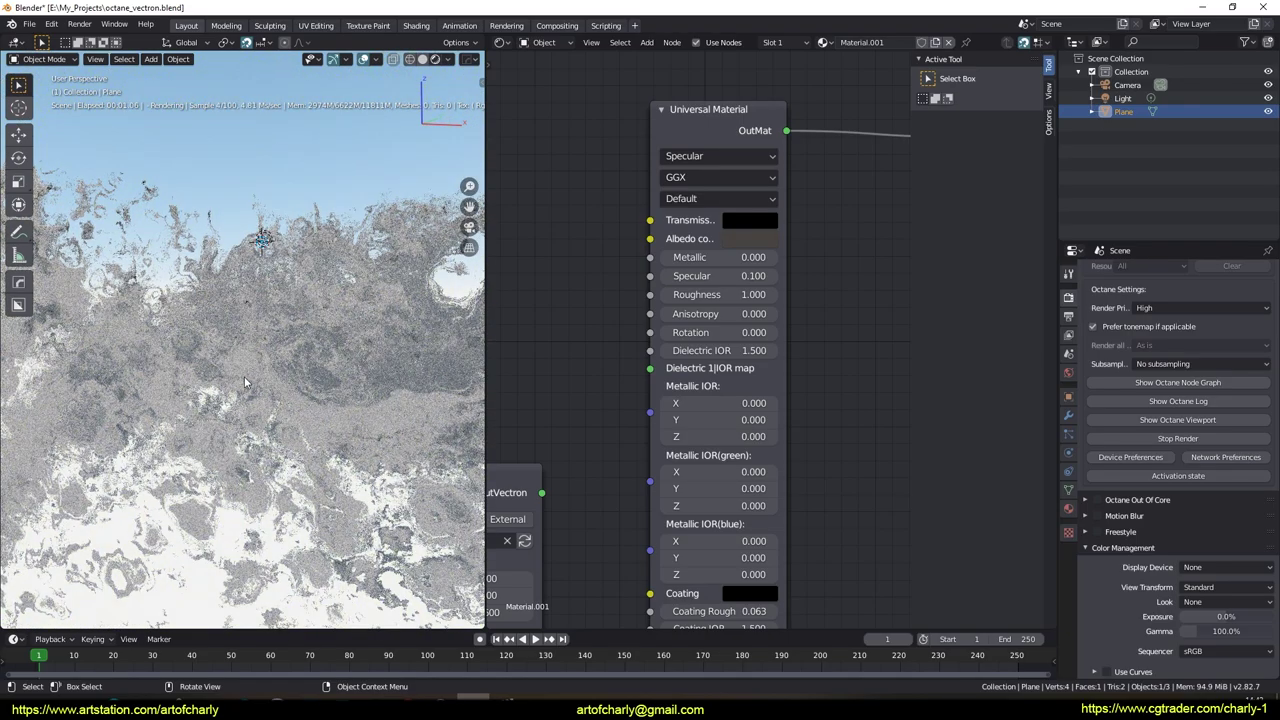
{"action": "middle_click_drag", "start_coordinate": [282, 378], "coordinate": [310, 365]}
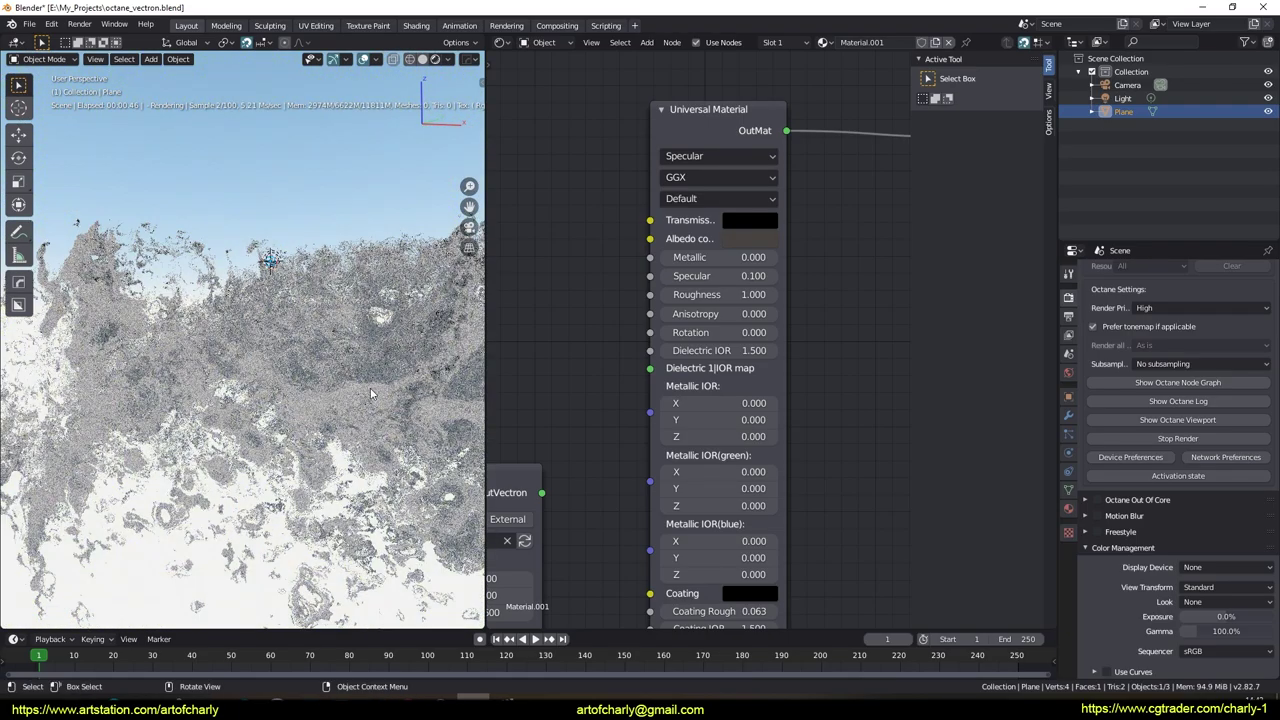
{"action": "middle_click_drag", "start_coordinate": [647, 241], "coordinate": [704, 191]}
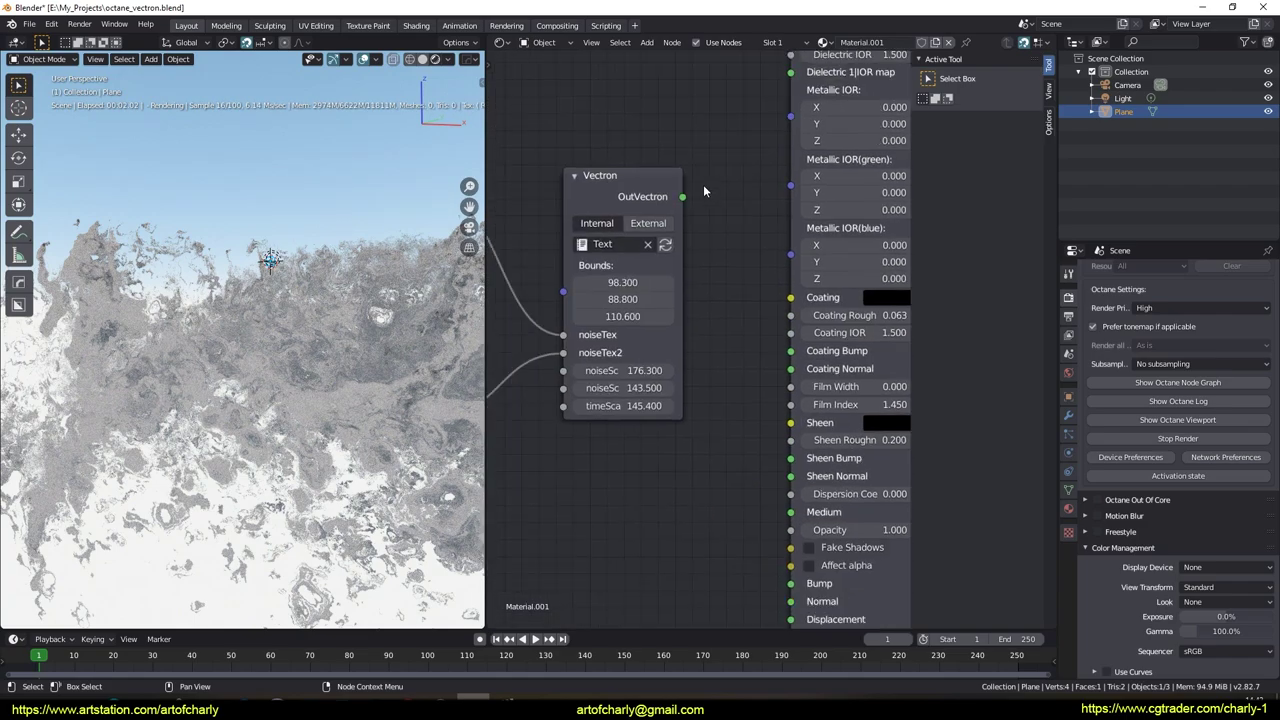
{"action": "middle_click_drag", "start_coordinate": [695, 372], "coordinate": [781, 272]}
{"action": "scroll", "coordinate": [776, 270], "scroll_direction": "down", "scroll_amount": 2}
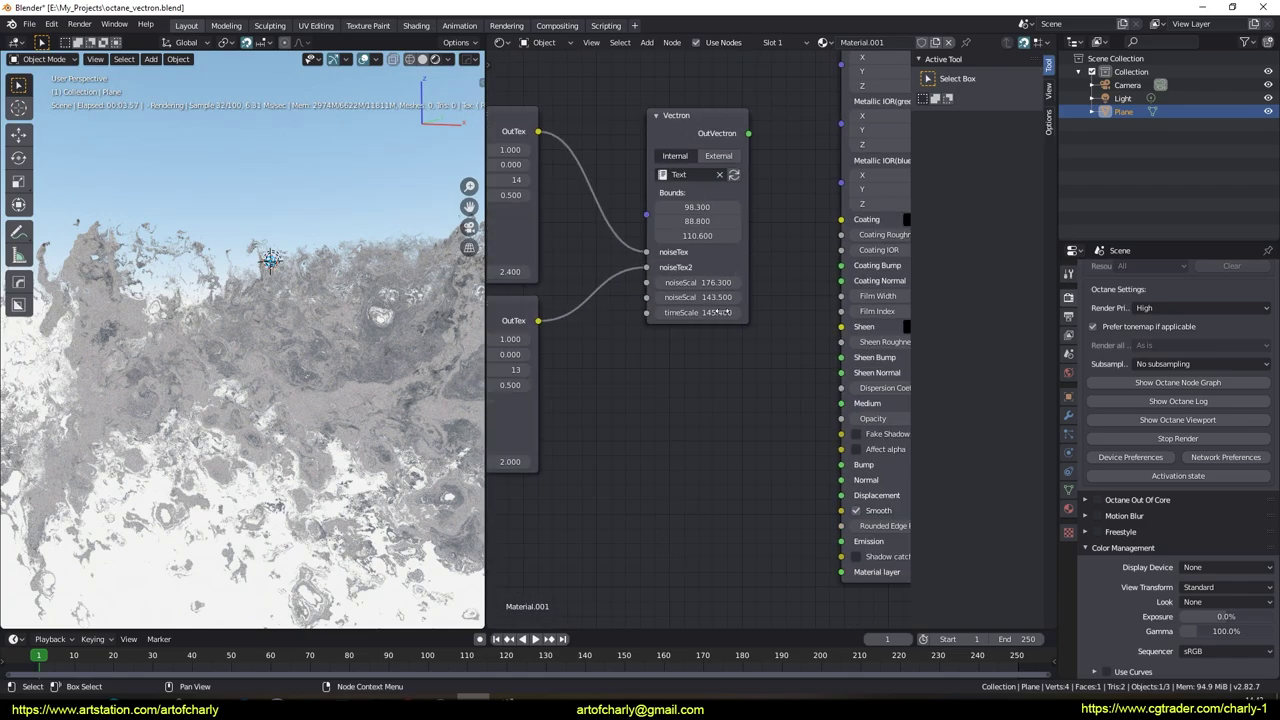
{"action": "middle_click_drag", "start_coordinate": [843, 343], "coordinate": [891, 331]}
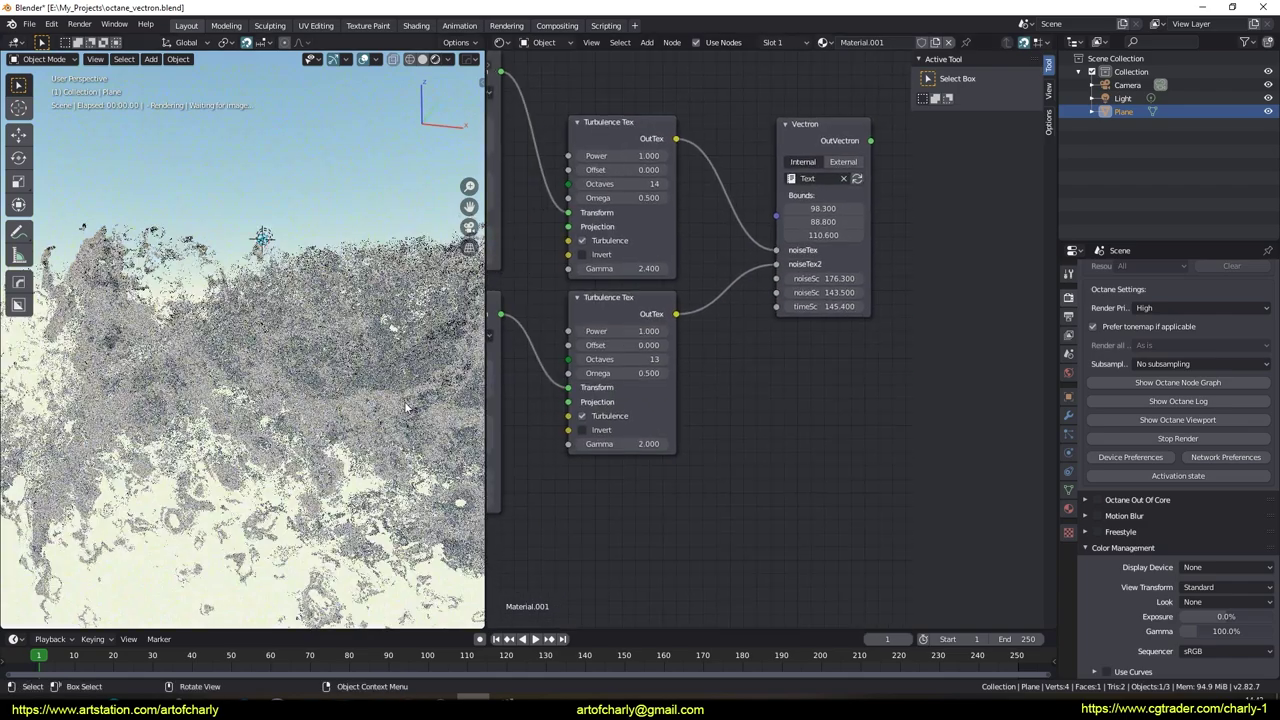
{"action": "mouse_move", "coordinate": [327, 393]}
{"action": "middle_mouse_down"}
{"action": "mouse_move", "coordinate": [349, 391]}
{"action": "mouse_move", "coordinate": [309, 344]}
{"action": "mouse_move", "coordinate": [369, 346]}
{"action": "middle_mouse_up"}
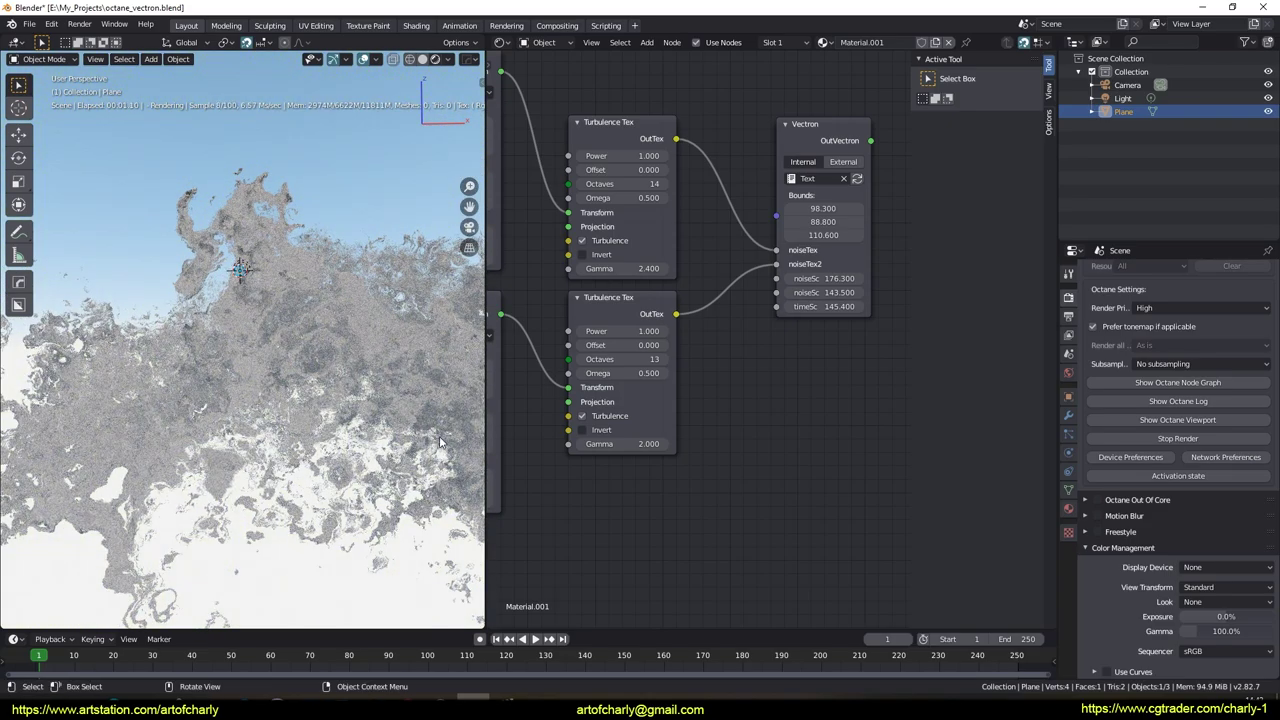